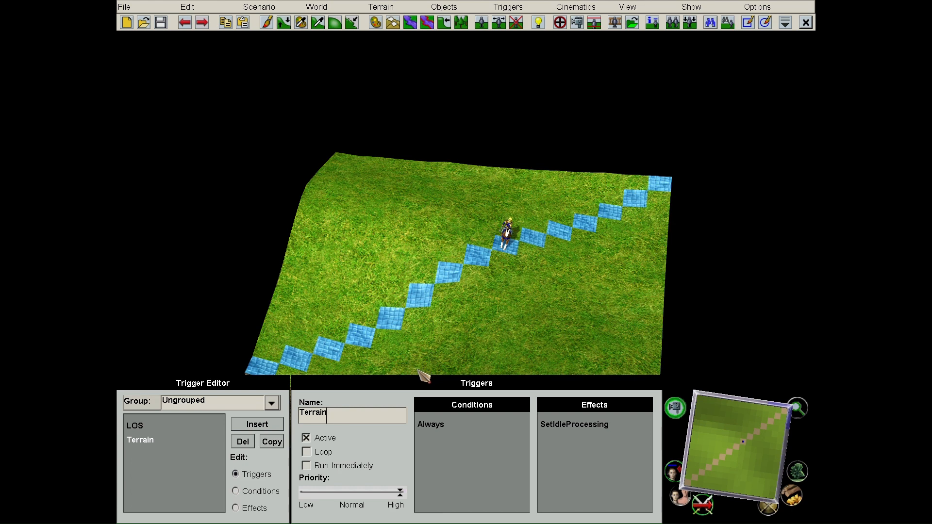
- Change the Terrain trigger's effect to Paint Terrain in Area
left_click(255, 508)
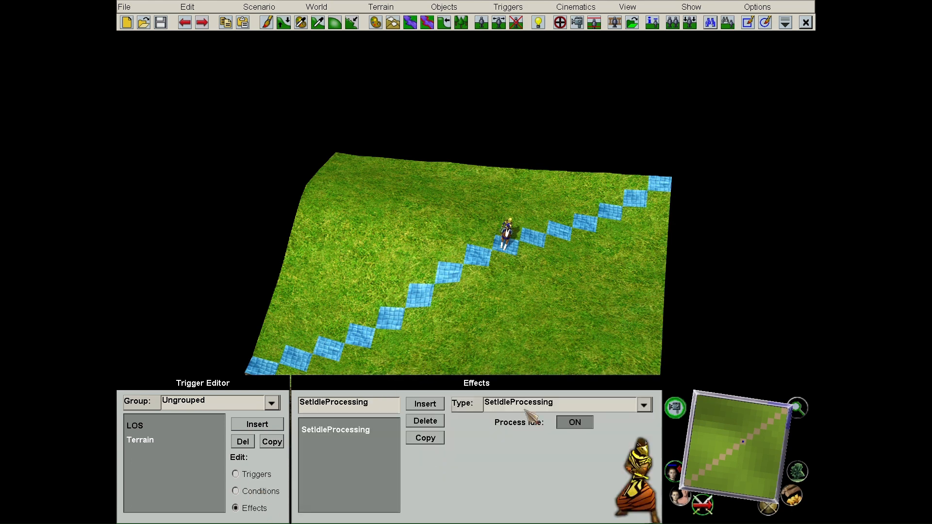
left_click(576, 402)
key("t")
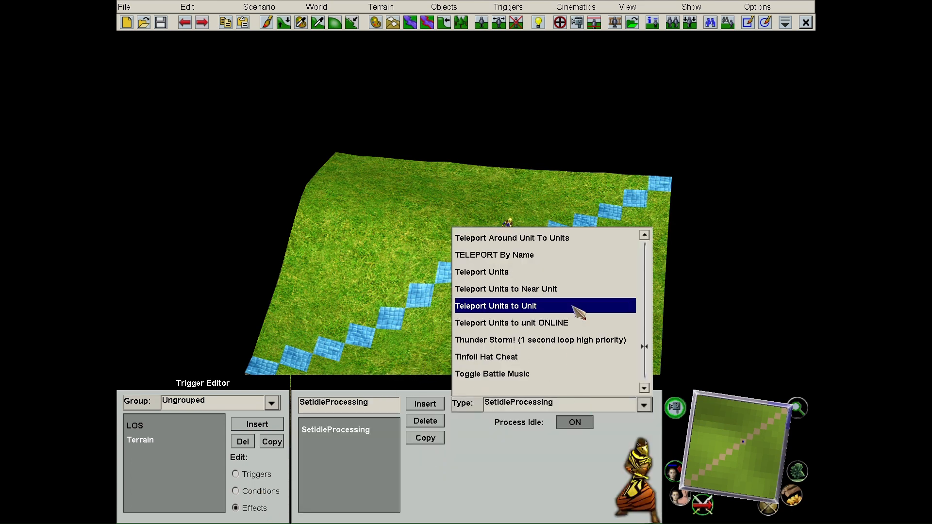
key("p")
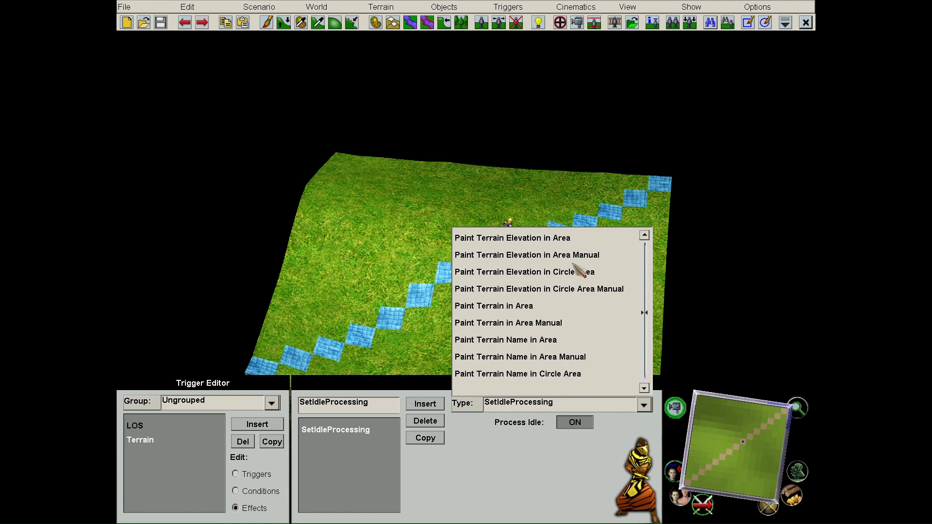
scroll(583, 279, "up", 1)
scroll(575, 321, "down", 2)
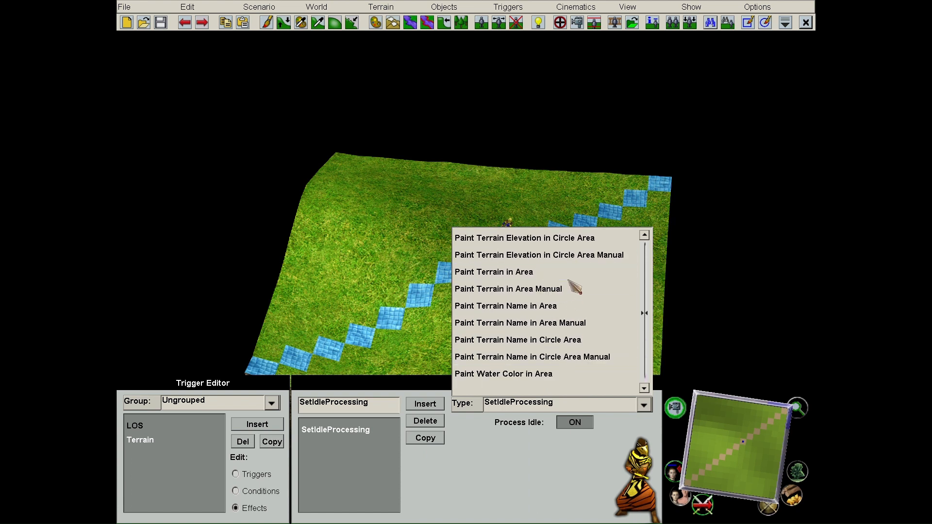
left_click(571, 282)
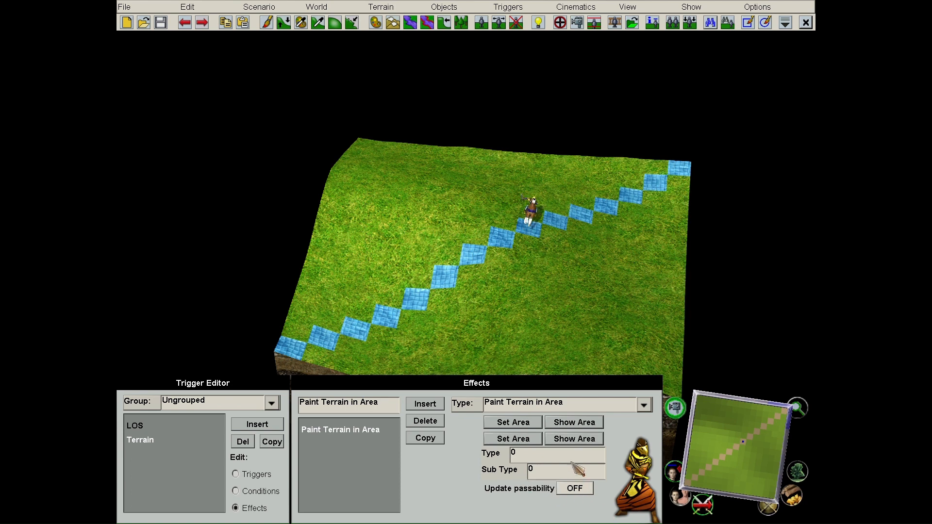
- Set the paint area's corners on the third blue tile from the near map corner and the blue tile just before the rider
left_click(533, 422)
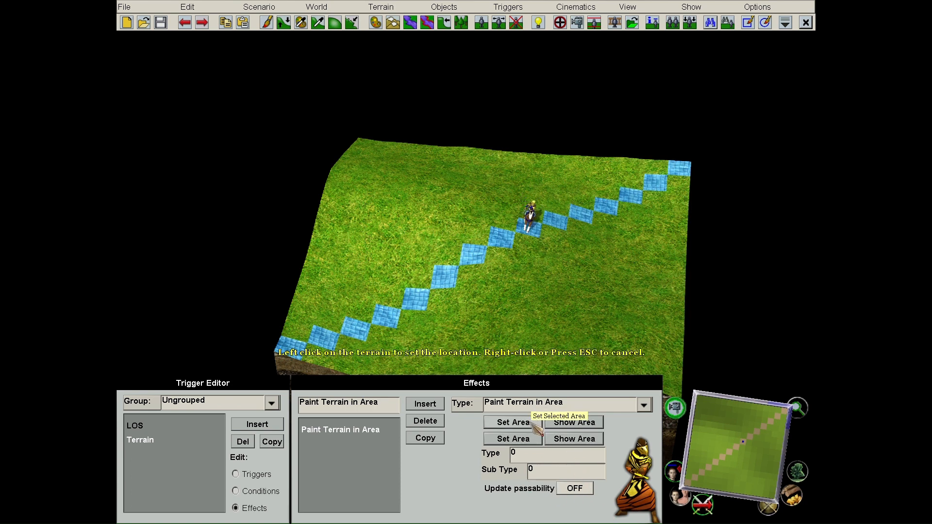
left_click(359, 333)
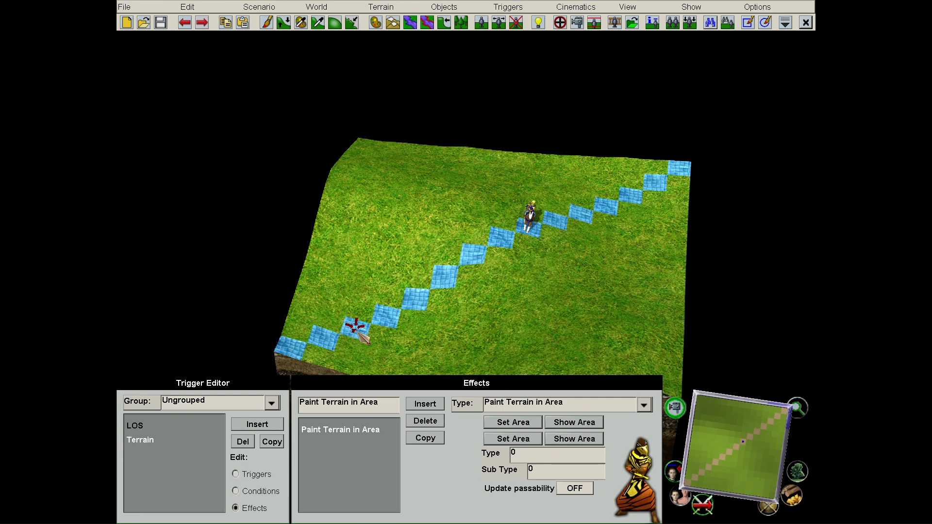
left_click(518, 422)
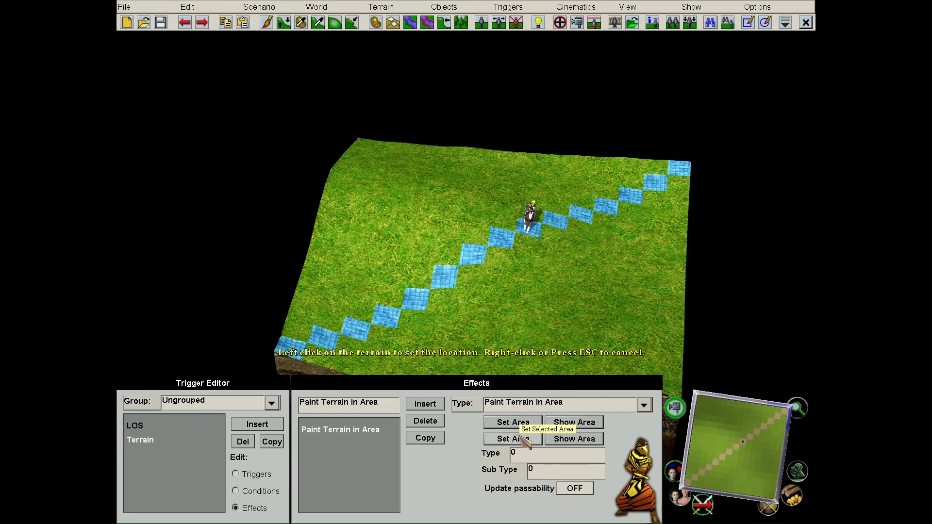
left_click(507, 238)
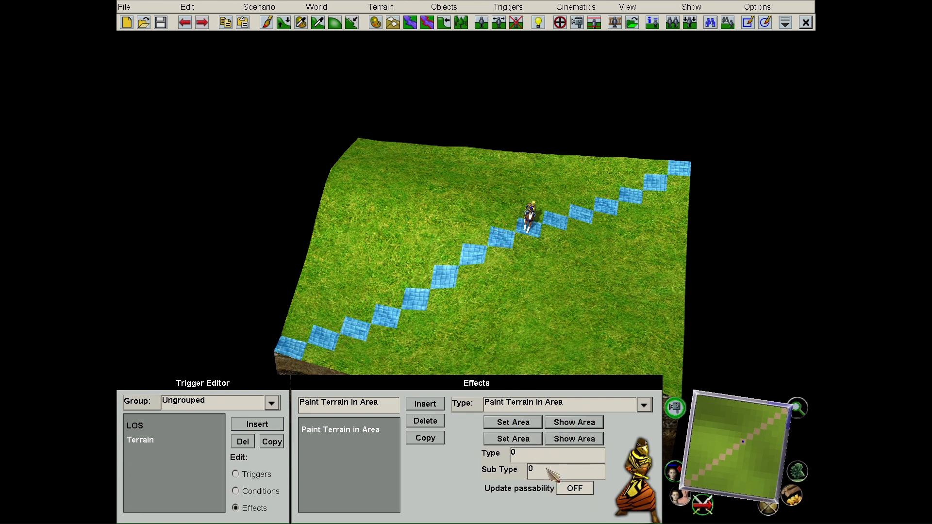
left_click(247, 474)
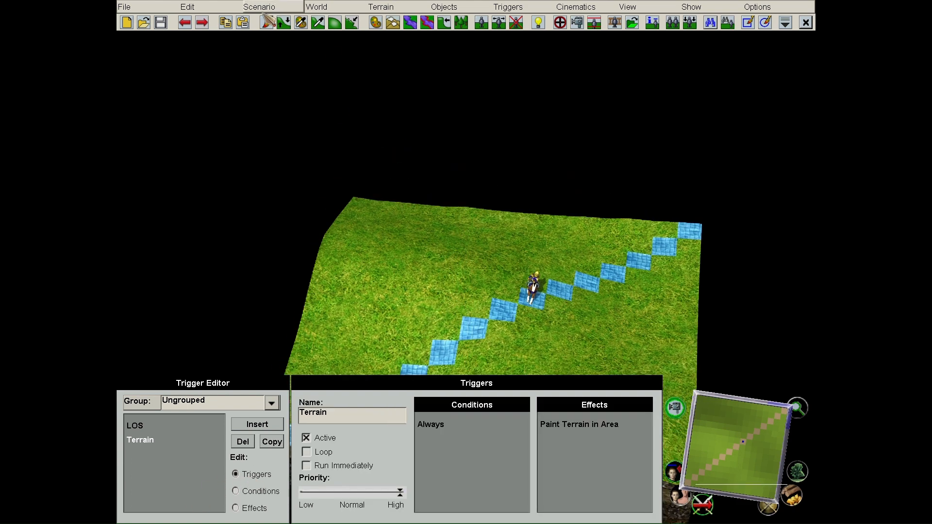
- Playtest the scenario as Player 1 to check the painted terrain, and return to the editor
left_click(258, 7)
left_click(311, 69)
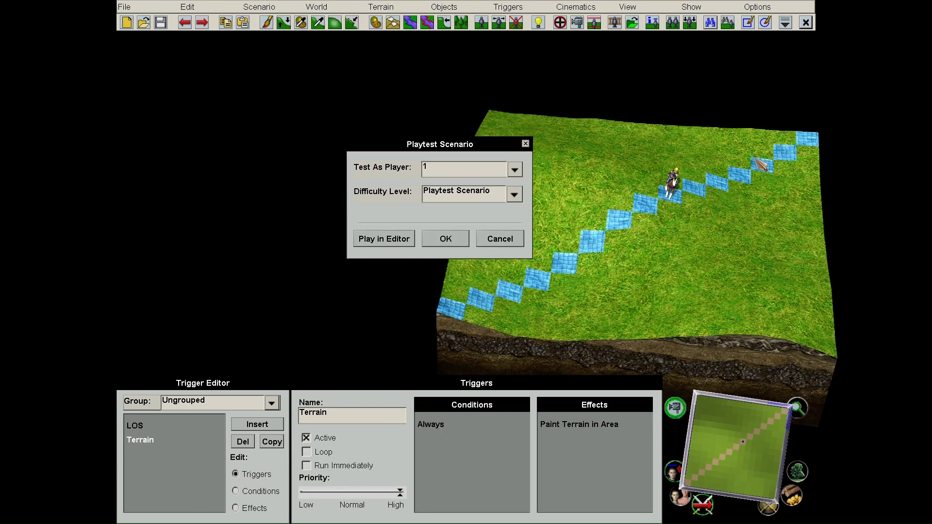
left_click(454, 239)
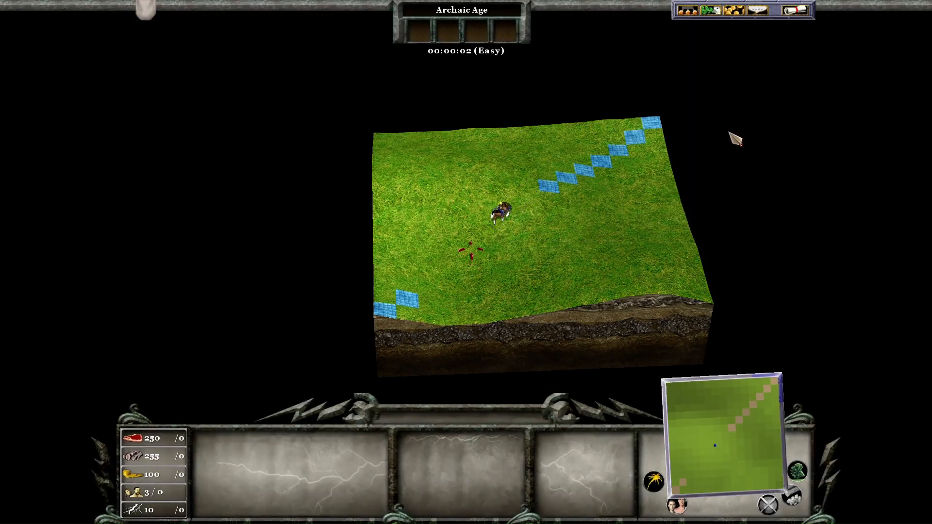
left_click(796, 10)
left_click(466, 212)
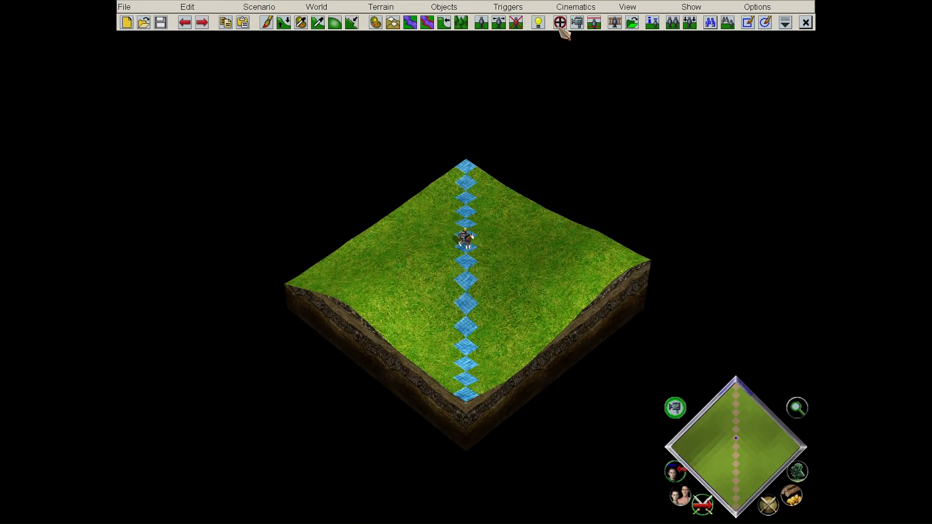
- Add a second effect of type Paint Terrain Elevation in Area to the Terrain trigger
left_click(560, 23)
left_click(160, 440)
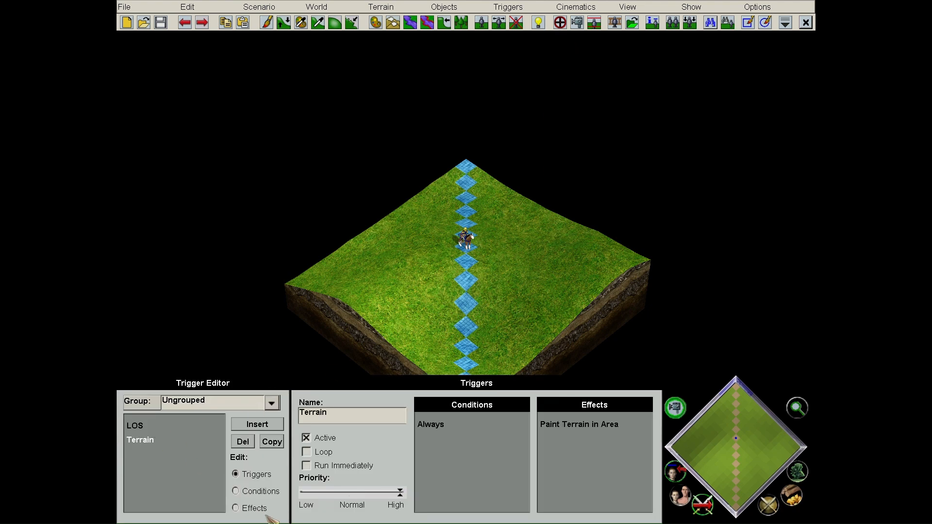
left_click(252, 508)
left_click(435, 403)
left_click(528, 405)
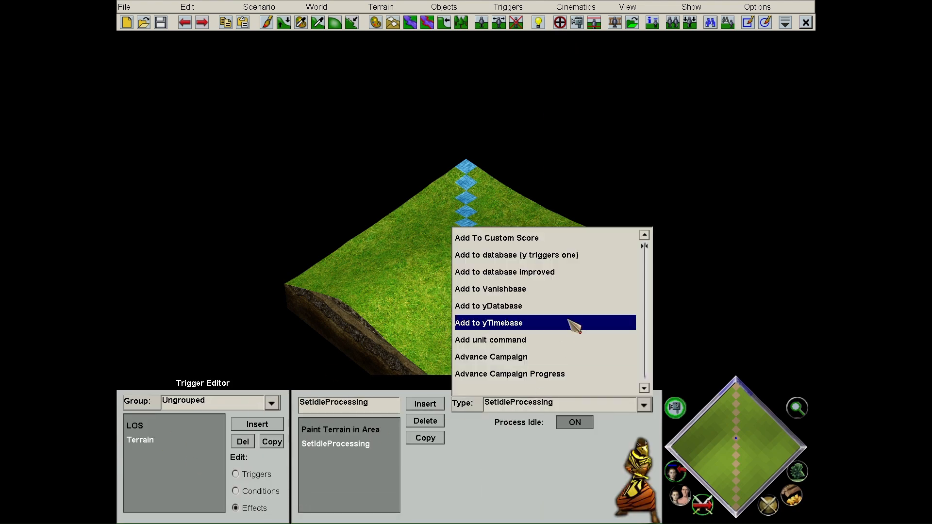
key("p")
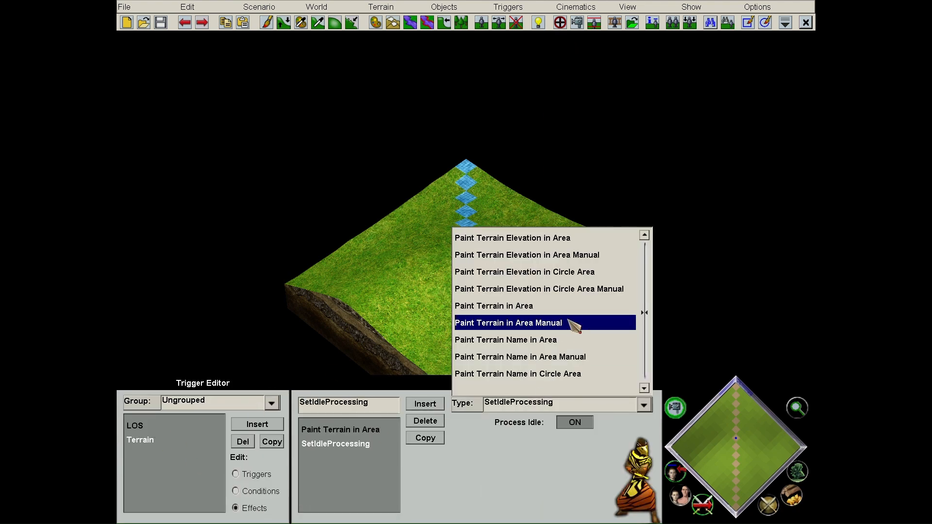
left_click(567, 238)
- Set the elevation area's corners on the third blue tile from each end of the diagonal, with a height of 7
left_click(513, 422)
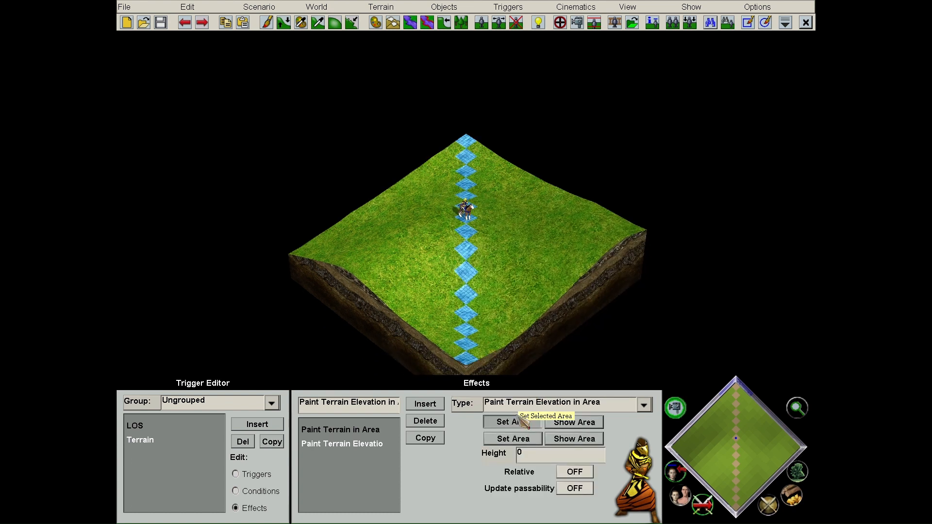
left_click(465, 328)
left_click(512, 439)
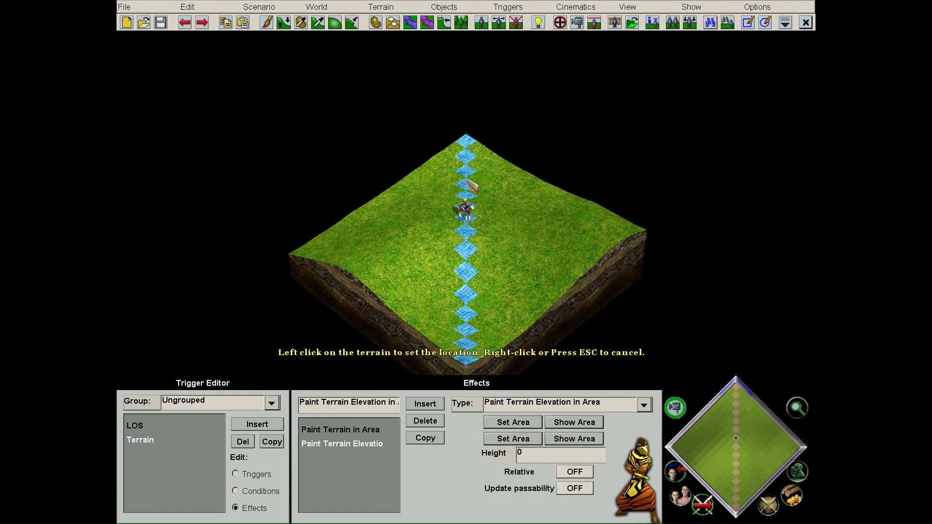
left_click(463, 176)
left_click_drag(544, 455, 508, 453)
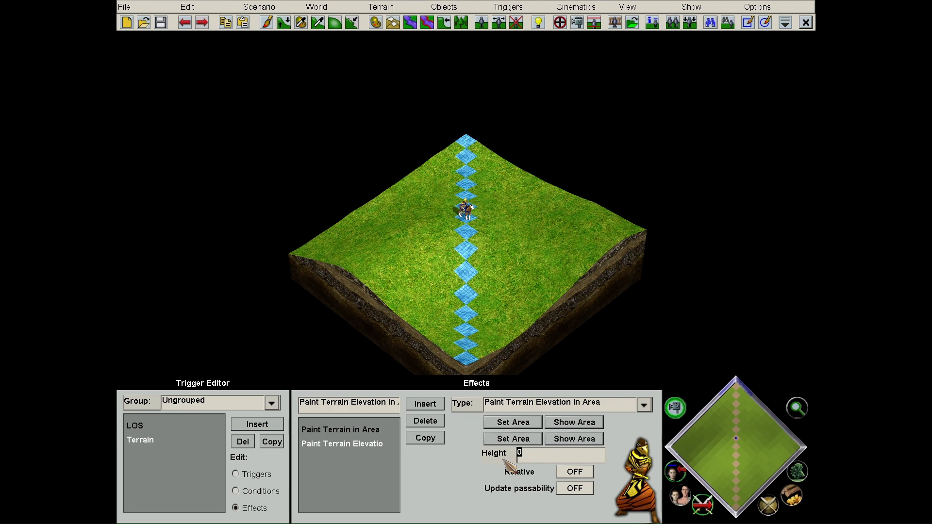
type("7")
- Playtest the scenario as Player 1, inspect the changed elevation with the Jarl selected, and return to the editor
left_click(259, 6)
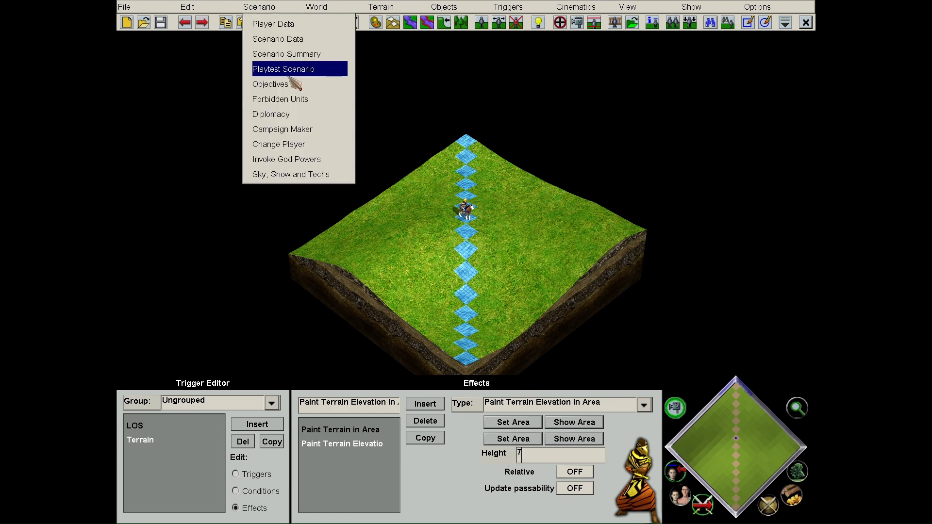
left_click(301, 67)
left_click(447, 239)
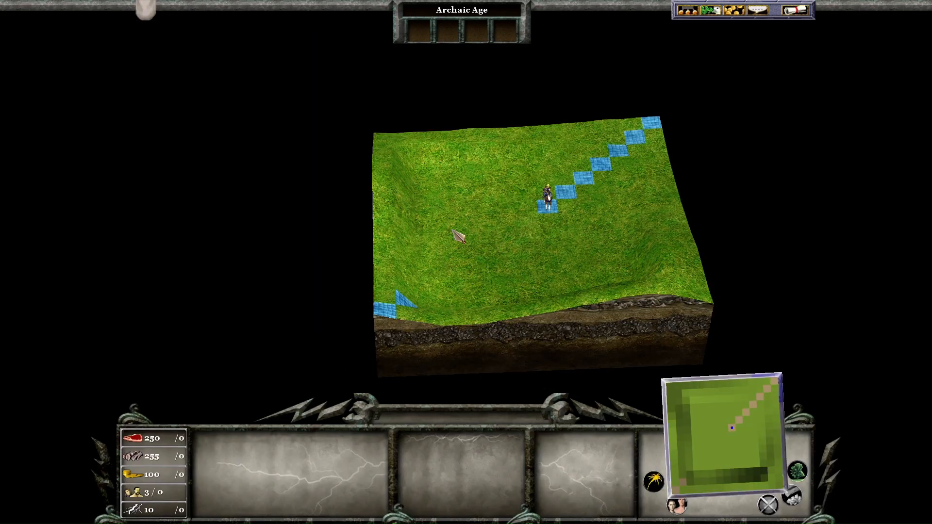
left_click(548, 214)
scroll(529, 272, "up", 2)
scroll(524, 266, "up", 2)
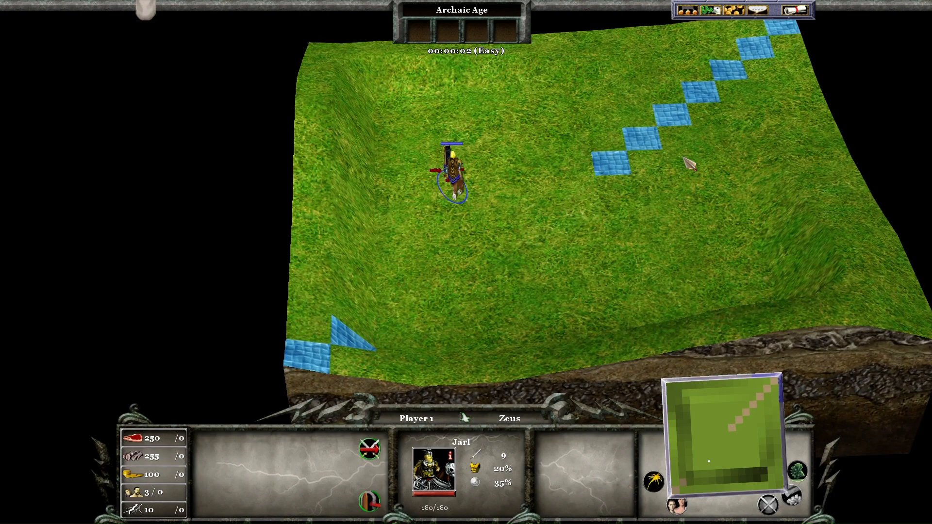
scroll(687, 162, "down", 3)
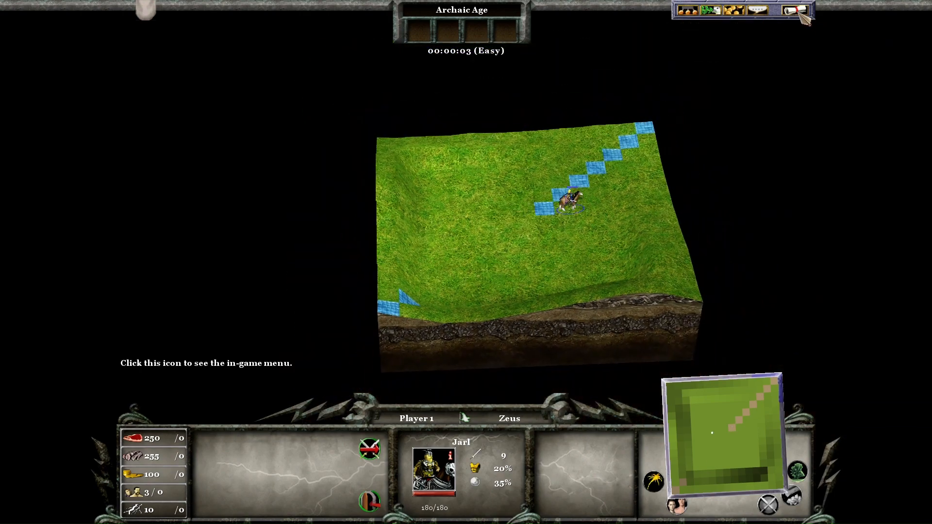
left_click(798, 14)
left_click(422, 212)
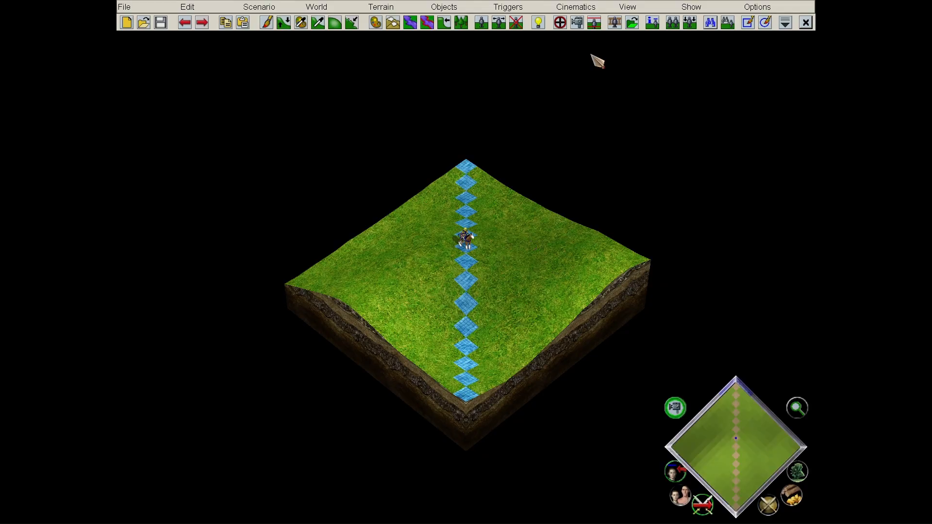
- Turn Relative on for the Terrain trigger's Paint Terrain Elevation in Area effect
left_click(563, 18)
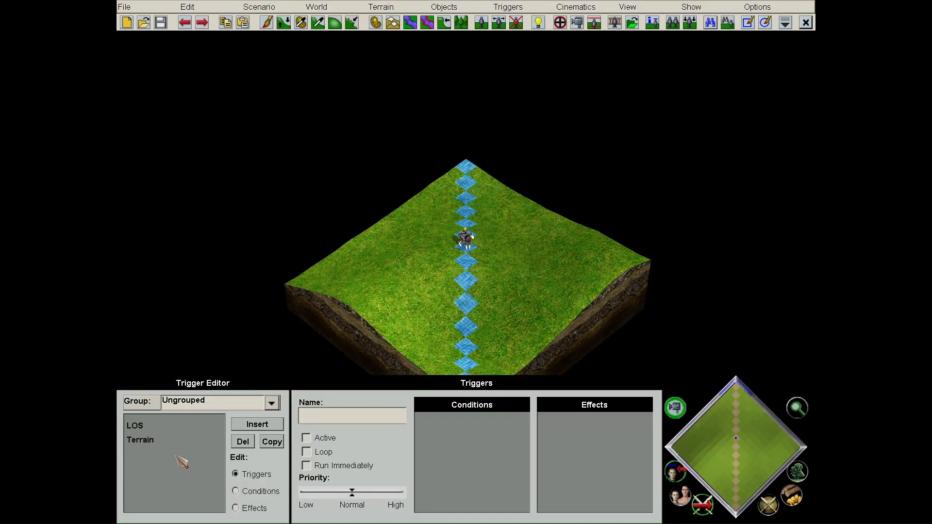
left_click(180, 441)
left_click(235, 507)
left_click(362, 444)
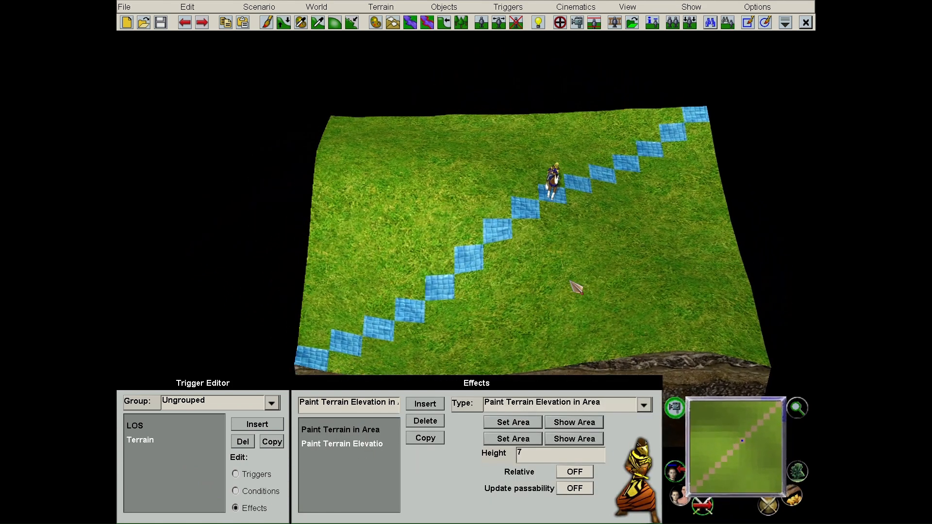
left_click(574, 472)
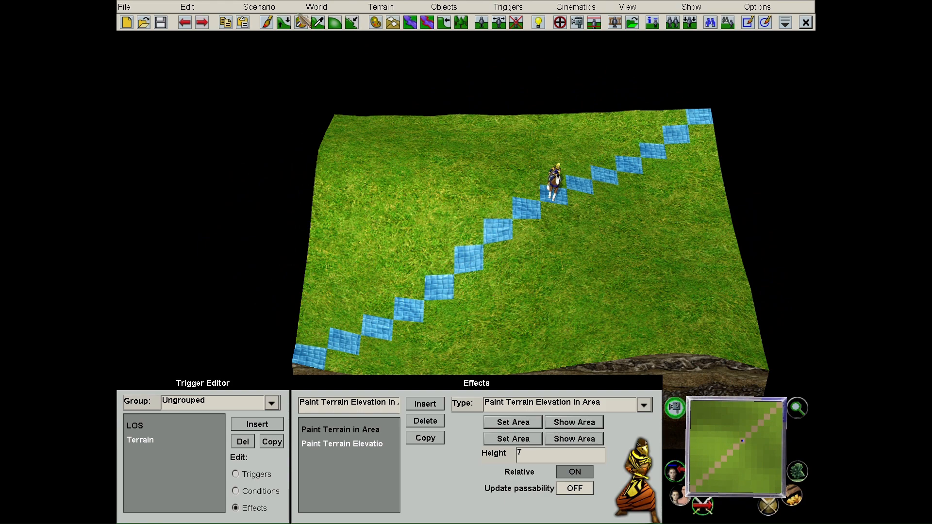
- Playtest the scenario to examine the relative elevation effect, and return to the editor
left_click(259, 7)
left_click(279, 67)
left_click(458, 243)
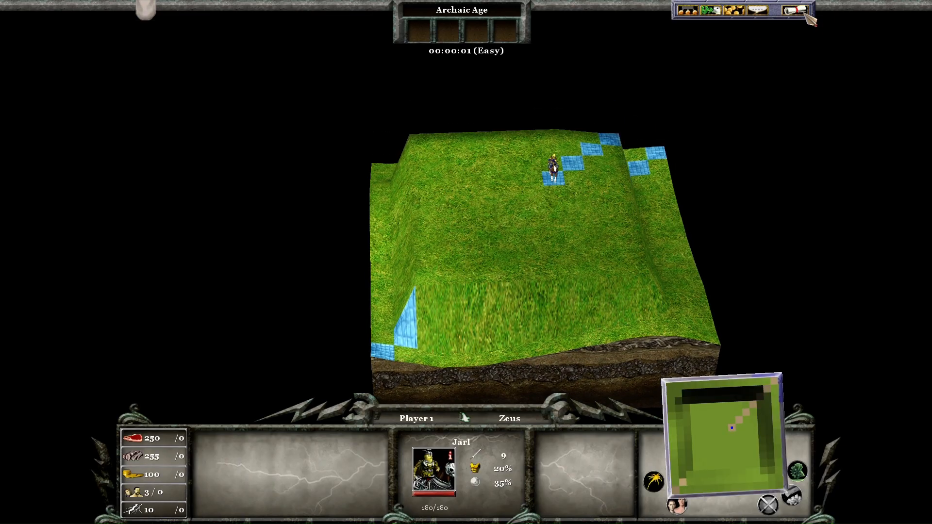
left_click(796, 9)
left_click(466, 214)
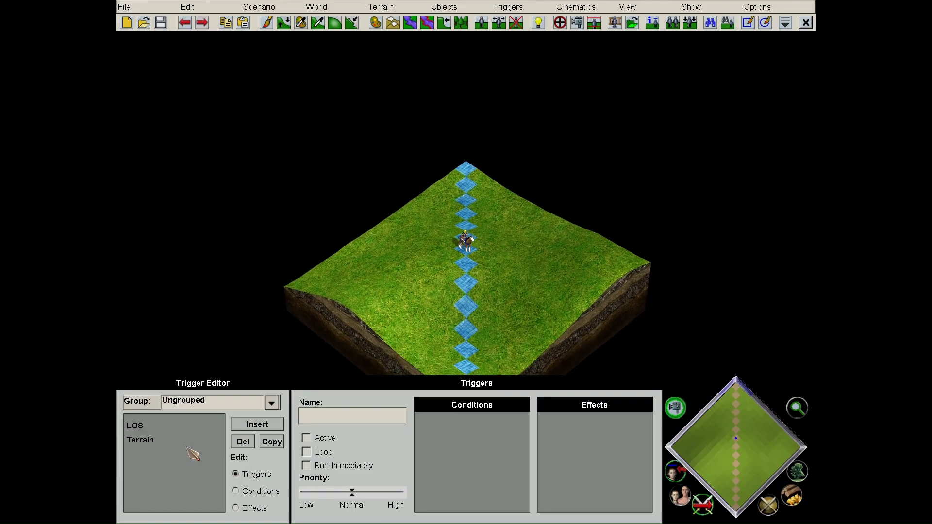
- Delete the Paint Terrain Elevation in Area effect from the Terrain trigger
left_click(172, 441)
left_click(235, 508)
left_click(368, 443)
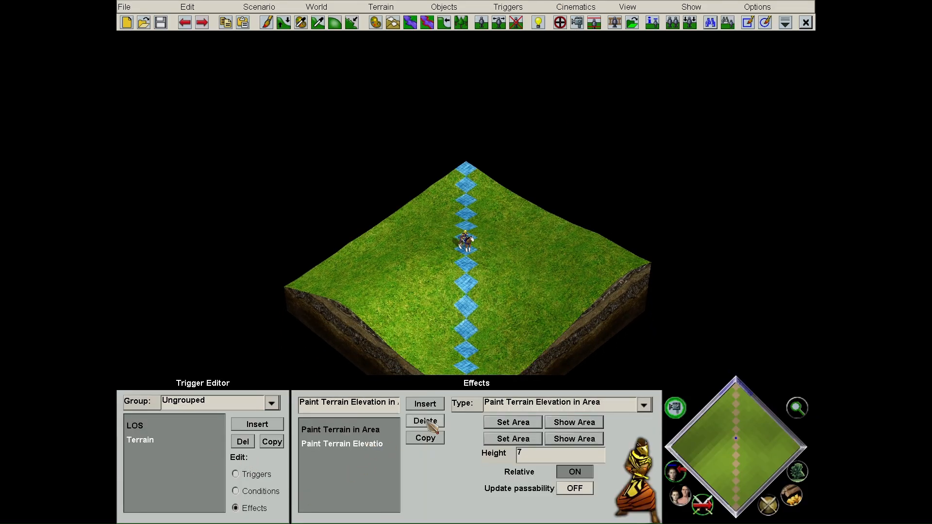
left_click(425, 421)
- Look through the full terrain list of the Paint Terrain tool to see which terrain types exist
scroll(509, 296, "up", 8, "ctrl")
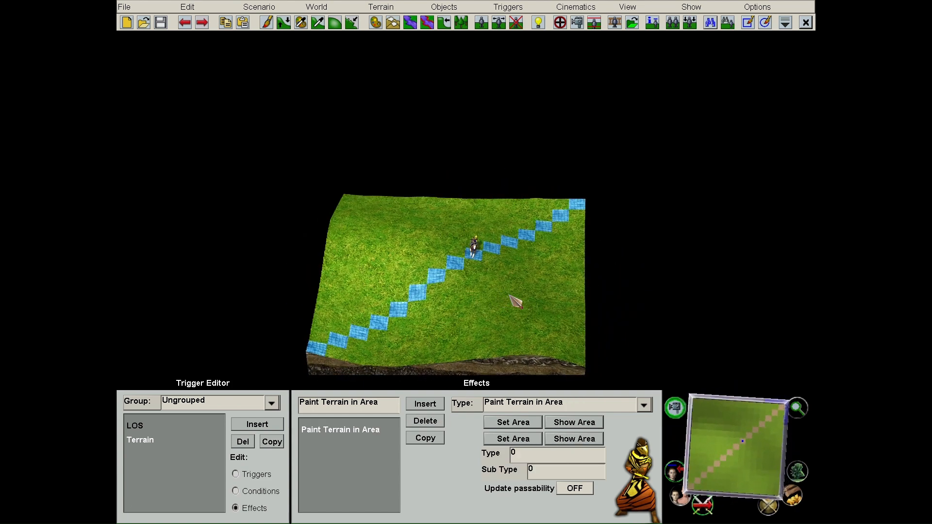
scroll(487, 304, "up", 2)
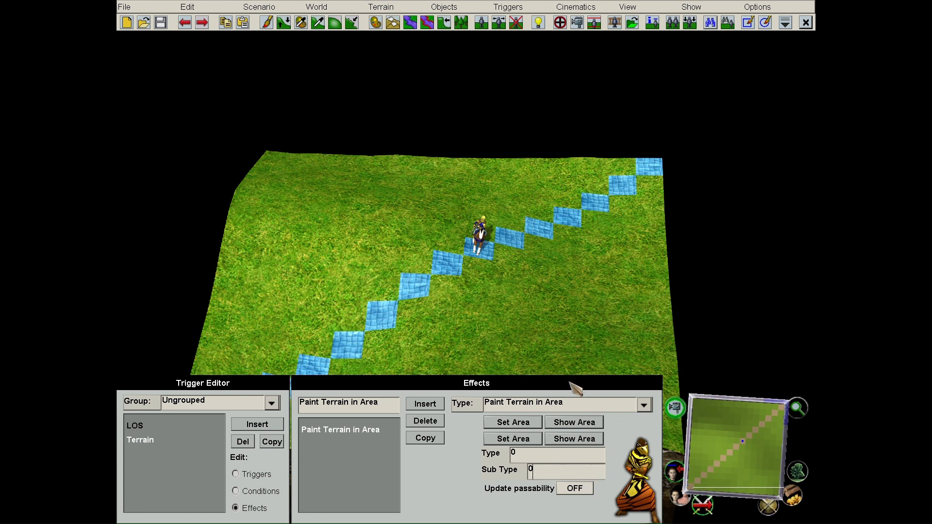
left_click(399, 7)
left_click(407, 23)
scroll(446, 493, "down", 5)
scroll(460, 486, "down", 3)
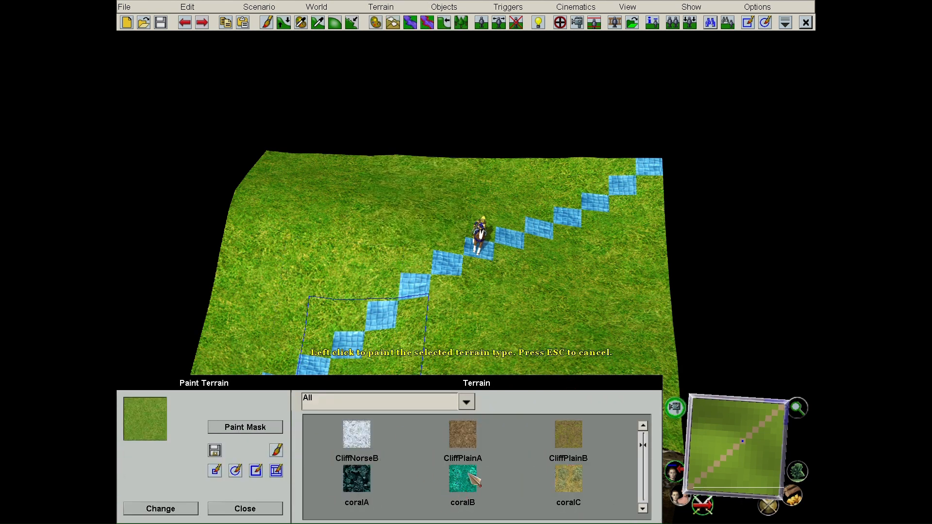
scroll(475, 480, "down", 10)
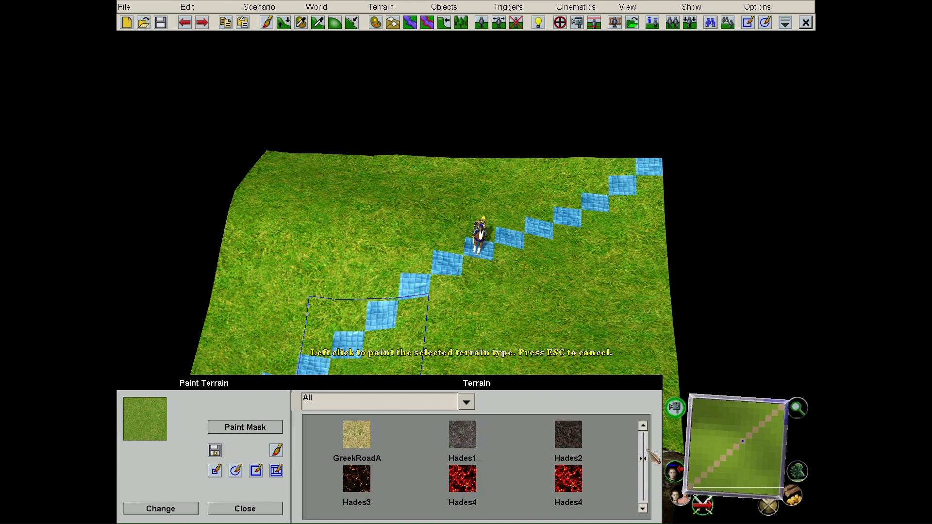
left_click_drag(643, 454, 645, 426)
- Filter the Paint Terrain list to category G, check the other categories, and show all terrains again
left_click(428, 404)
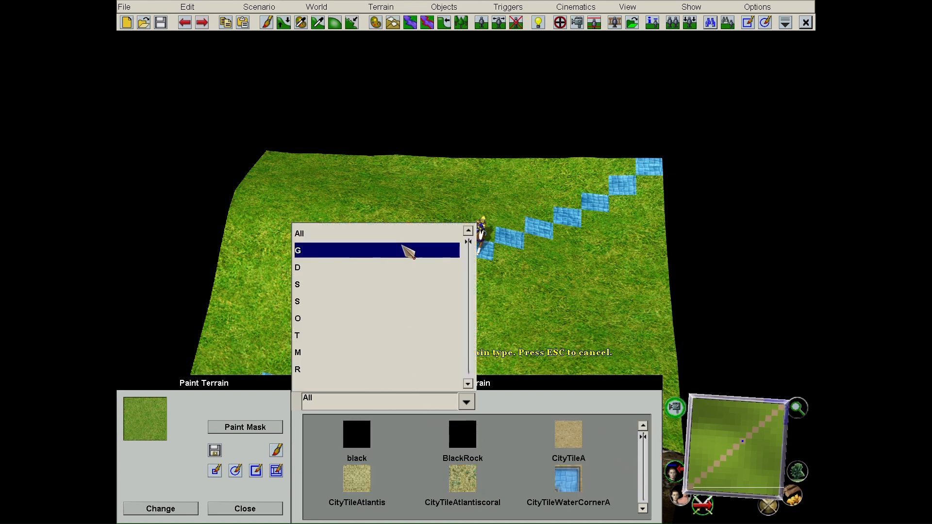
left_click(407, 251)
left_click(424, 404)
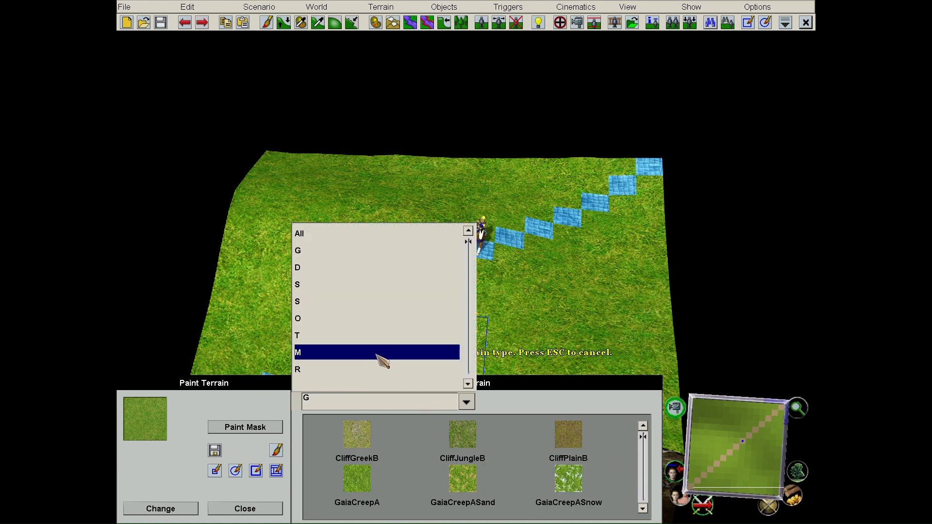
scroll(380, 321, "down", 2)
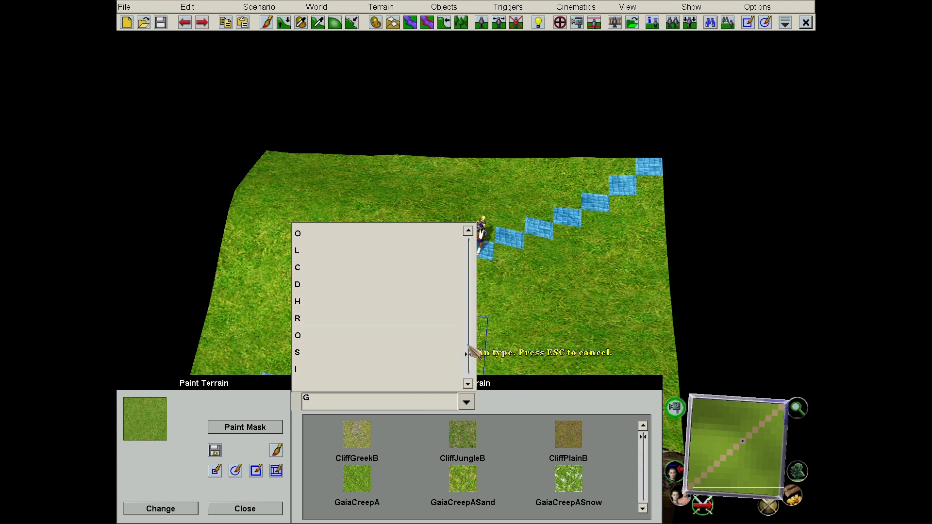
scroll(473, 349, "up", 2)
left_click(341, 237)
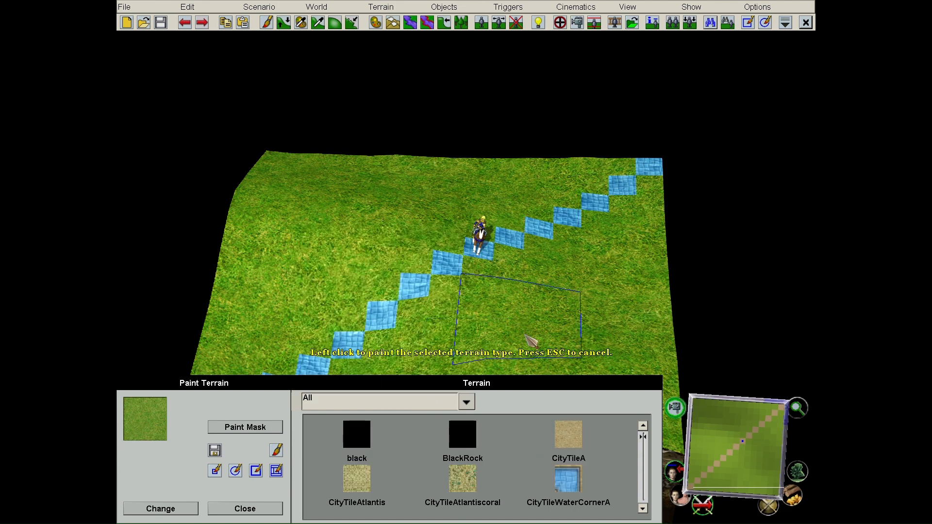
- Browse the unfiltered terrain list as far as the river terrains, and leave the Paint Terrain tool
scroll(493, 445, "down", 2)
scroll(597, 467, "down", 8)
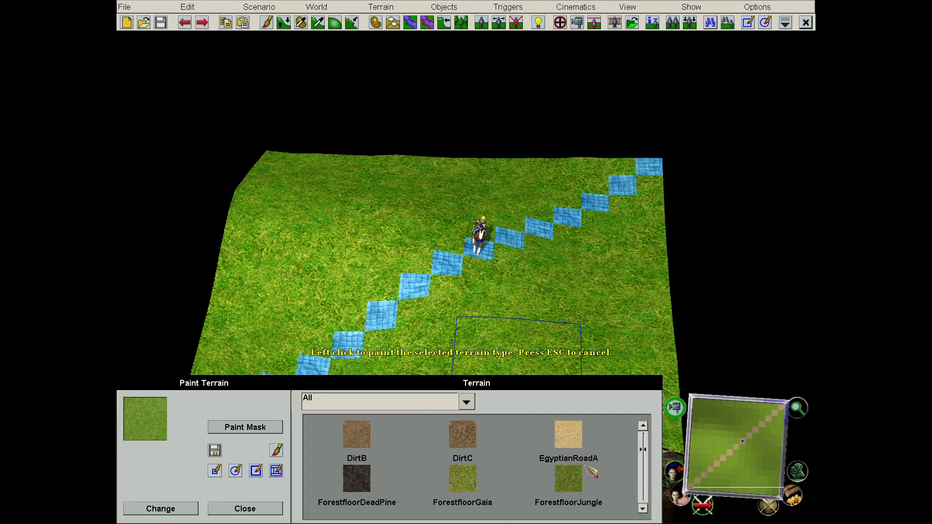
scroll(584, 457, "down", 2)
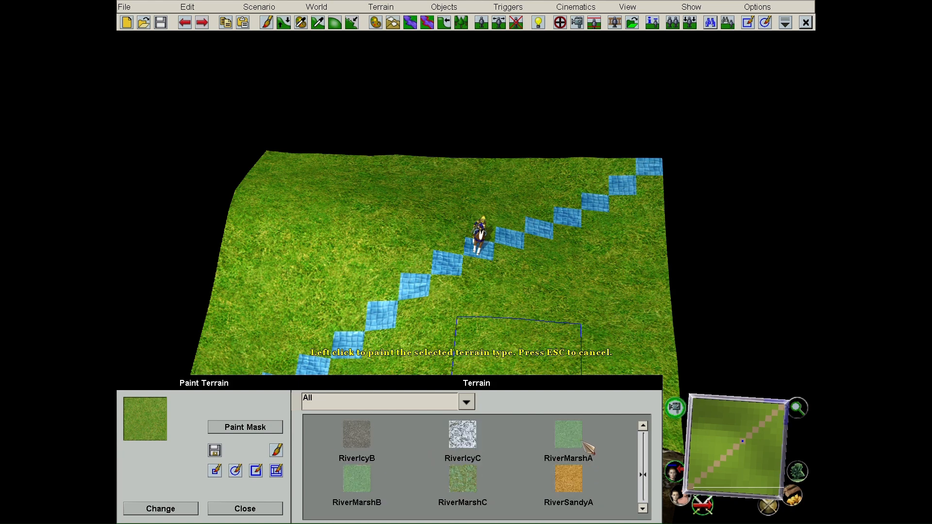
key("Escape")
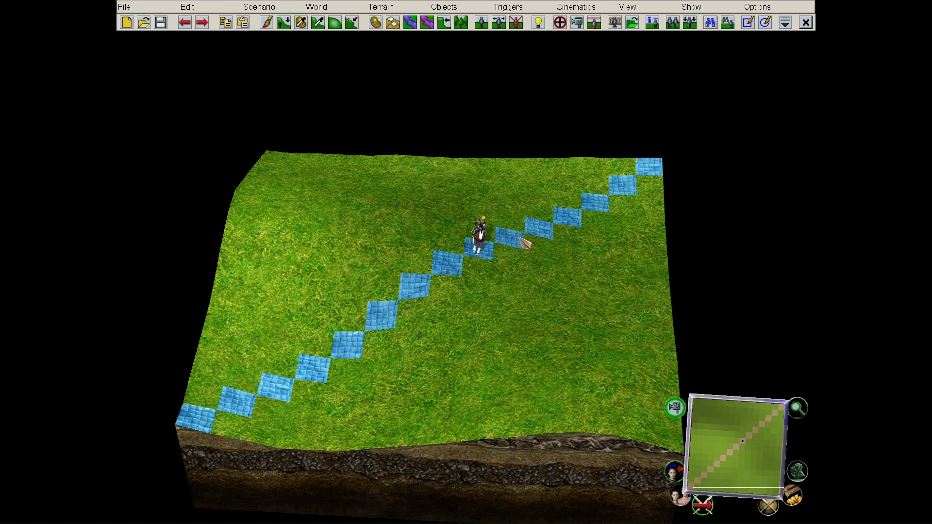
- Set both Type and Sub Type to 2 in the Terrain trigger's Paint Terrain in Area effect
left_click(559, 23)
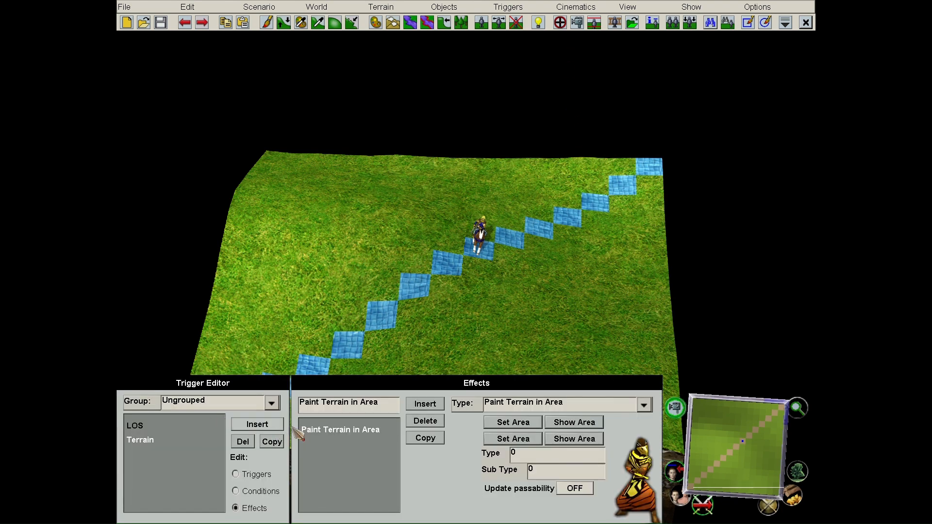
left_click_drag(526, 454, 443, 454)
type("2")
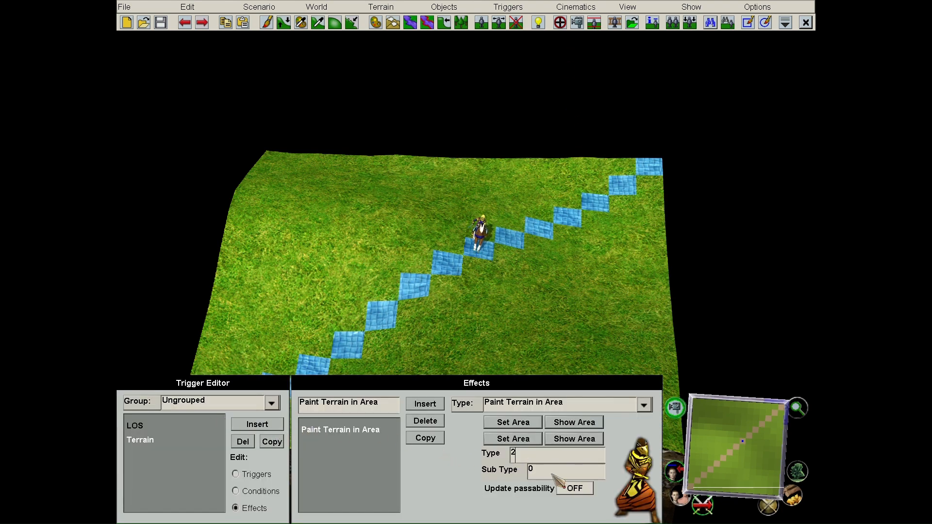
left_click_drag(543, 474, 467, 483)
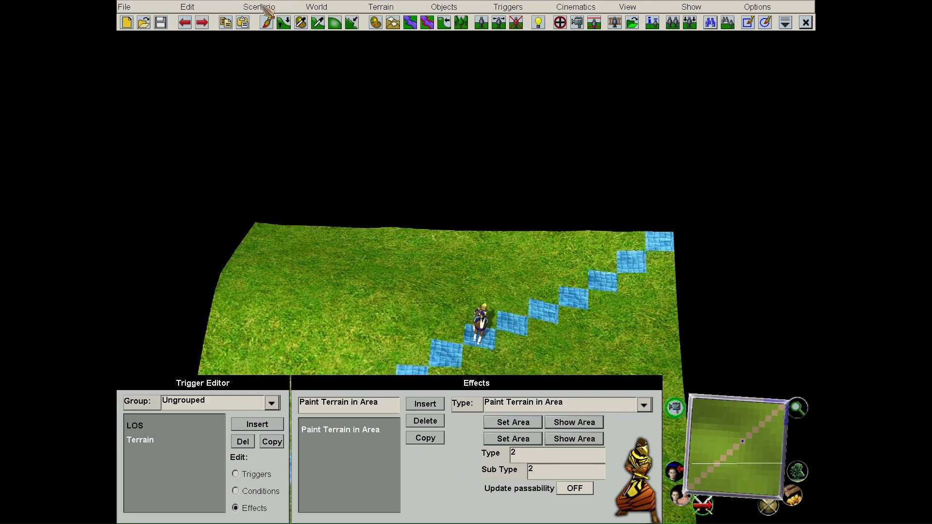
- Playtest the scenario, send the Jarl around and across the painted area, and return to the editor
left_click(259, 7)
left_click(284, 69)
left_click(443, 237)
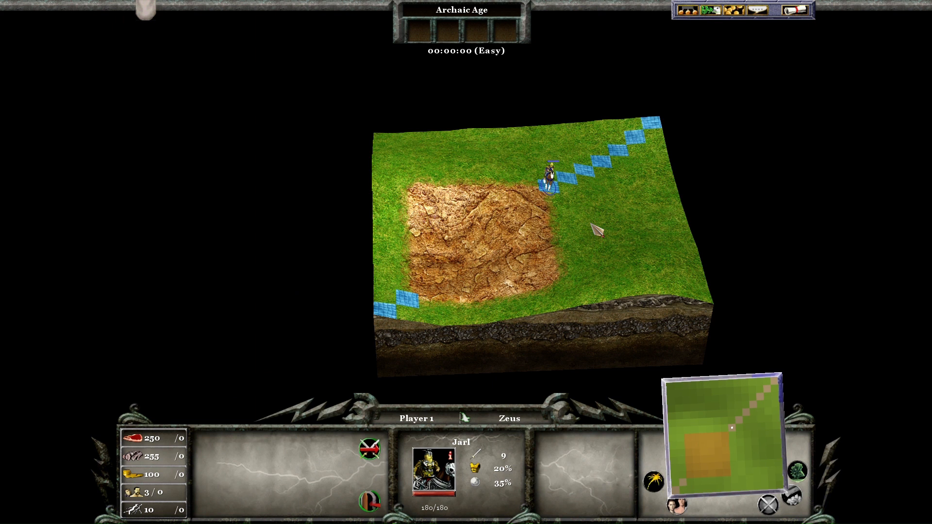
right_click(591, 224)
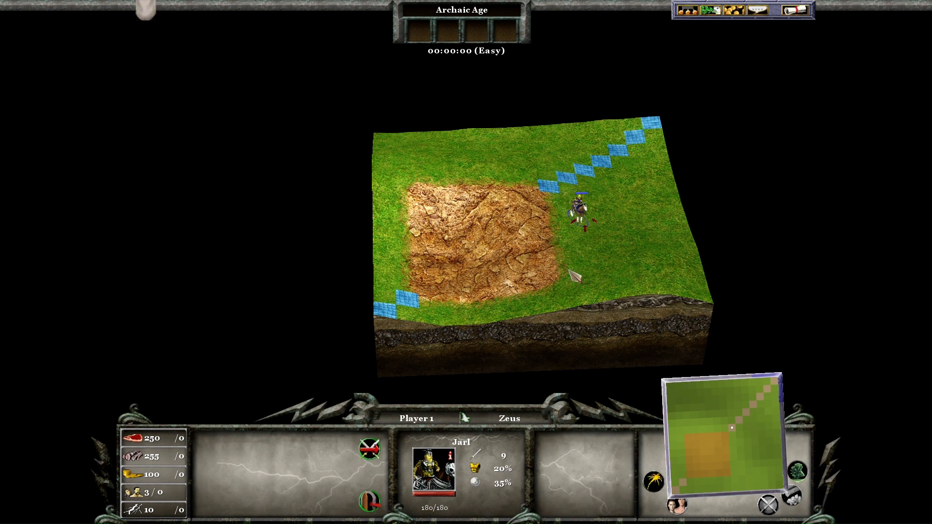
right_click(465, 276)
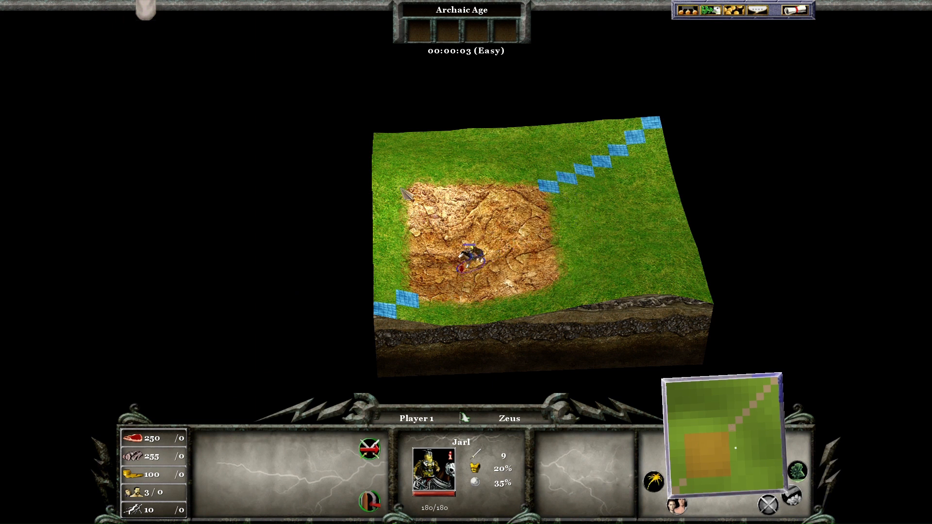
right_click(406, 191)
right_click(532, 231)
right_click(459, 309)
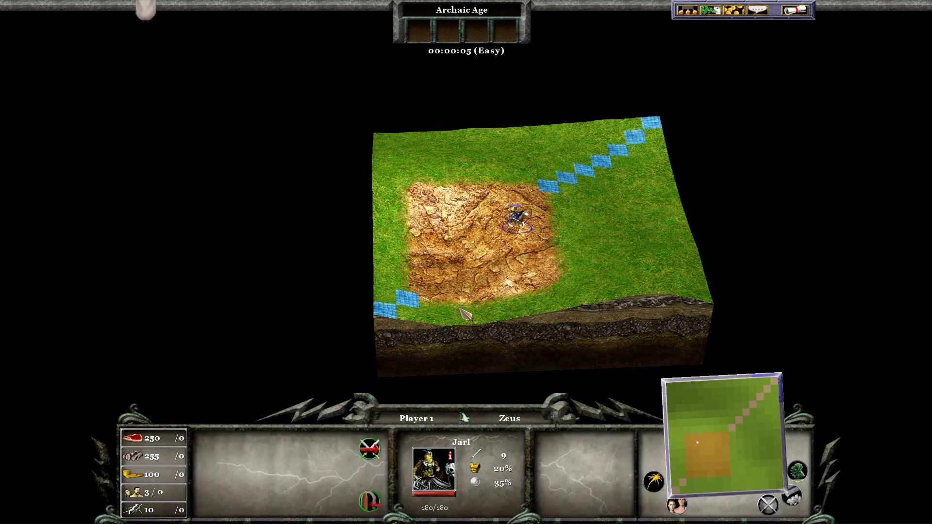
left_click(796, 16)
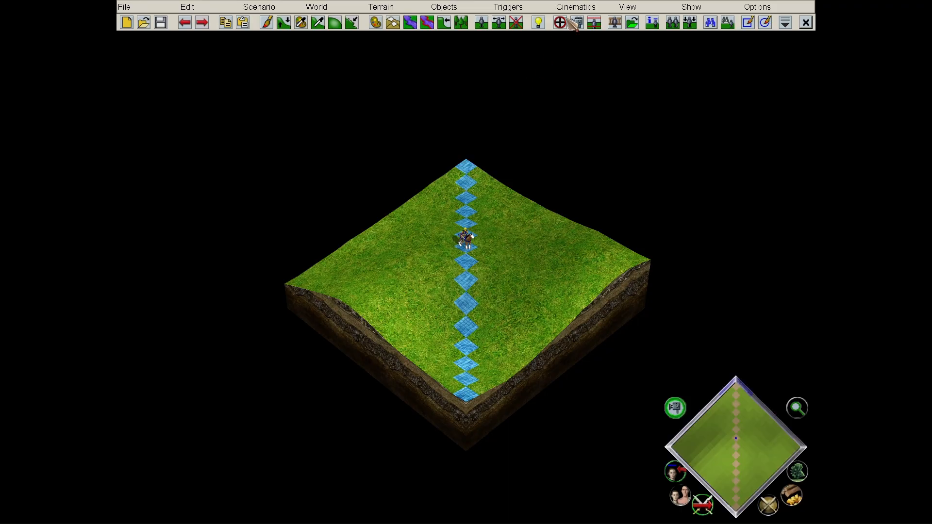
- Open the Terrain trigger's Paint Terrain in Area effect and review its settings
left_click(573, 23)
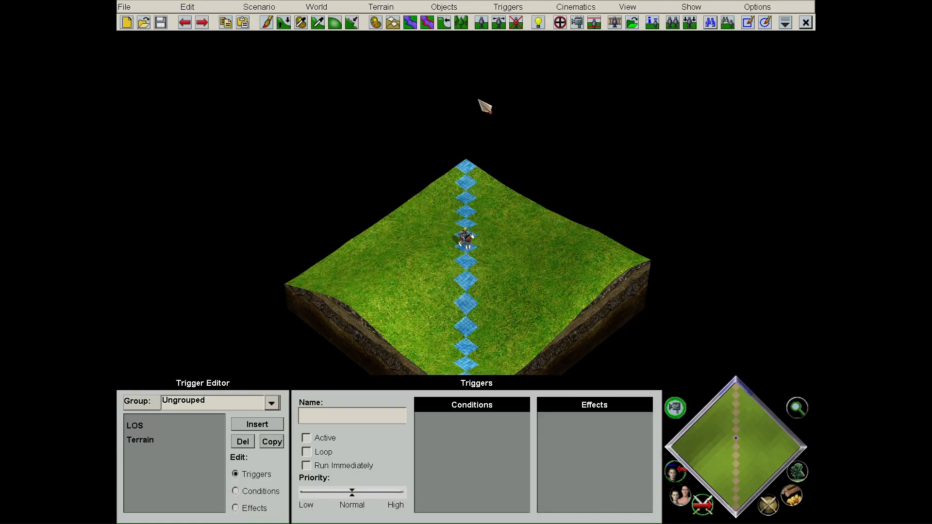
left_click(157, 440)
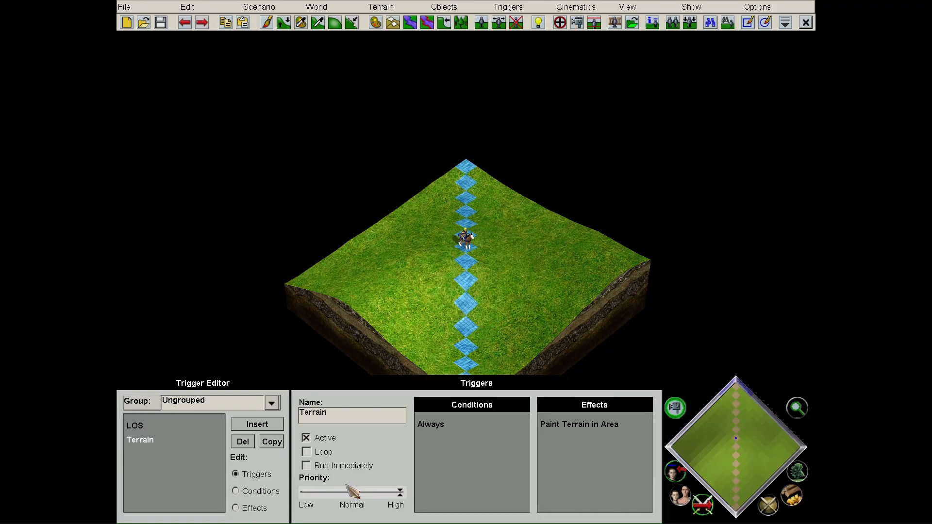
left_click(257, 508)
scroll(563, 308, "up", 5)
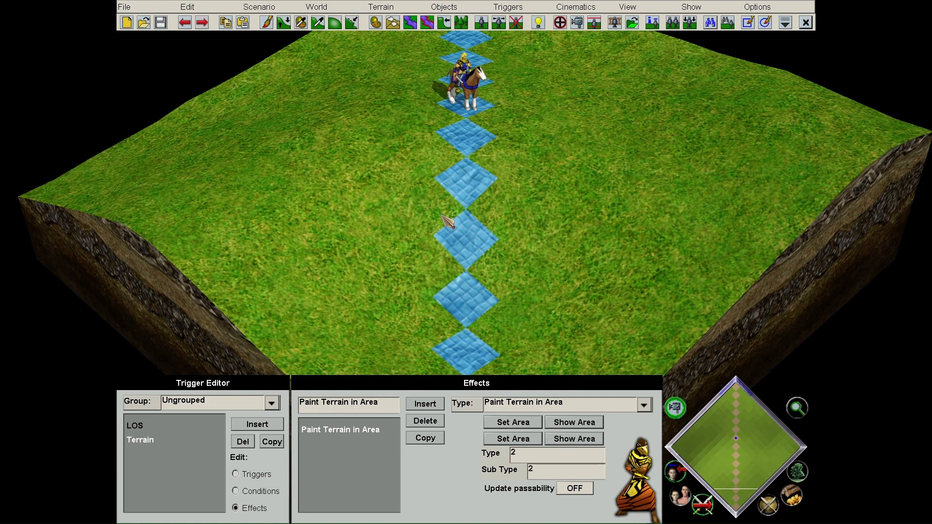
scroll(404, 229, "down", 5)
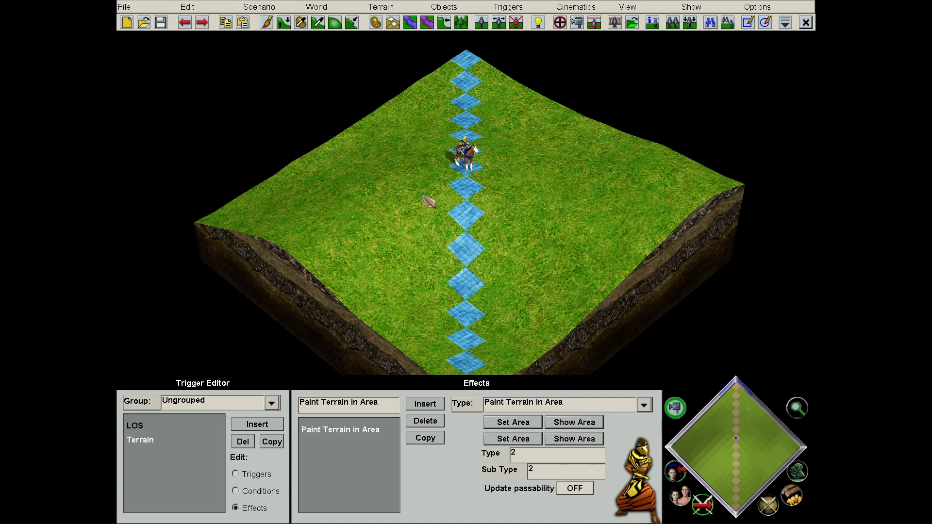
- Paint a patch of CliffGreekA terrain over the diagonal row of blue tiles, inside the trigger's target area
left_click(402, 9)
left_click(391, 24)
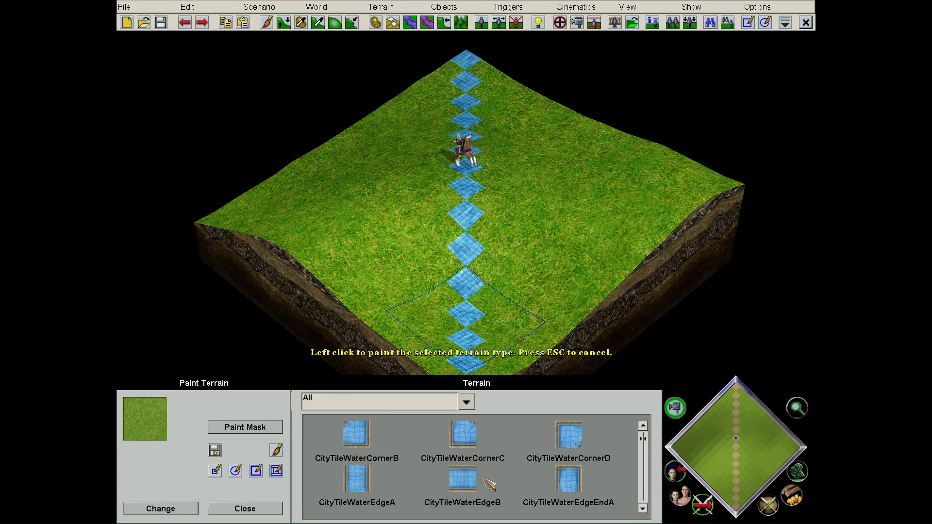
scroll(487, 480, "down", 3)
left_click(467, 490)
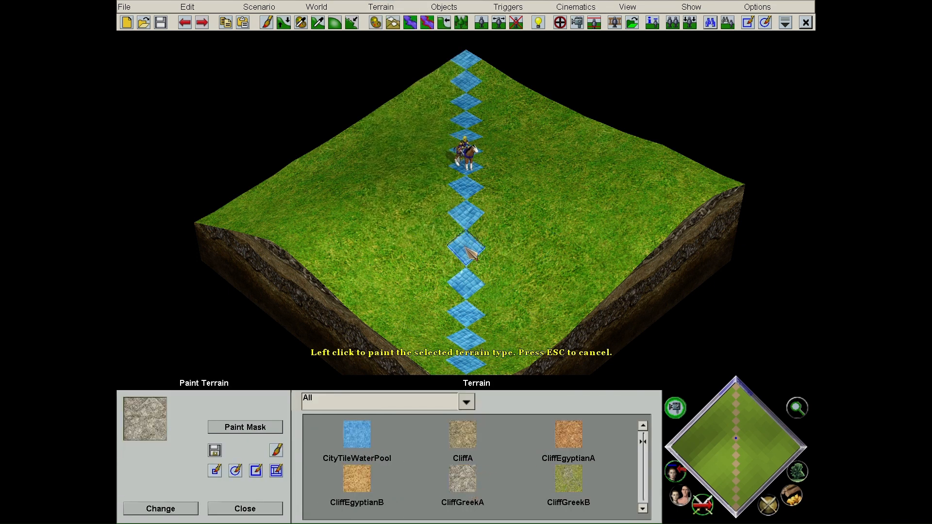
mouse_move(459, 248)
left_mouse_down()
mouse_move(454, 226)
mouse_move(480, 272)
mouse_move(446, 262)
mouse_move(410, 223)
left_mouse_up()
- Playtest the scenario with the cliff patch, move the Jarl across the trigger-painted area, and return to the editor
left_click(316, 6)
left_click(259, 7)
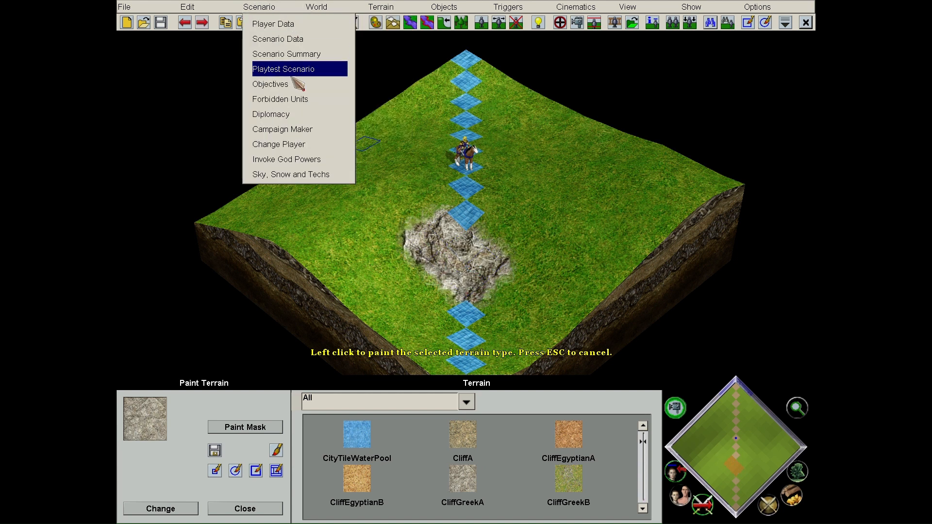
left_click(285, 68)
left_click(461, 238)
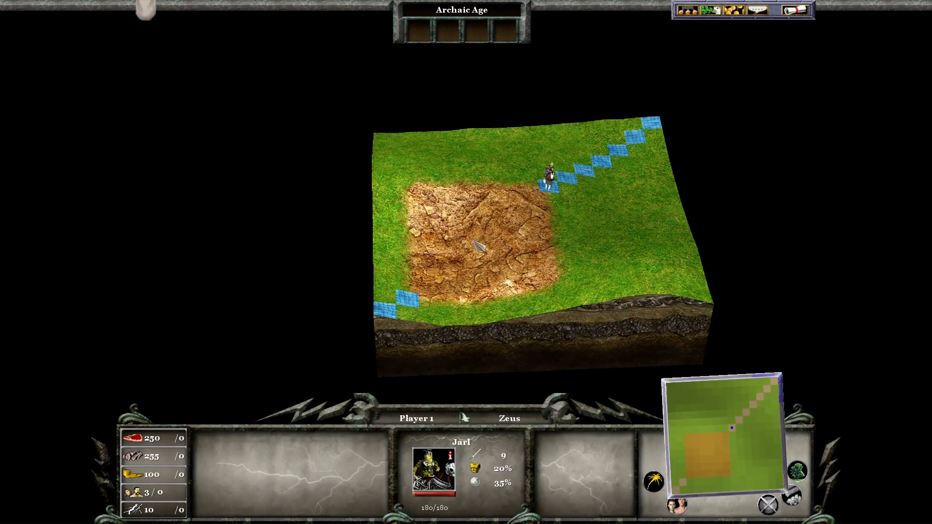
right_click(459, 236)
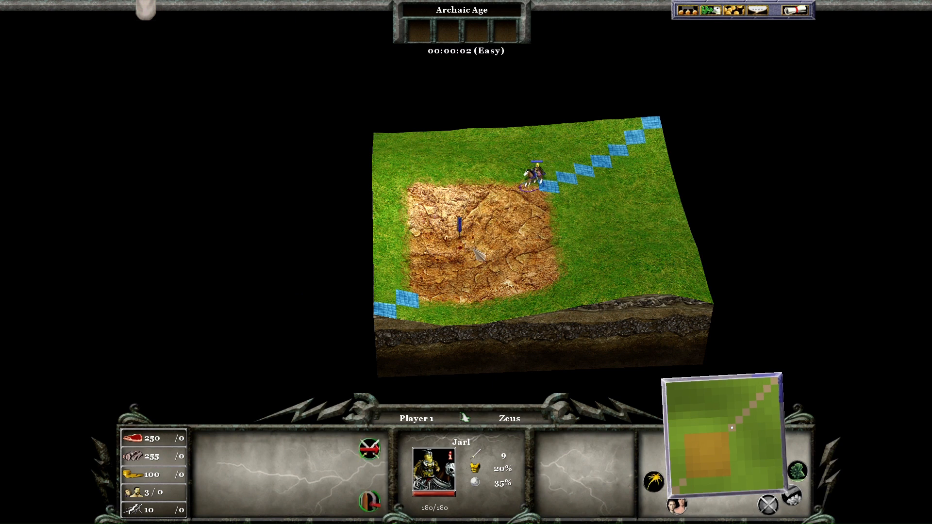
right_click(481, 287)
right_click(506, 218)
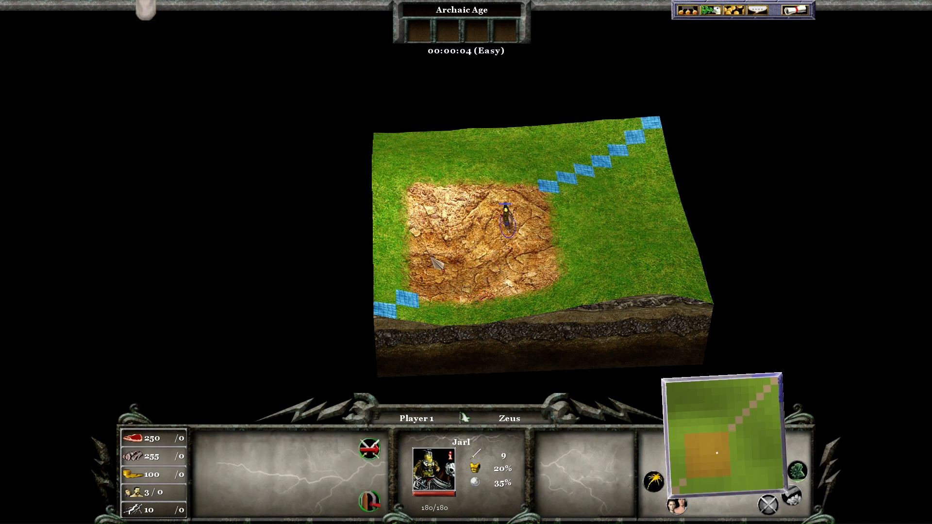
left_click(794, 10)
left_click(529, 207)
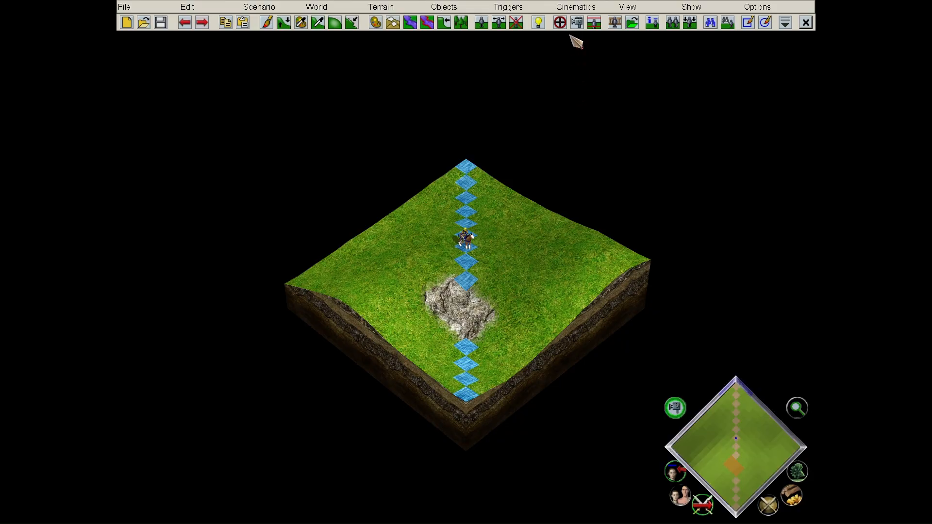
- Turn Update passability on for the Terrain trigger's Paint Terrain in Area effect
left_click(561, 25)
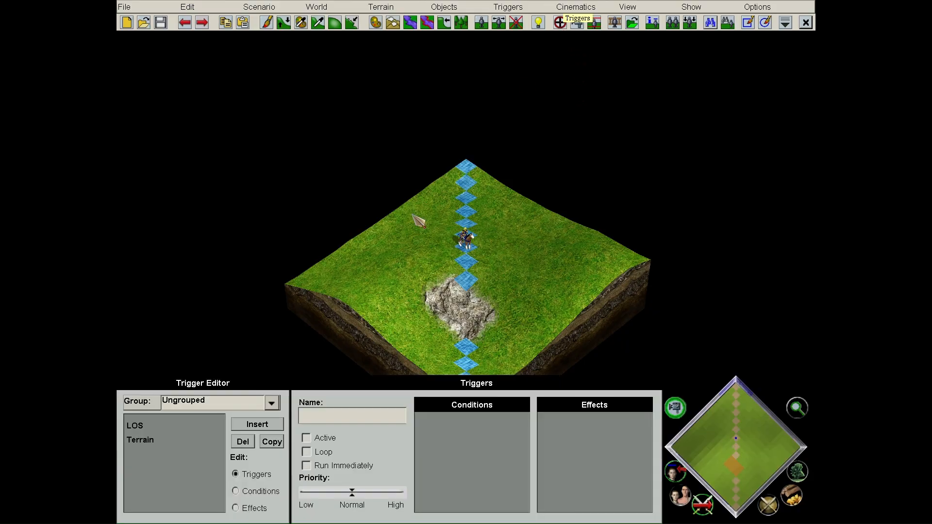
left_click(173, 442)
left_click(249, 507)
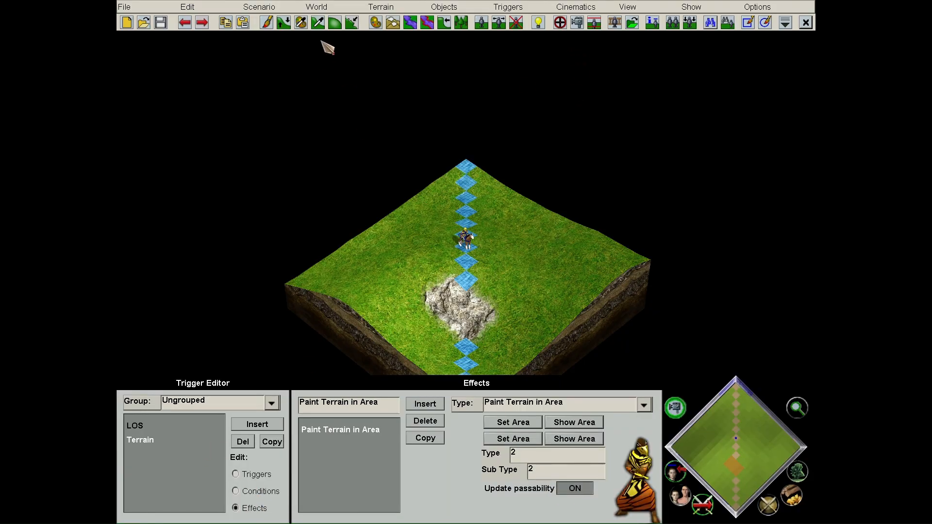
- Playtest the scenario with passability updating, move the Jarl across and around the trigger-painted square, and return to the editor
left_click(259, 7)
left_click(287, 68)
left_click(460, 241)
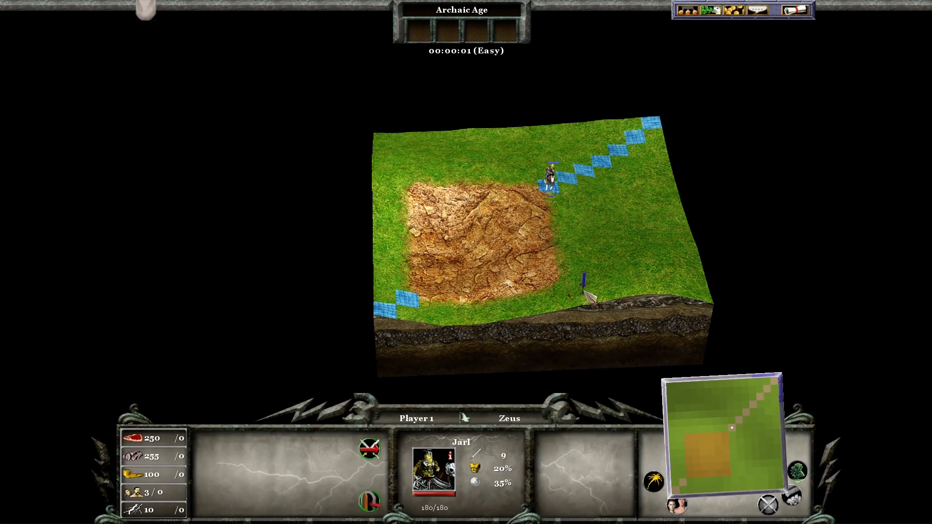
right_click(445, 237)
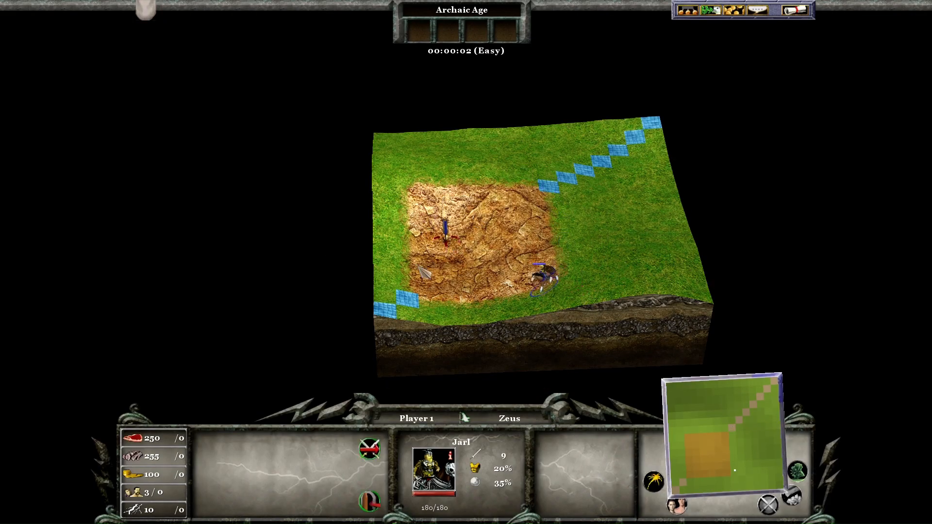
right_click(550, 193)
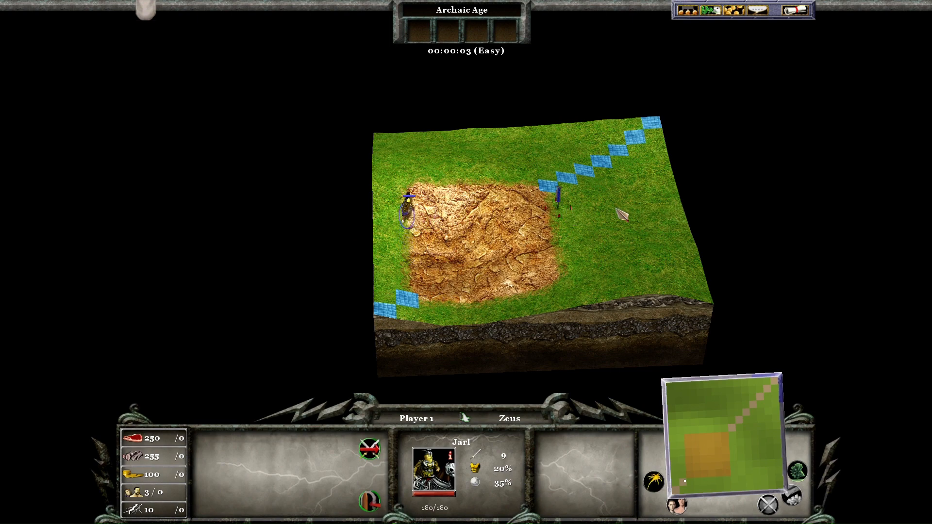
left_click(792, 15)
left_click(522, 212)
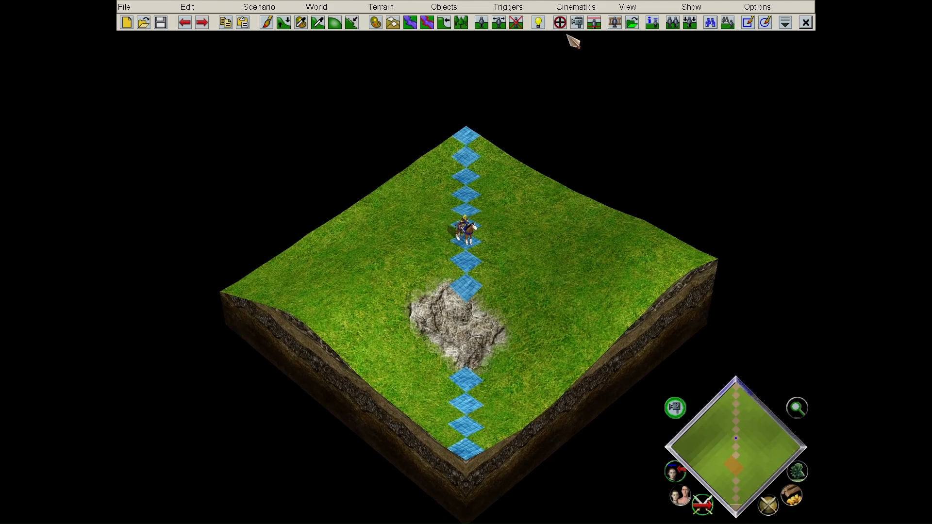
- Change the Terrain trigger's effect to Paint Terrain in Area Manual and set its Sub Type to 2
scroll(567, 35, "up", 3)
left_click(560, 20)
left_click(165, 441)
left_click(236, 507)
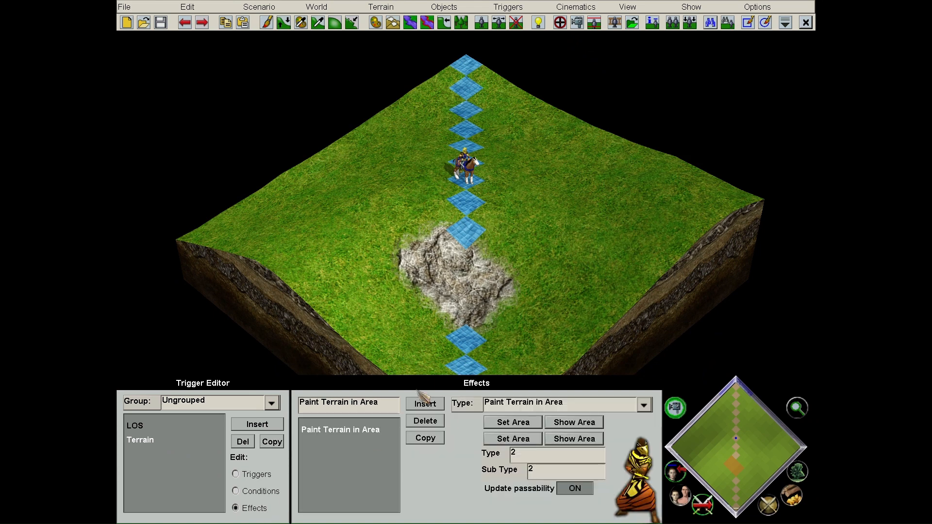
left_click(496, 410)
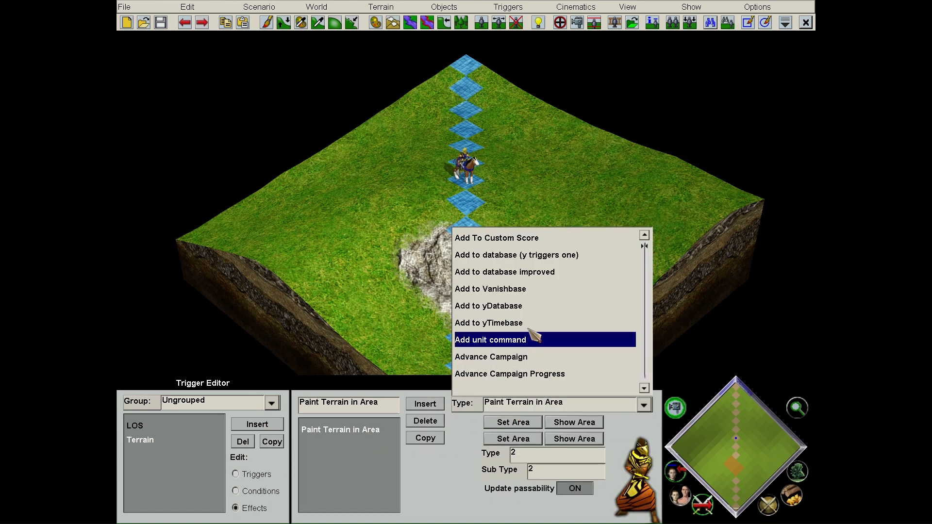
key("p")
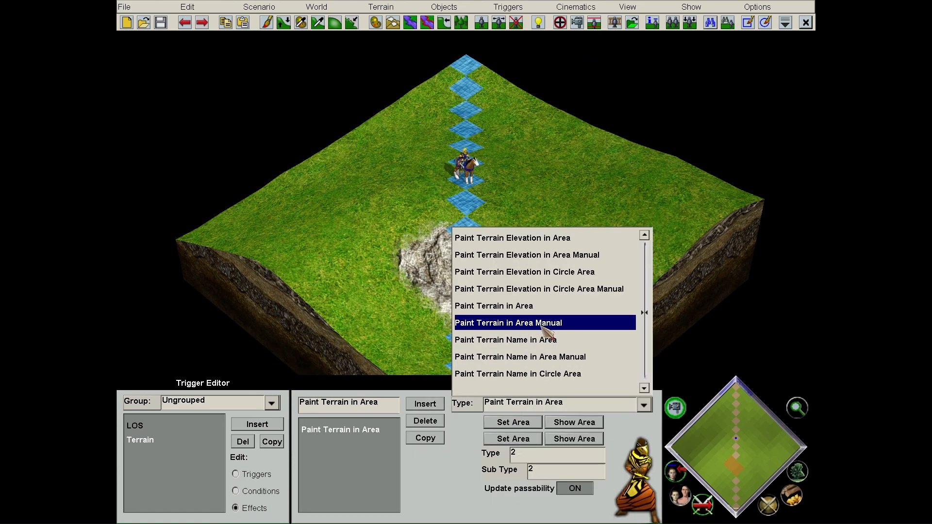
left_click(541, 324)
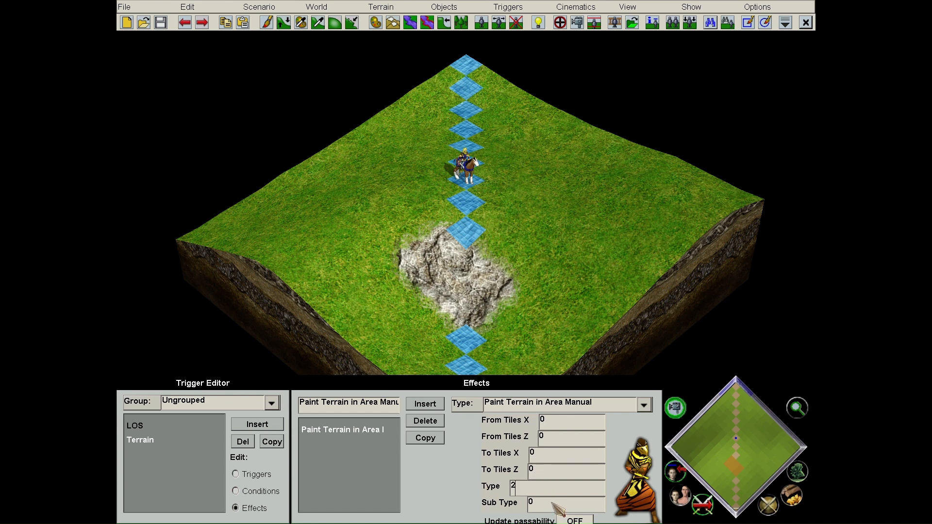
scroll(530, 426, "down", 4)
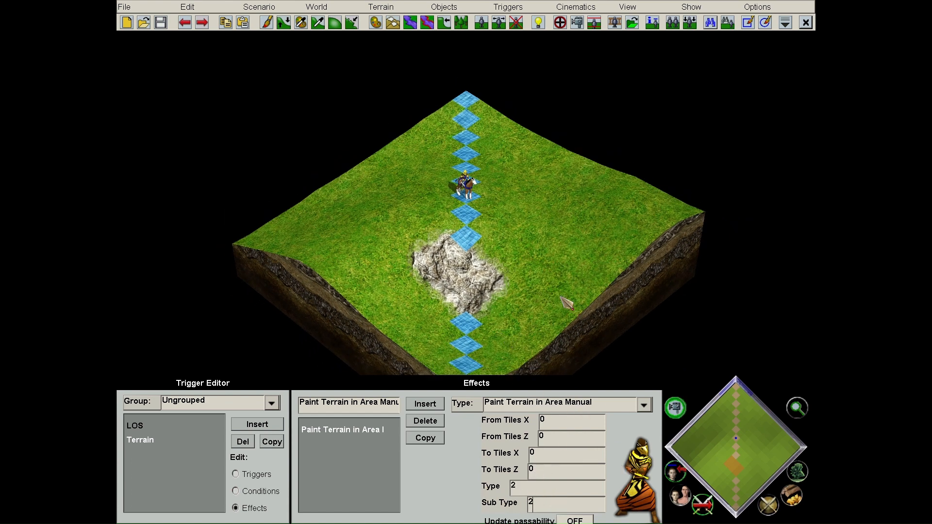
- Set the manual area effect's end tile to To Tiles X 10 and To Tiles Z 5
key("Escape")
key("ctrl+Right")
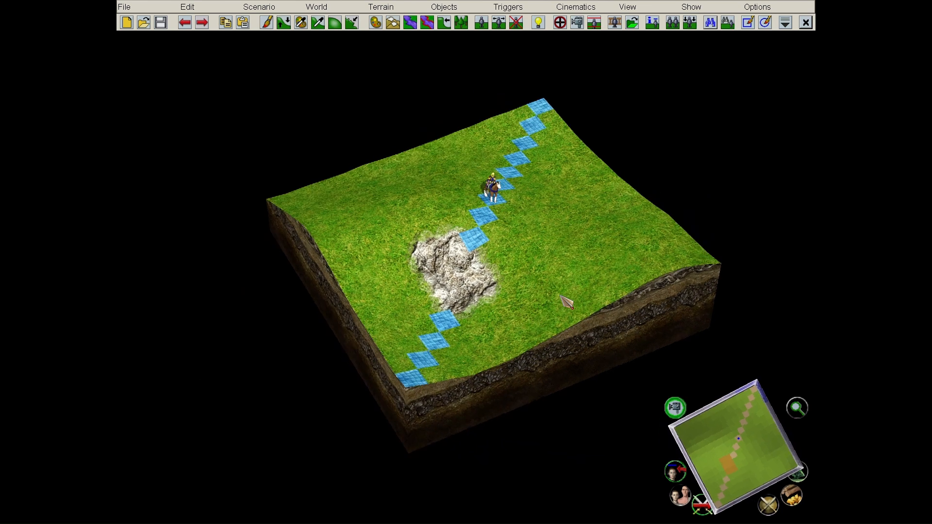
left_click(559, 22)
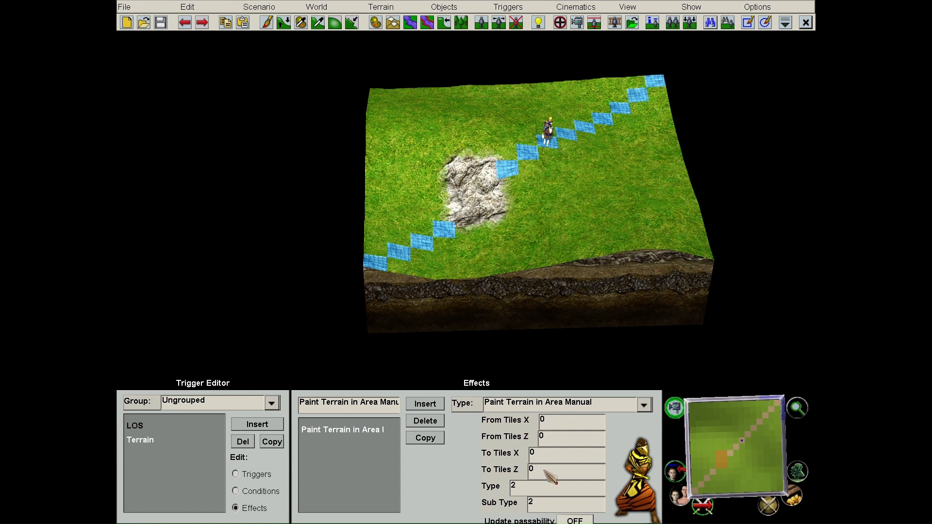
left_click_drag(549, 453, 499, 441)
type("1")
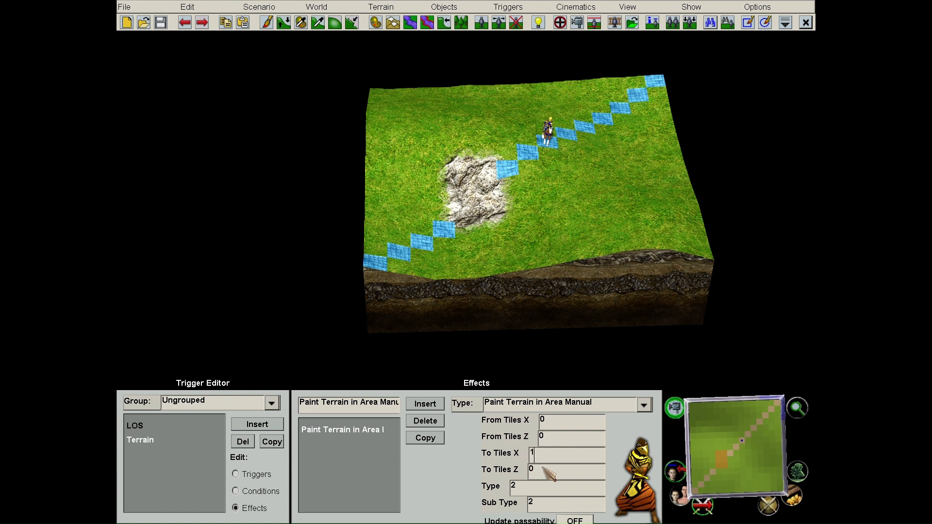
left_click_drag(544, 469, 497, 468)
type("5")
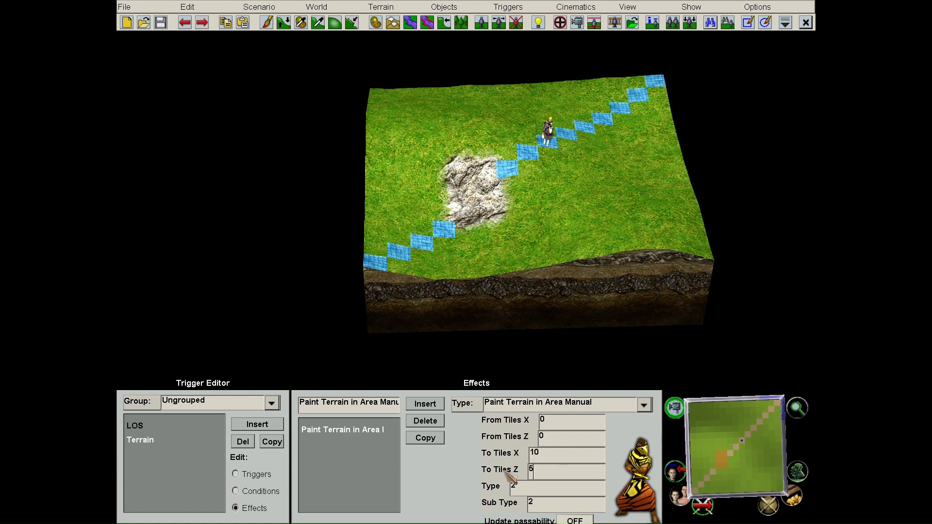
- Playtest the manually defined area, move the Jarl into the painted rectangle, and return to the editor
left_click(270, 8)
left_click(283, 69)
left_click(445, 237)
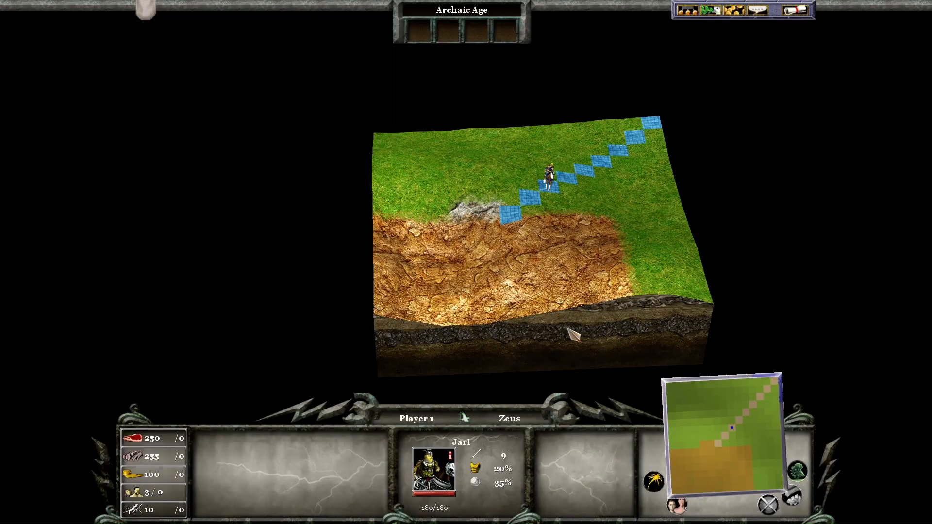
left_click(550, 175)
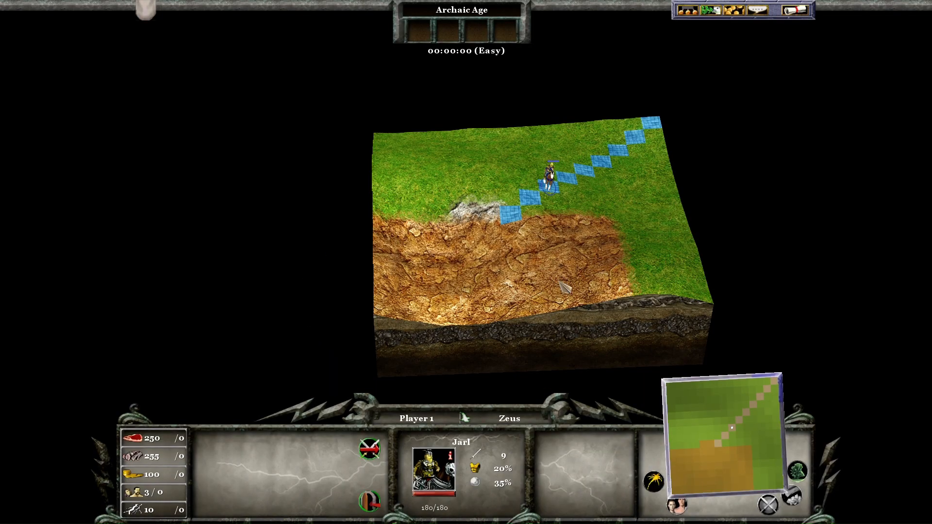
right_click(521, 315)
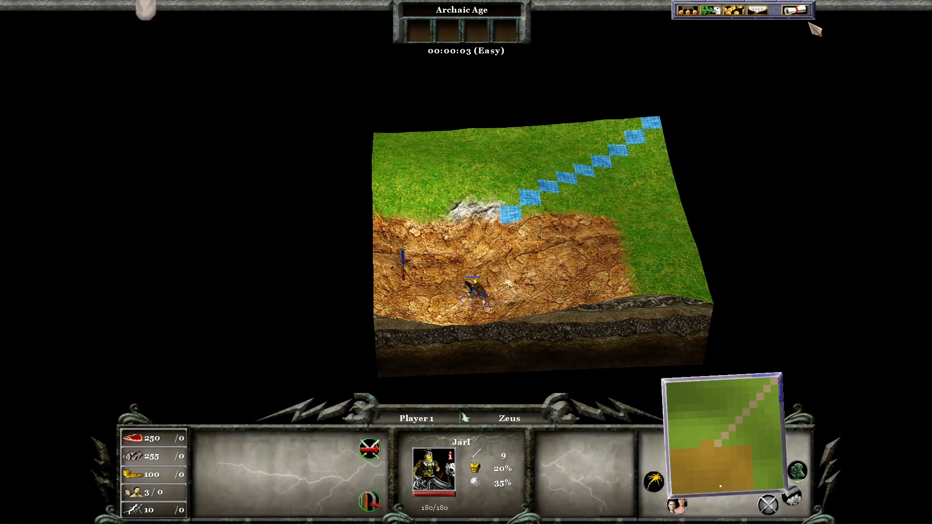
left_click(795, 9)
left_click(466, 214)
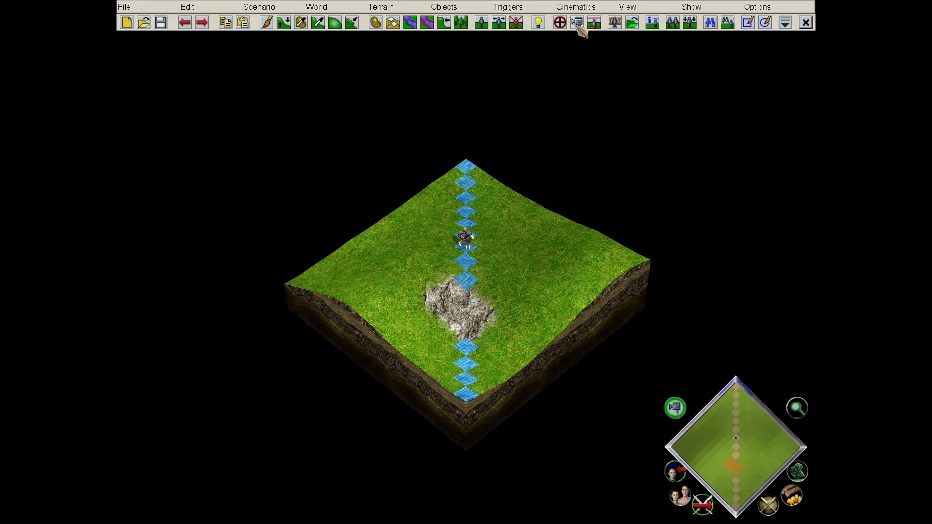
- Add a second effect of type Paint Terrain Name in Circle Area Manual to the Terrain trigger
left_click(577, 24)
left_click(154, 441)
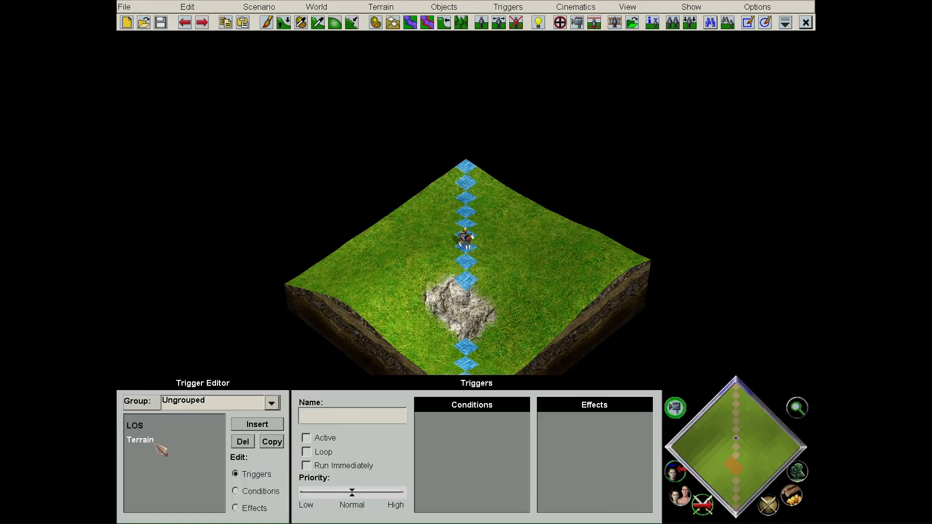
left_click(236, 508)
scroll(447, 325, "up", 4, "ctrl")
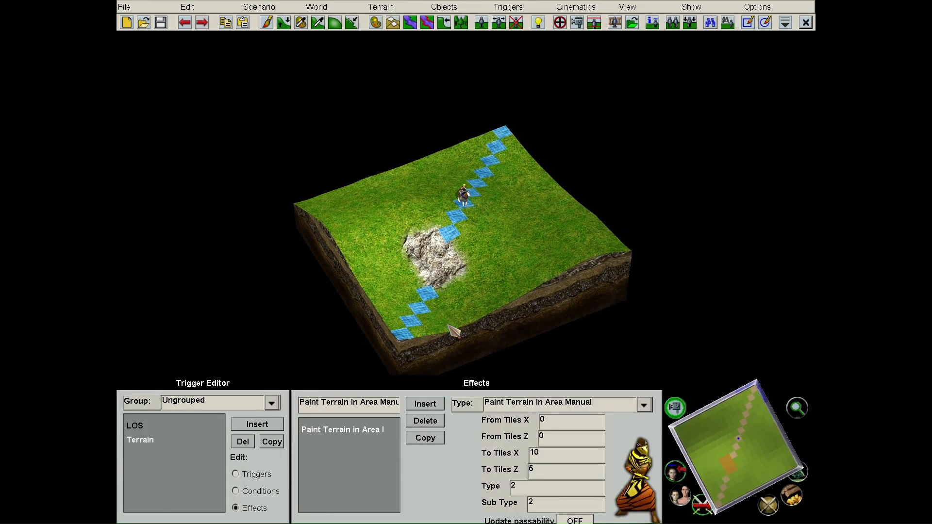
key("Right")
scroll(447, 325, "up", 4, "ctrl")
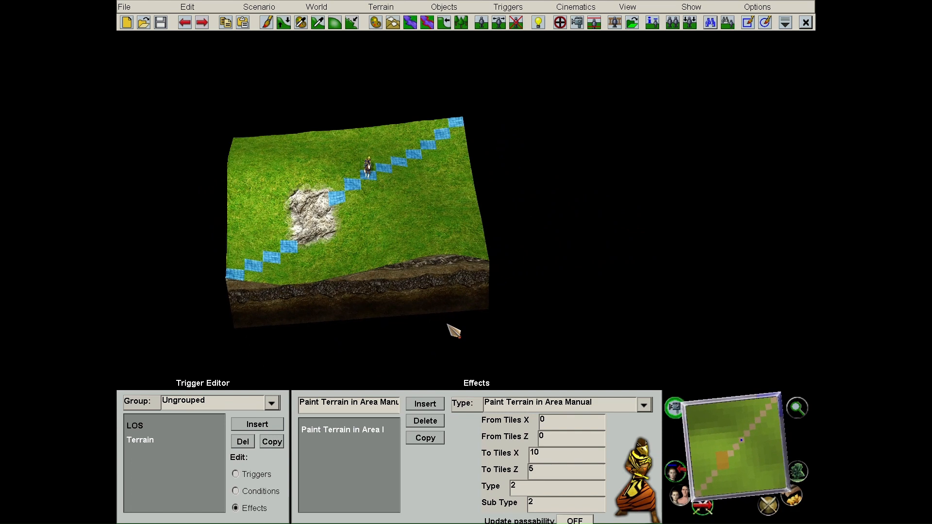
left_click(425, 404)
left_click(531, 407)
scroll(563, 369, "down", 10)
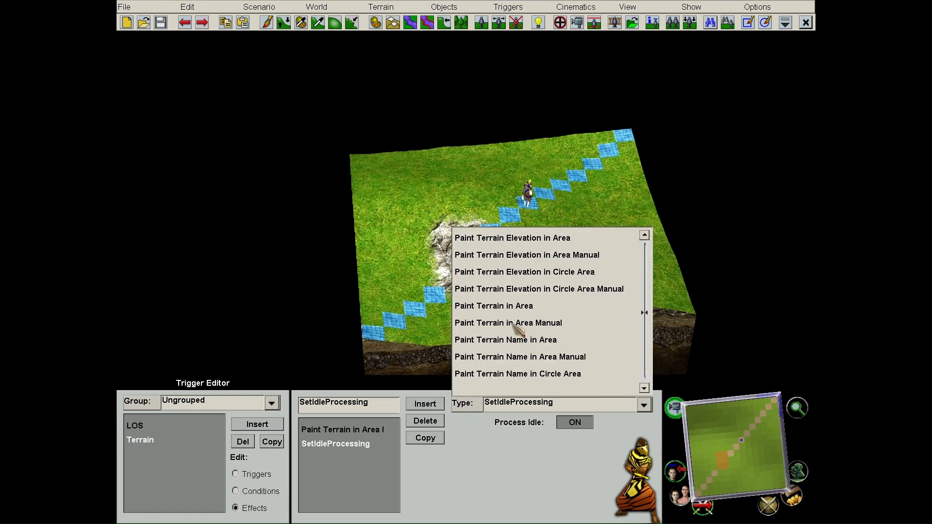
scroll(596, 324, "down", 3)
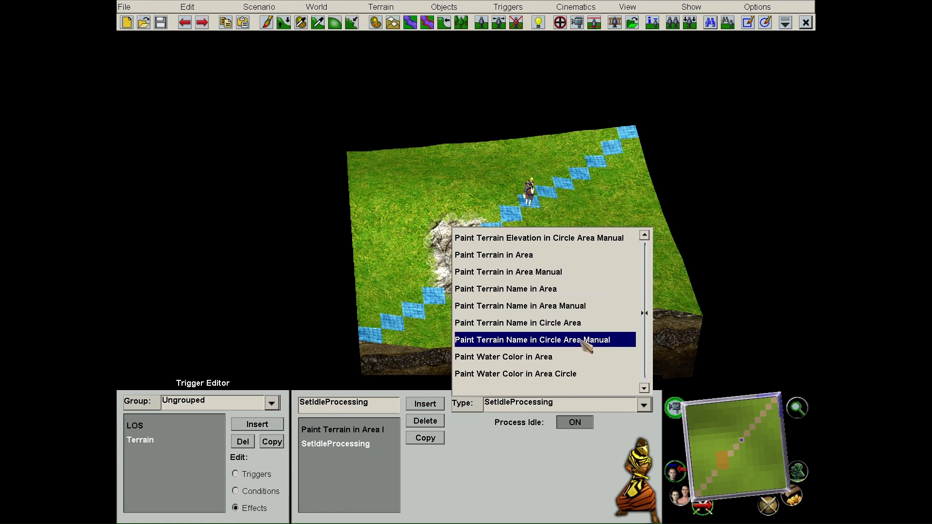
left_click(585, 340)
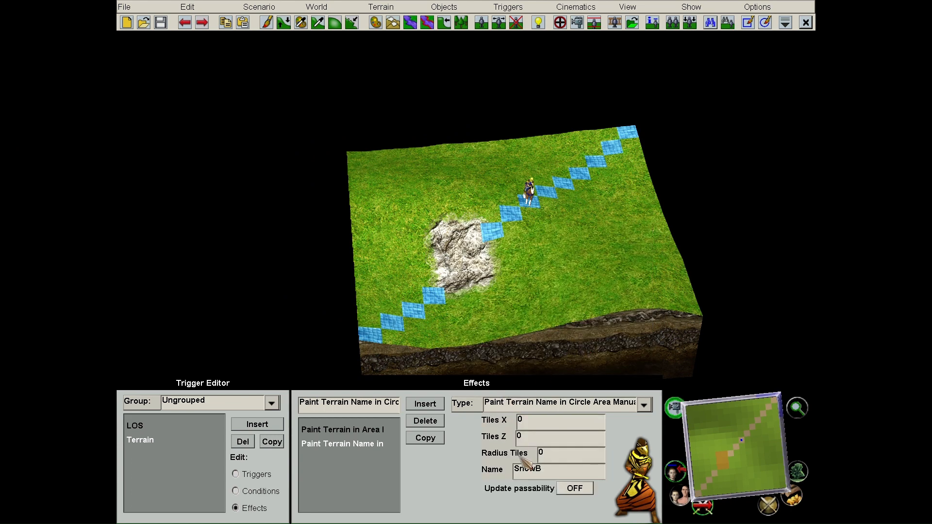
- Set the circle effect's centre to Tiles X 5 and Tiles Z 5, with Radius Tiles 3
double_click(543, 424)
type("5")
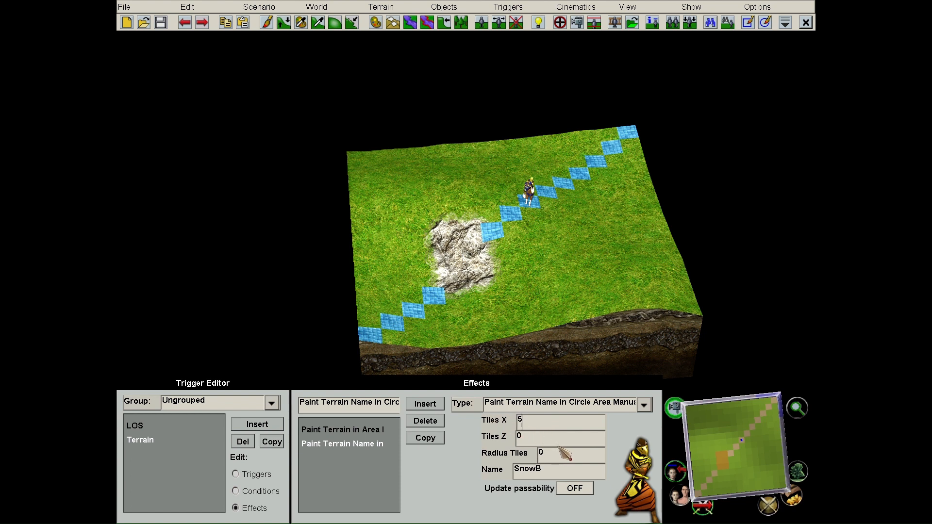
key("Tab")
type("5")
double_click(560, 456)
type("3")
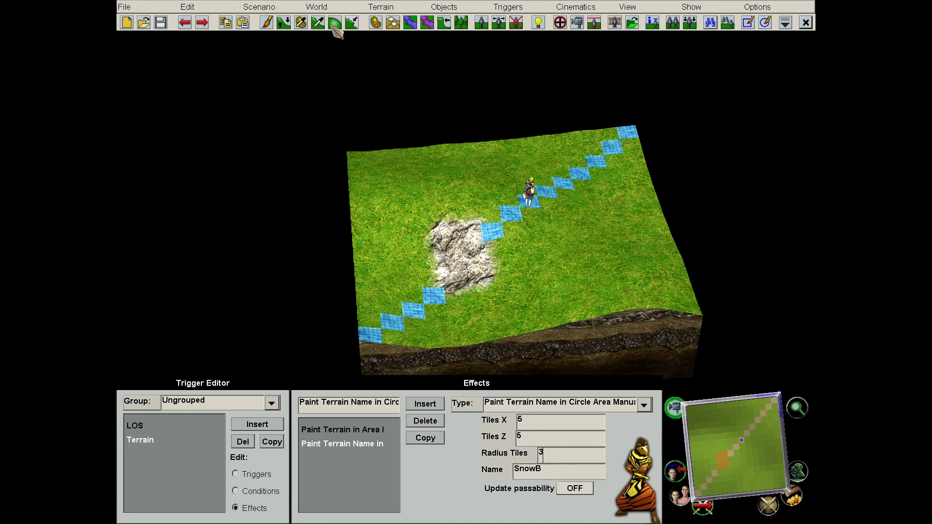
- Playtest the scenario with the SnowB circle effect, order the Jarl across the snow, and return to the editor
left_click(260, 7)
left_click(308, 72)
left_click(449, 239)
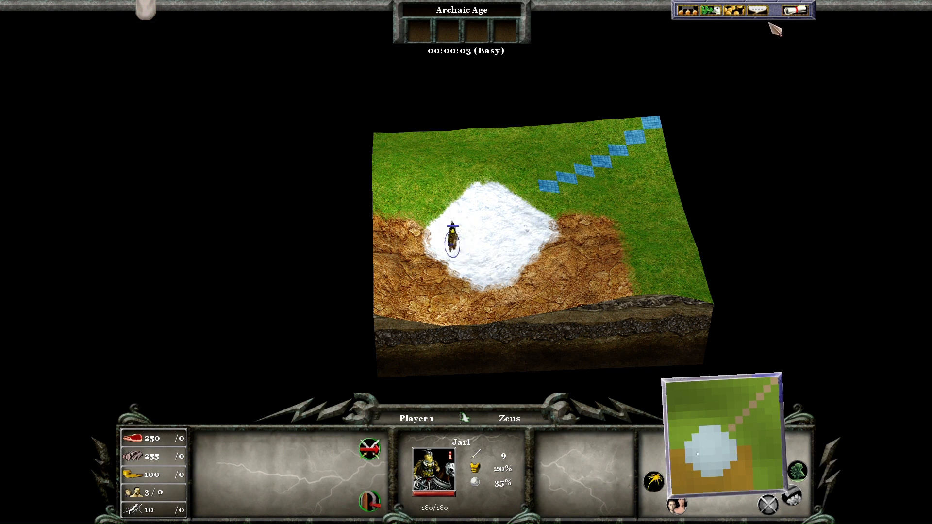
right_click(553, 305)
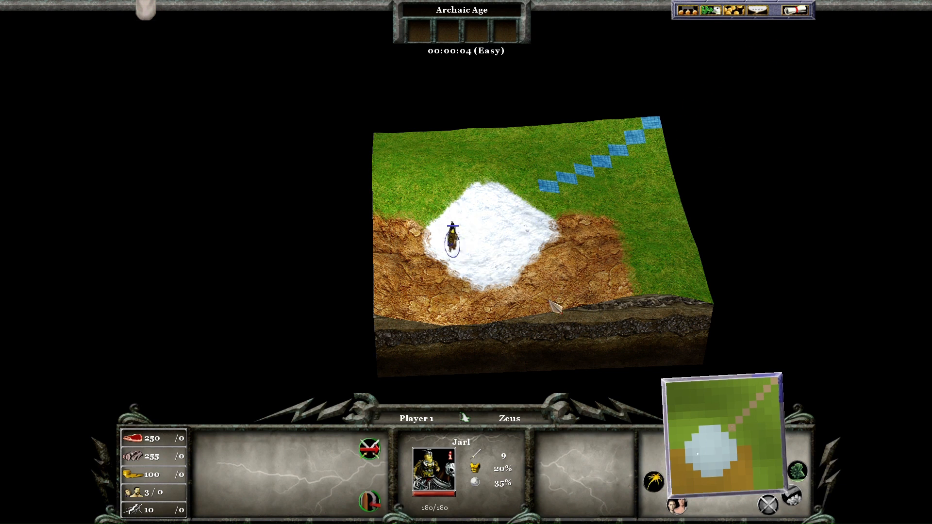
left_click(795, 11)
left_click(436, 210)
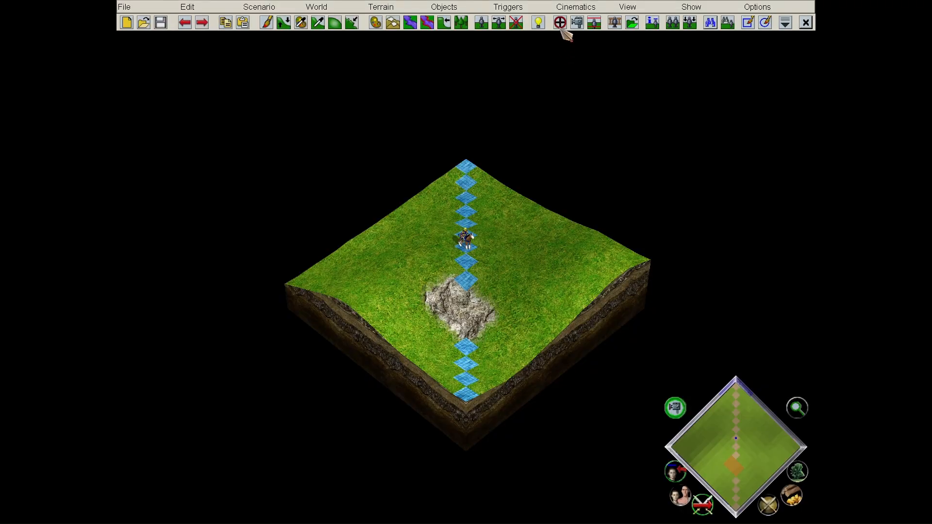
- Reopen the Terrain trigger's effects and review the Paint Terrain Name in Circle Area Manual settings
left_click(559, 22)
left_click(184, 441)
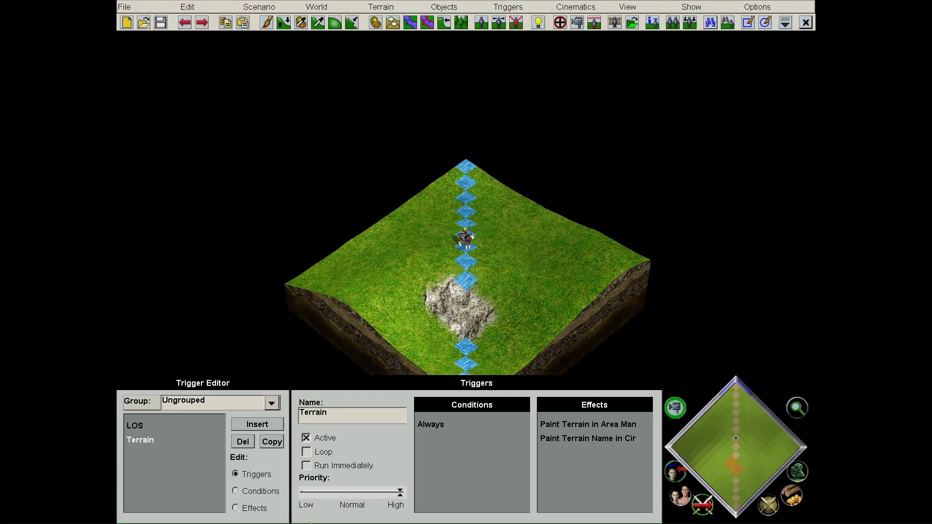
left_click(261, 509)
left_click(349, 443)
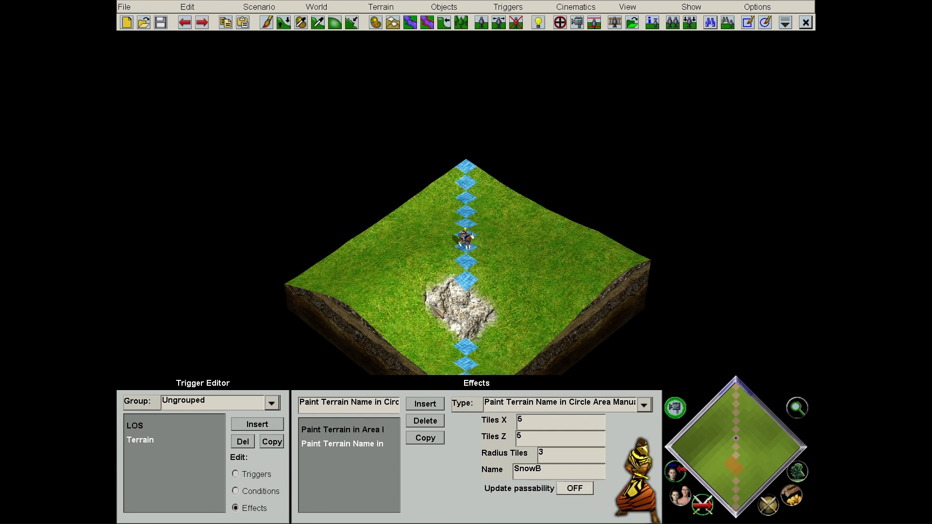
- Paint the whole map with rocky cliff terrain, covering the grass and the blue tiles
left_click(381, 7)
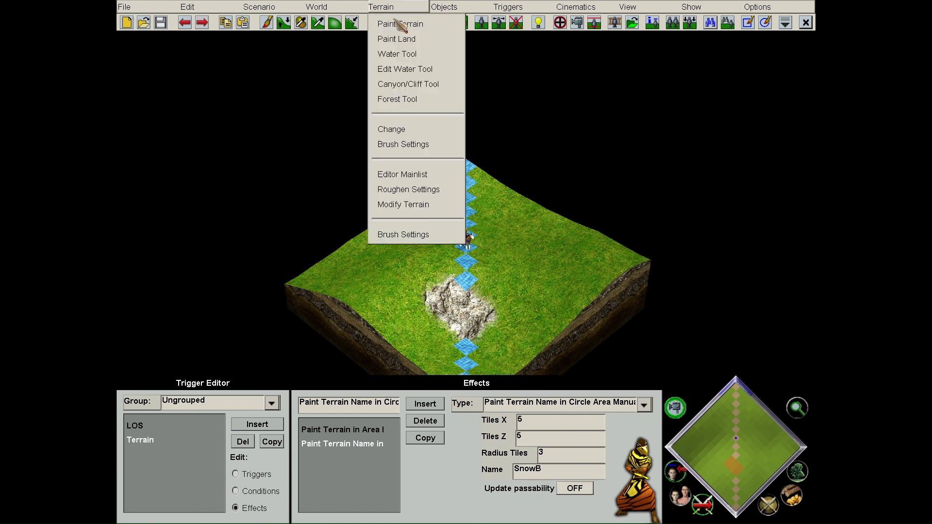
left_click(394, 23)
mouse_move(461, 313)
left_mouse_down()
mouse_move(499, 166)
mouse_move(485, 194)
mouse_move(558, 79)
left_mouse_up()
key("Escape")
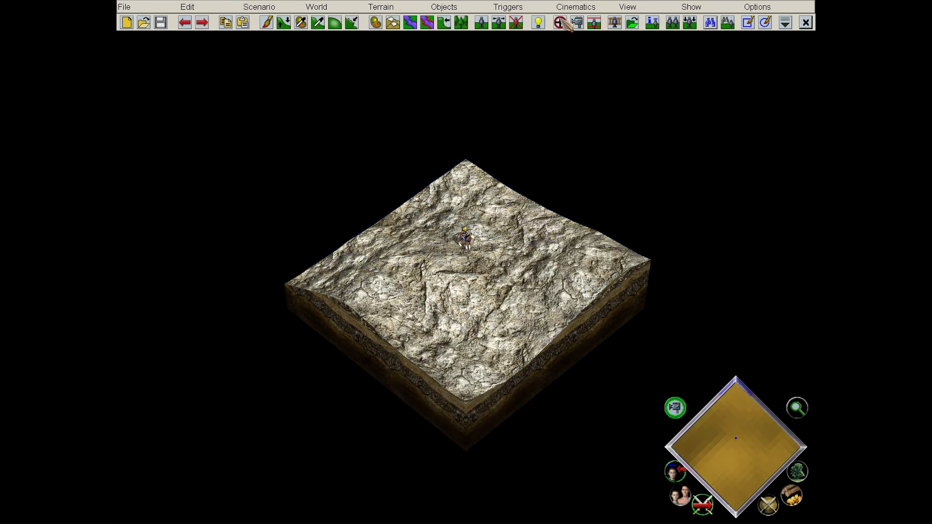
- Compare the Type and Sub Type settings of the manual area effect with the terrain Name setting of the circle effect
left_click(557, 19)
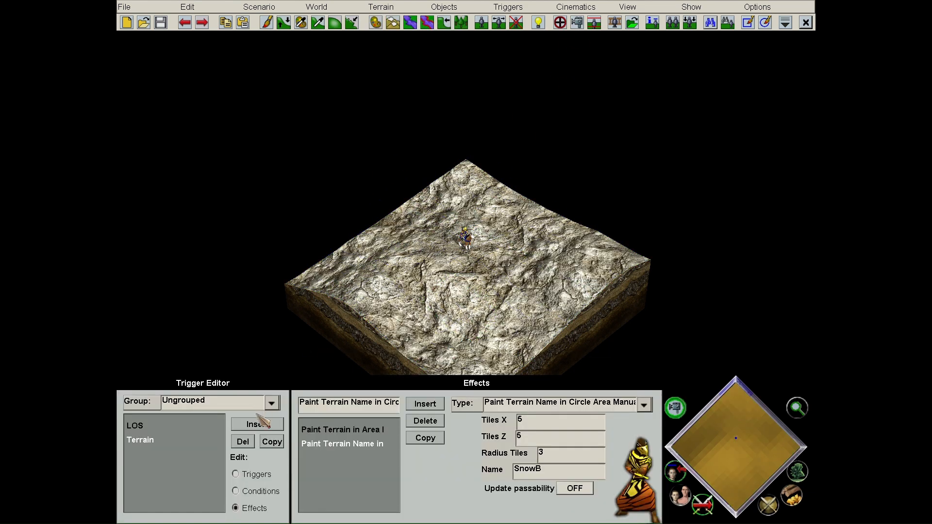
left_click(368, 430)
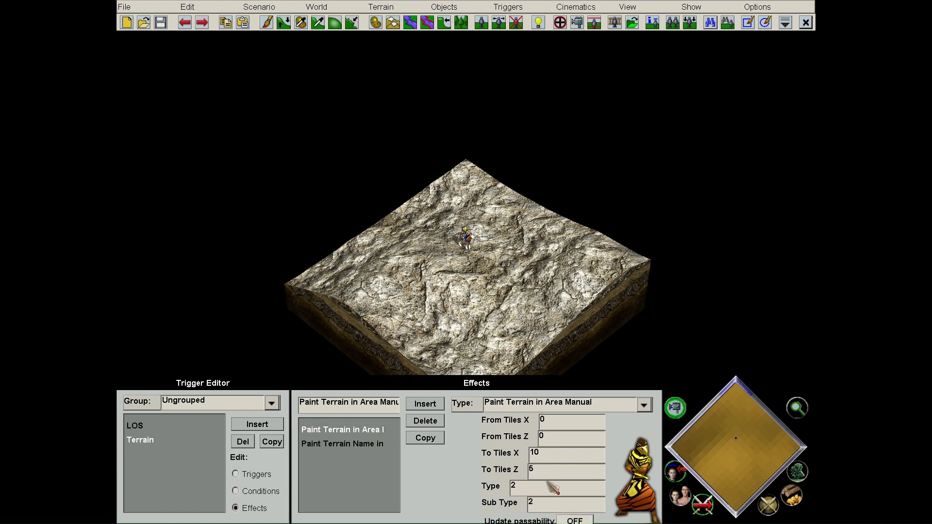
left_click_drag(551, 488, 475, 484)
left_click(378, 445)
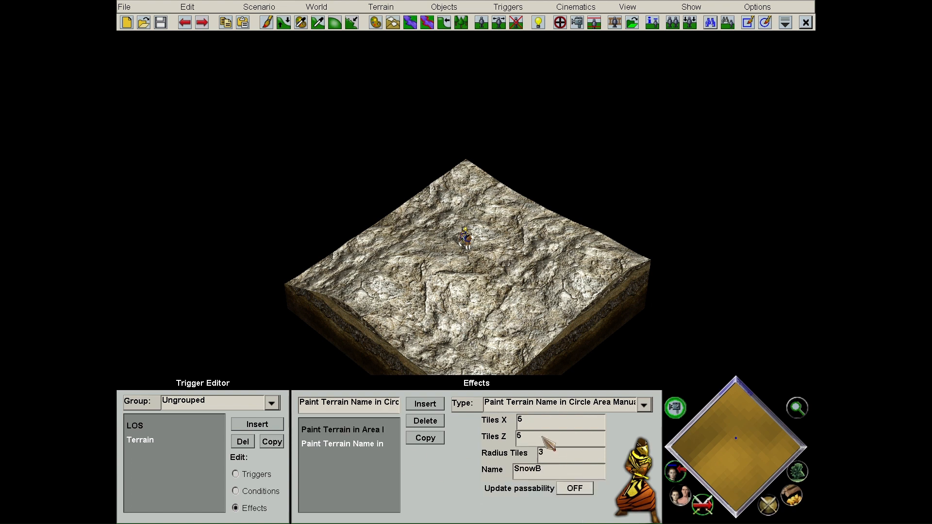
- Set the circle effect's radius to 2 tiles and its terrain name to CliffGreekA
left_click_drag(567, 459, 495, 469)
type("2")
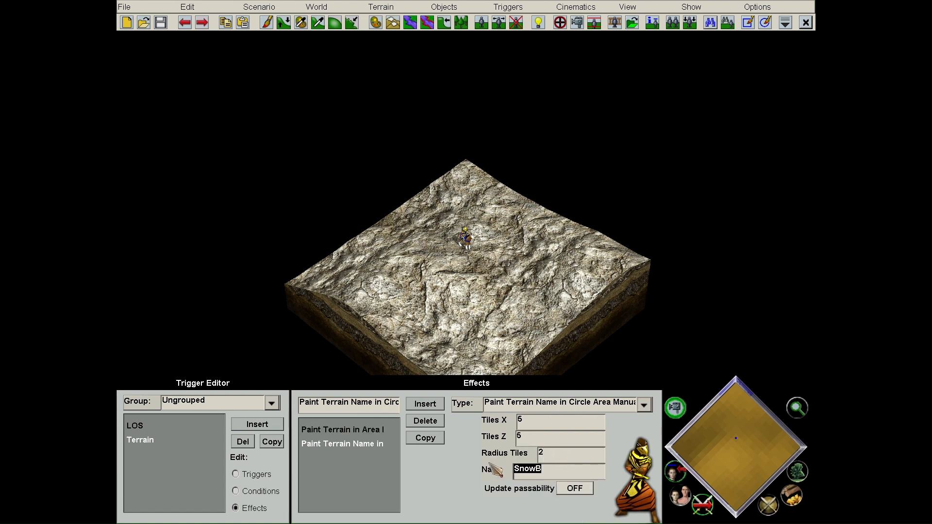
type("CliffGreekA")
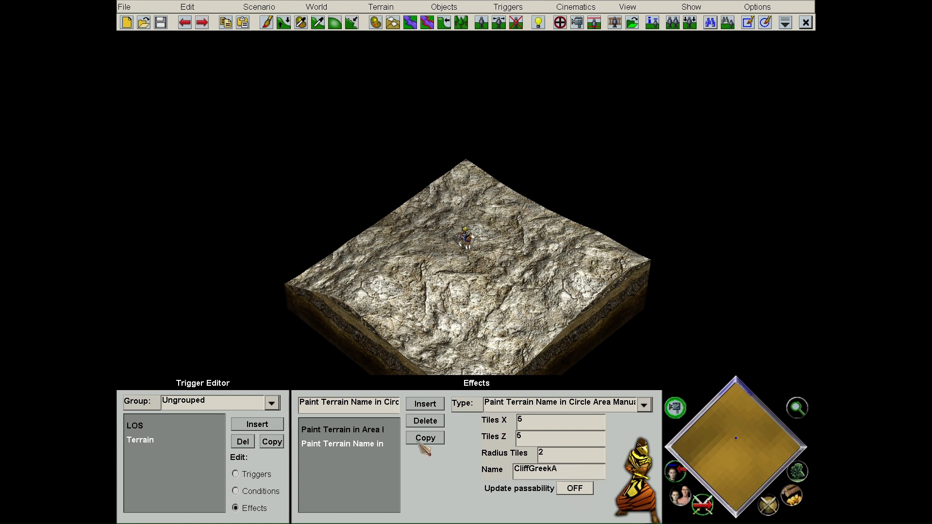
- Extend the manual area effect to tile 15 in both X and Z, with passability updating on
left_click(365, 430)
left_click(577, 521)
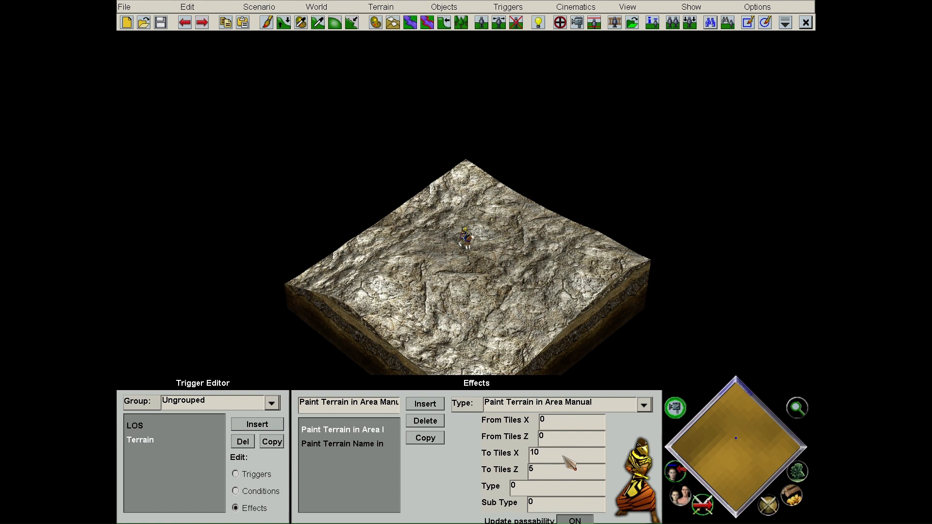
double_click(533, 452)
type("15")
key("Tab")
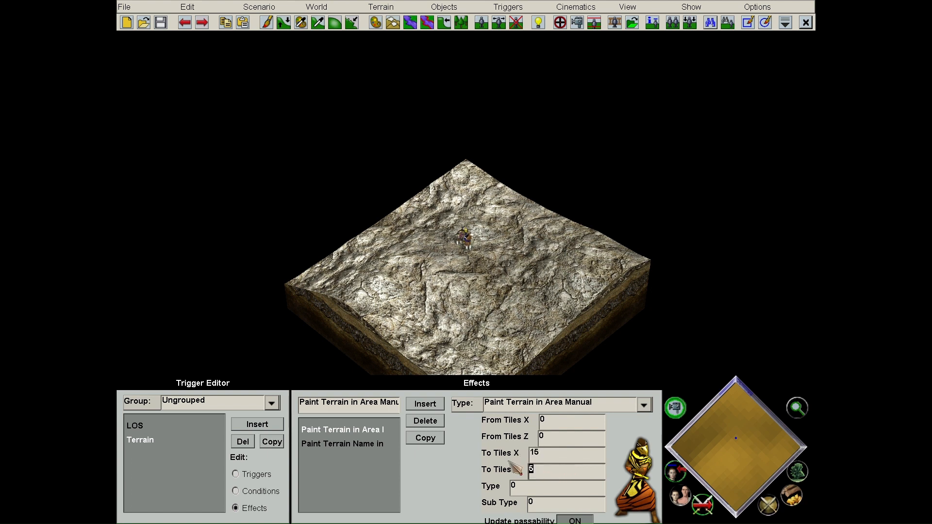
type("15")
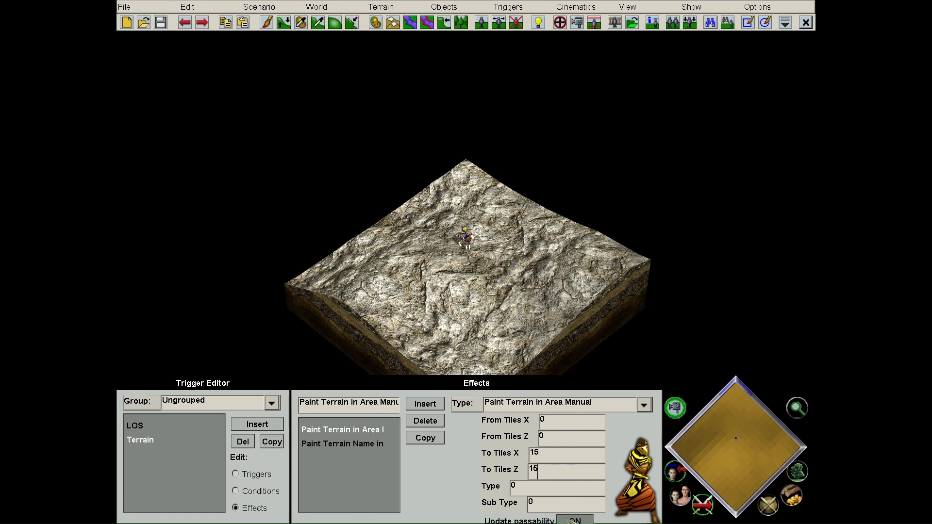
- Set the radius of the CliffGreekA circle effect to 5 tiles
left_click(361, 443)
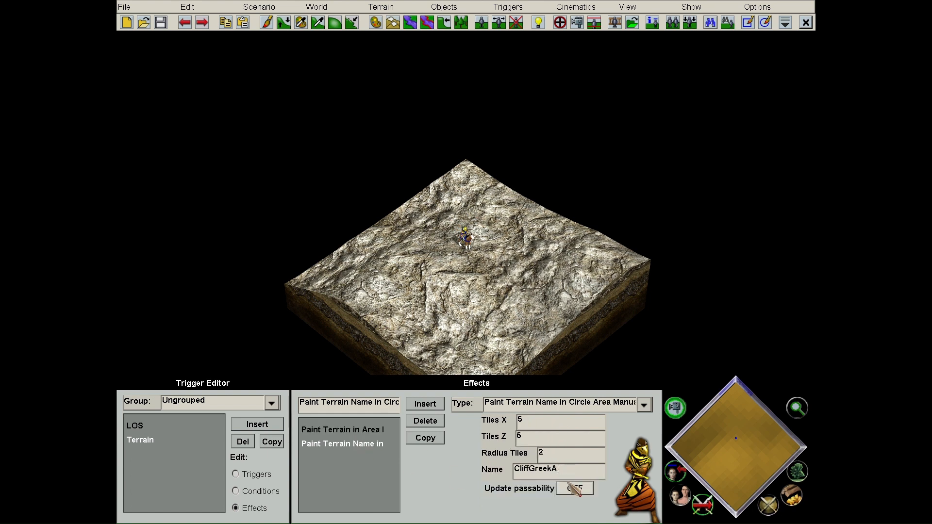
double_click(562, 456)
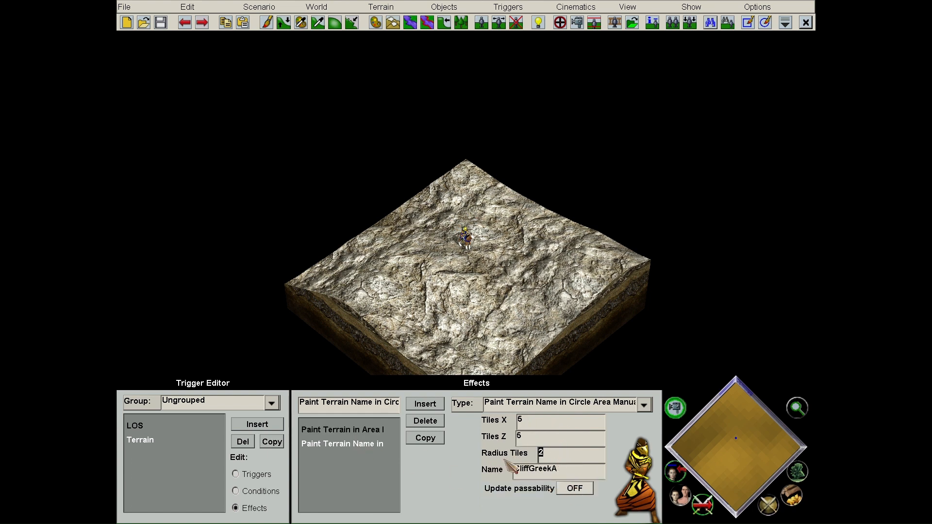
type("5")
- Playtest the scenario with the CliffGreekA circle, order the Jarl back and forth between the cliff and the grass, and open the exit menu
left_click(258, 7)
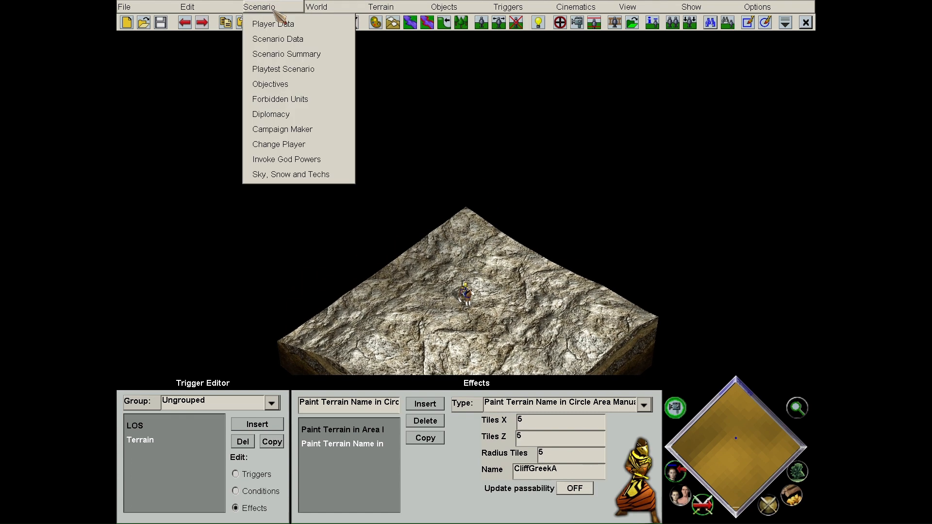
left_click(303, 67)
left_click(461, 240)
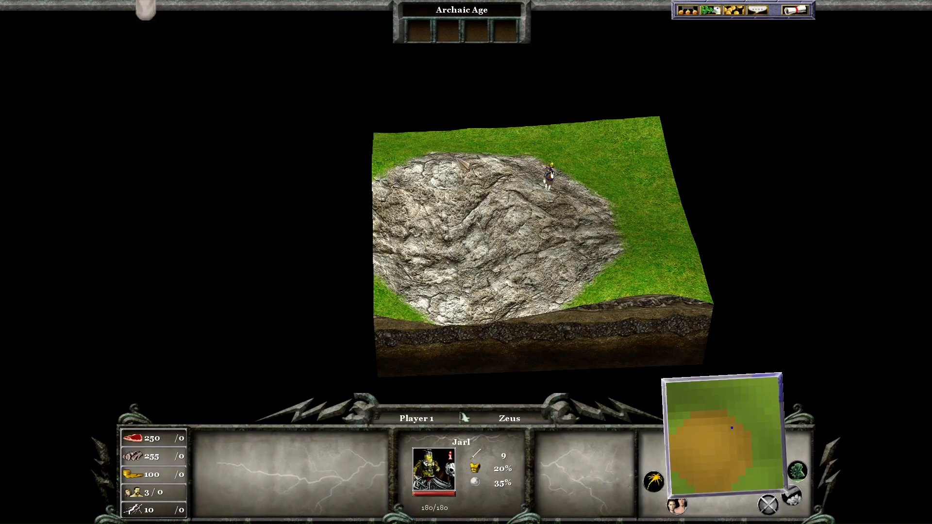
right_click(649, 208)
right_click(430, 254)
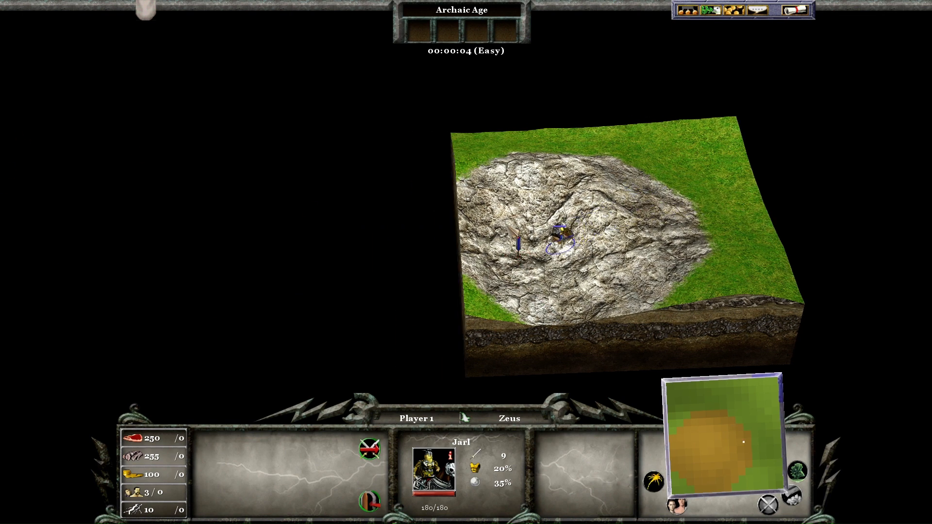
right_click(537, 164)
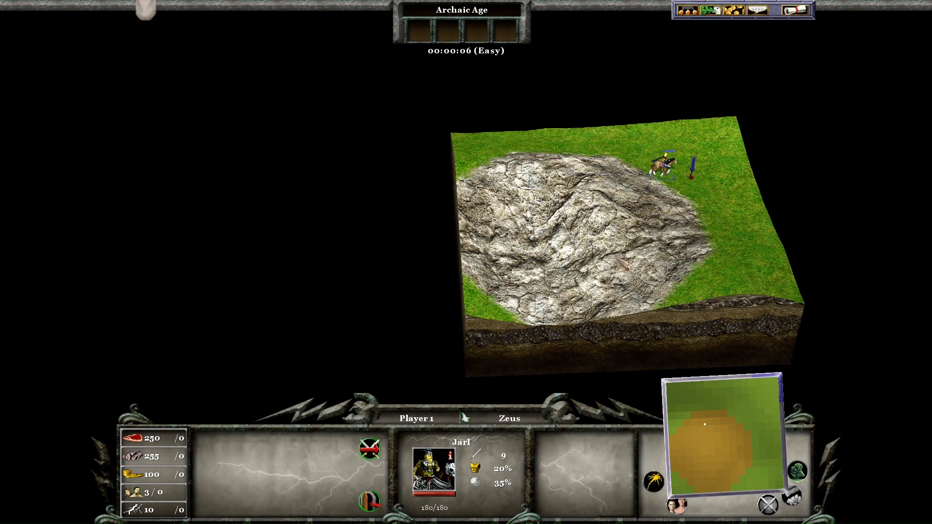
right_click(603, 261)
key("Escape")
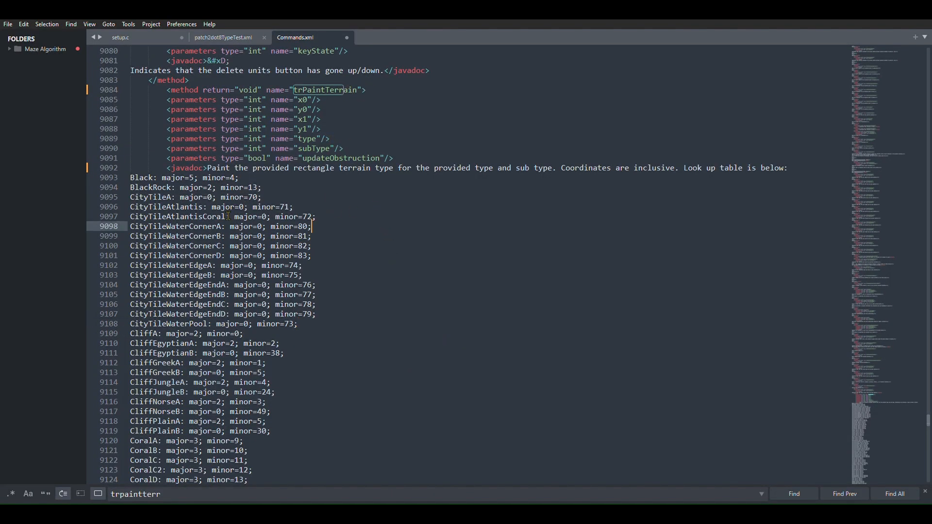
- Switch to Commands.xml in the text editor and examine the trPaintTerrain parameters and the lookup table of major and minor terrain values
scroll(195, 218, "down", 20)
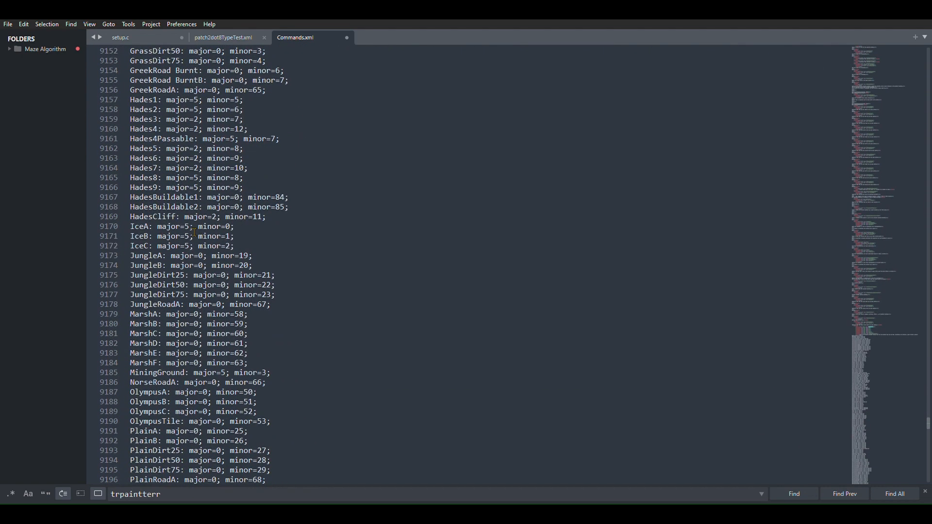
left_click(204, 303)
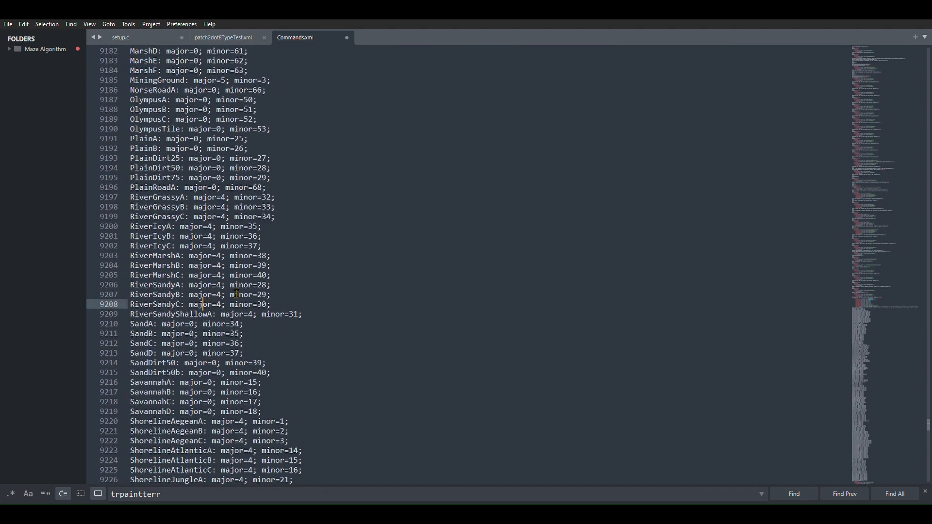
scroll(221, 269, "up", 20)
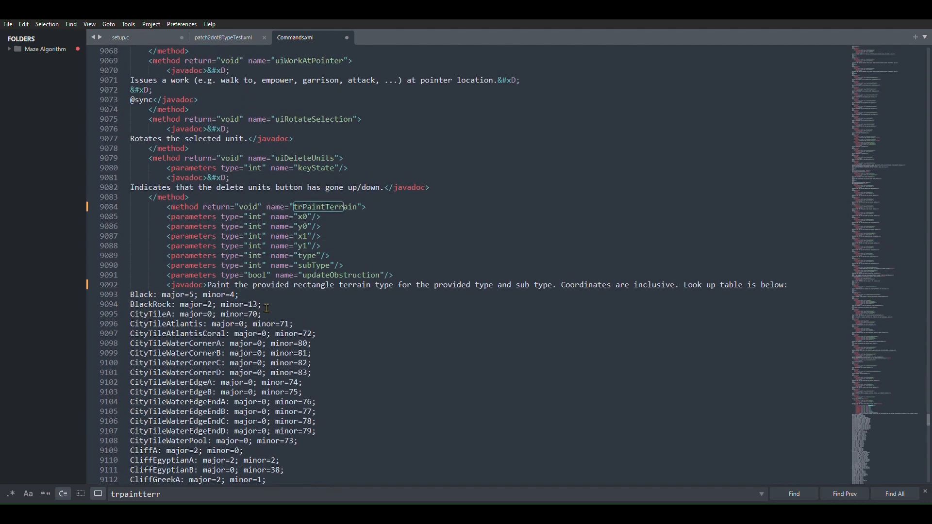
scroll(276, 298, "down", 12)
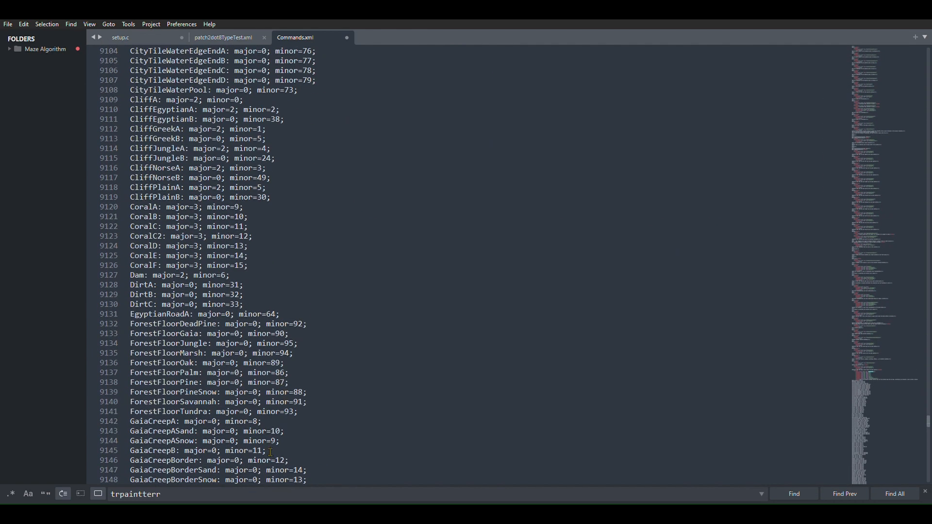
double_click(192, 431)
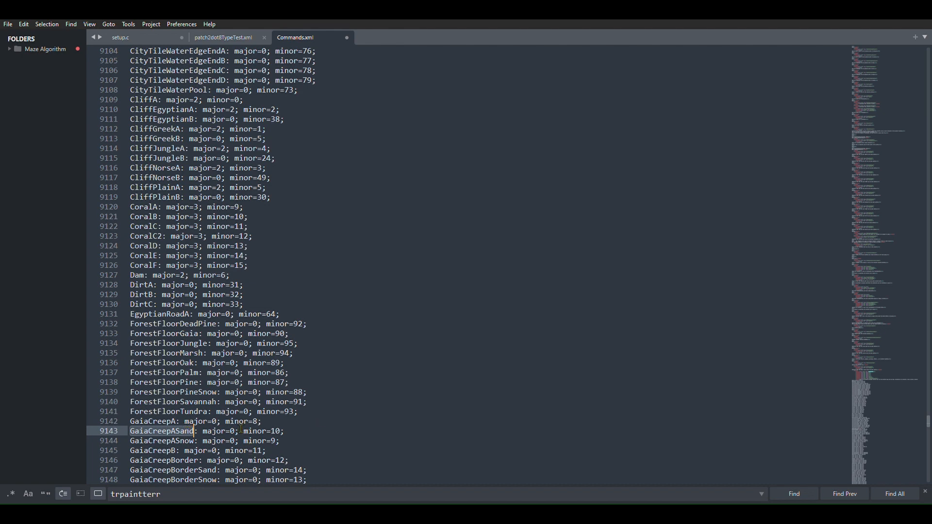
left_click(240, 429)
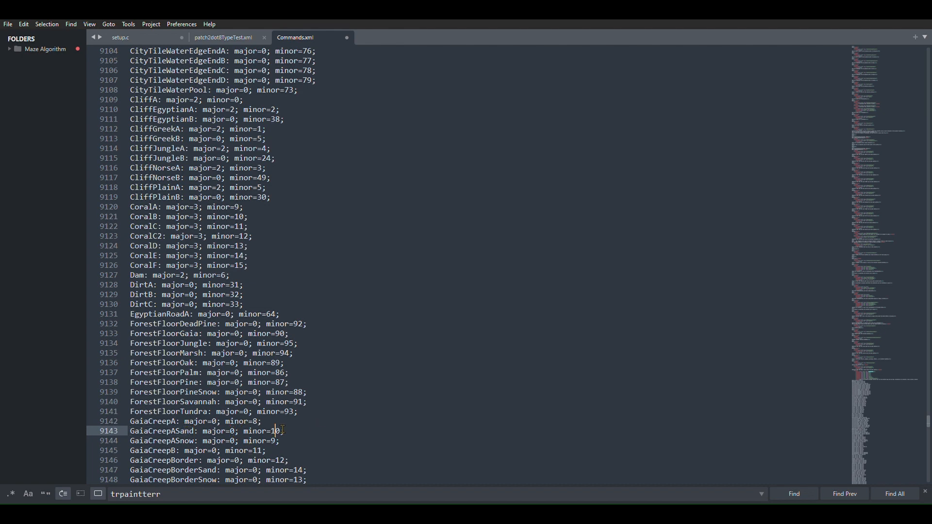
scroll(282, 430, "up", 16)
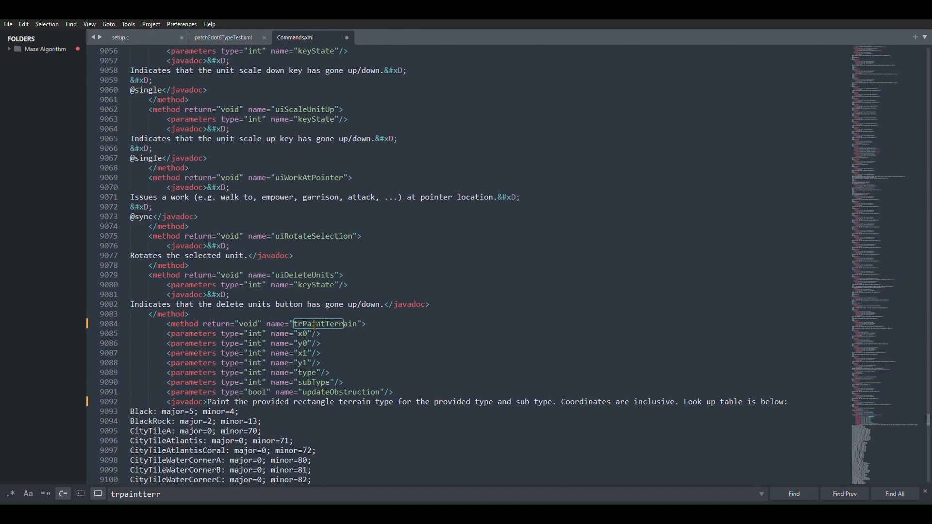
left_click(307, 373)
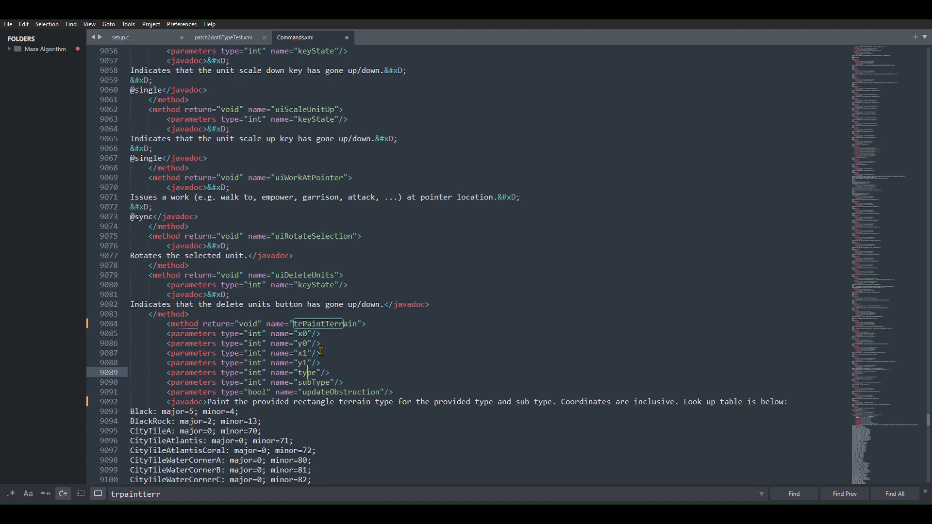
- Write trPaintTerrain(x,y,x,y,5,4,false); on a new line below the updateObstruction parameter in Commands.xml
double_click(353, 325)
key("ctrl+c")
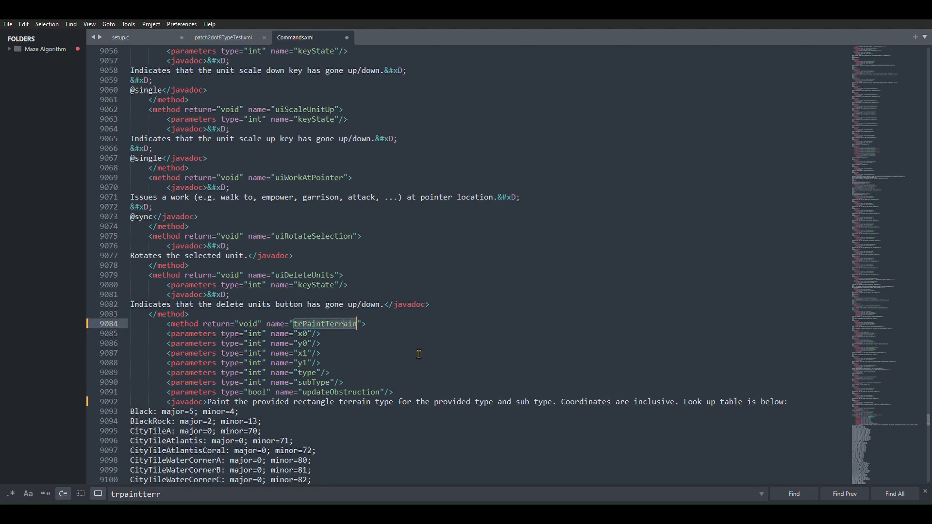
left_click(411, 391)
scroll(413, 368, "down", 4)
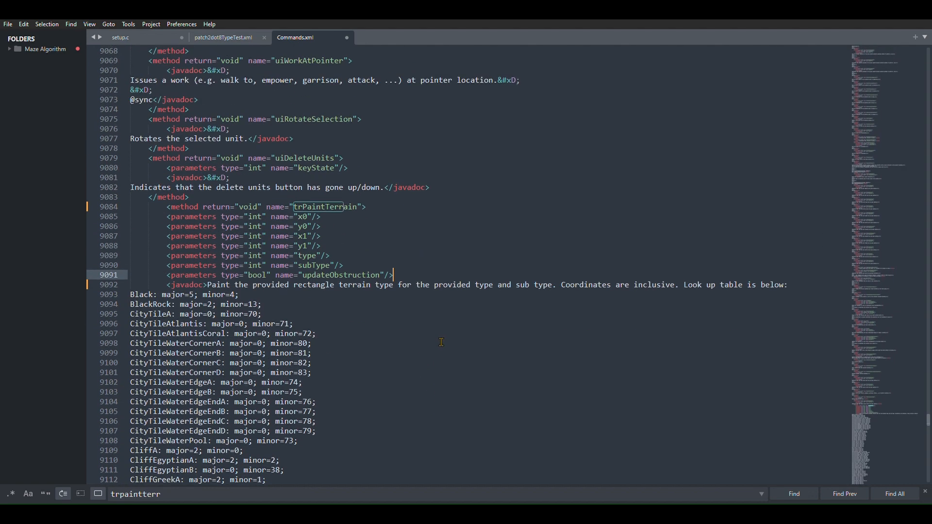
key("Return")
key("ctrl+v")
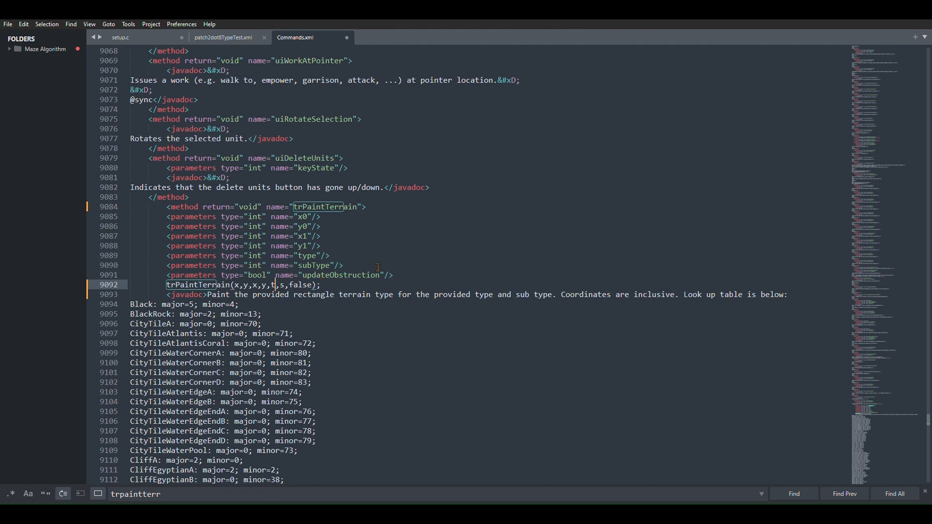
key("BackSpace")
type("5")
- Copy the trPaintTerrain call into the scenario editor as the code of an XS User Code effect in the Terrain trigger
left_click(240, 284)
left_click_drag(334, 284, 174, 284)
key("ctrl+c")
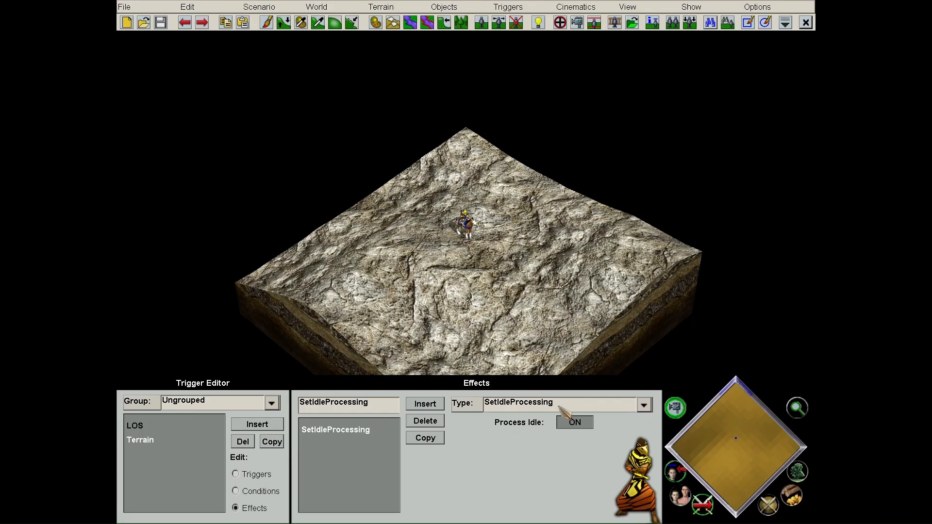
left_click(564, 410)
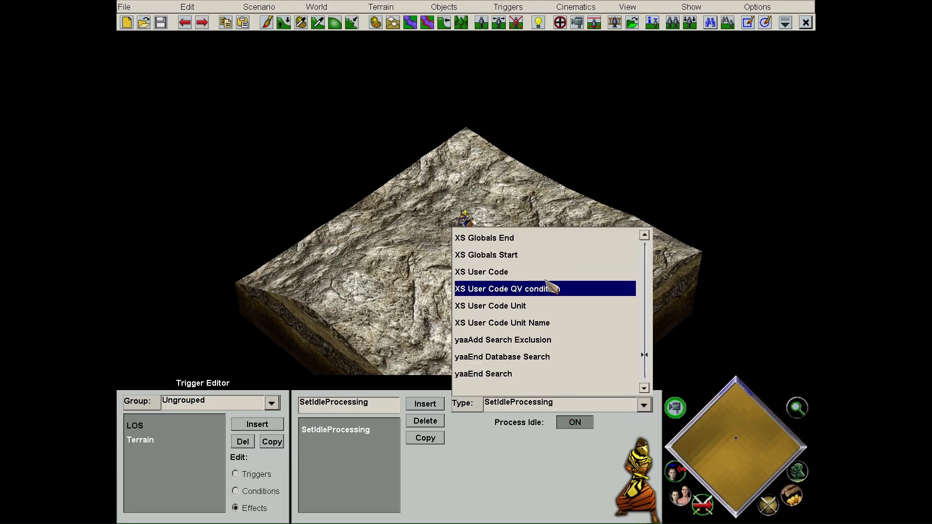
scroll(577, 297, "down", 10)
left_click(517, 272)
left_click(531, 423)
key("ctrl+v")
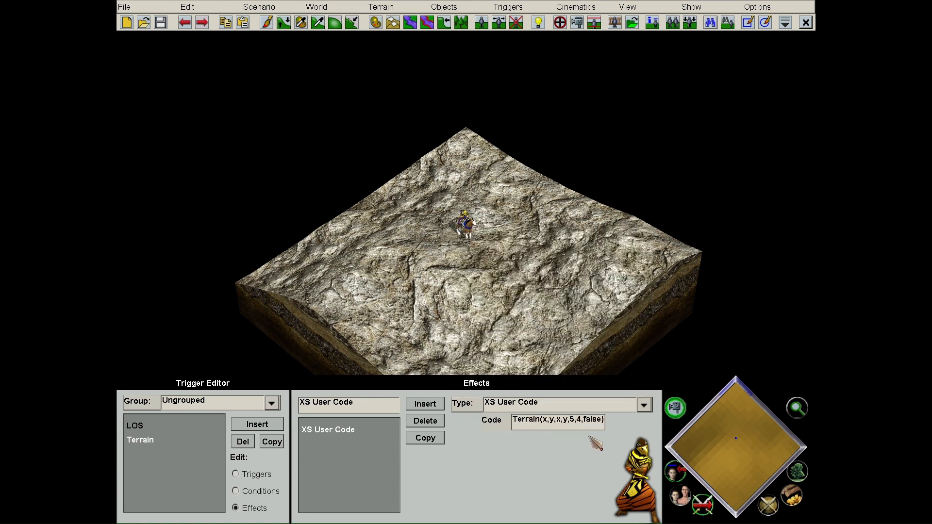
- Replace the coordinates in the trPaintTerrain code with 0,0 as the start and 6,6 as the end
left_click_drag(568, 420, 547, 420)
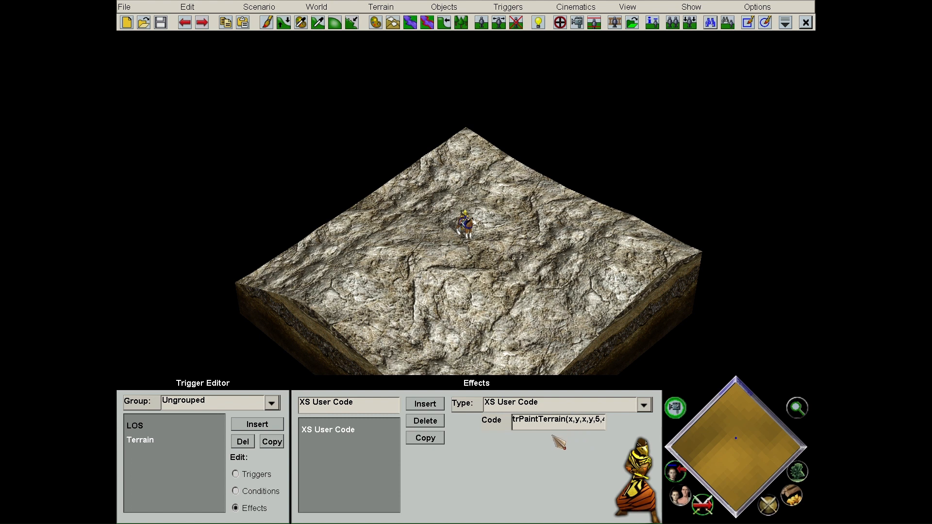
key("Delete")
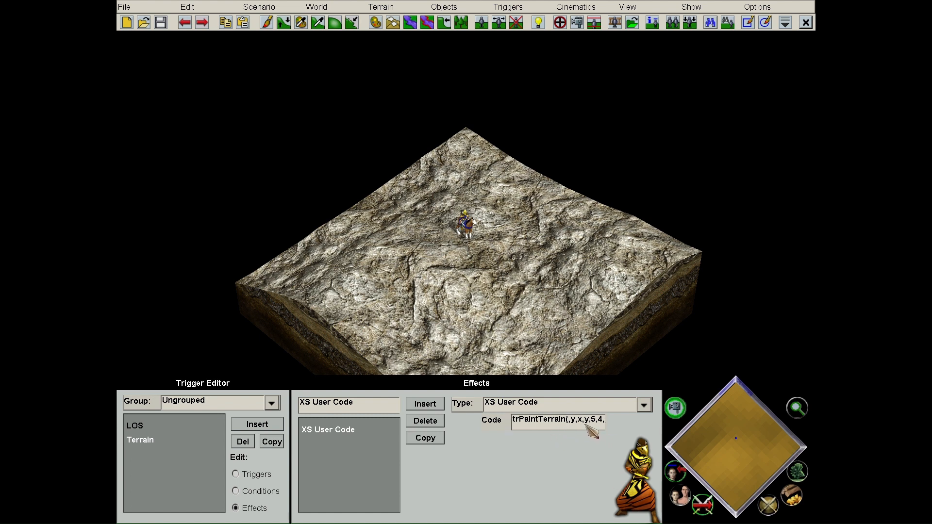
type("0,0")
left_click_drag(582, 421, 587, 421)
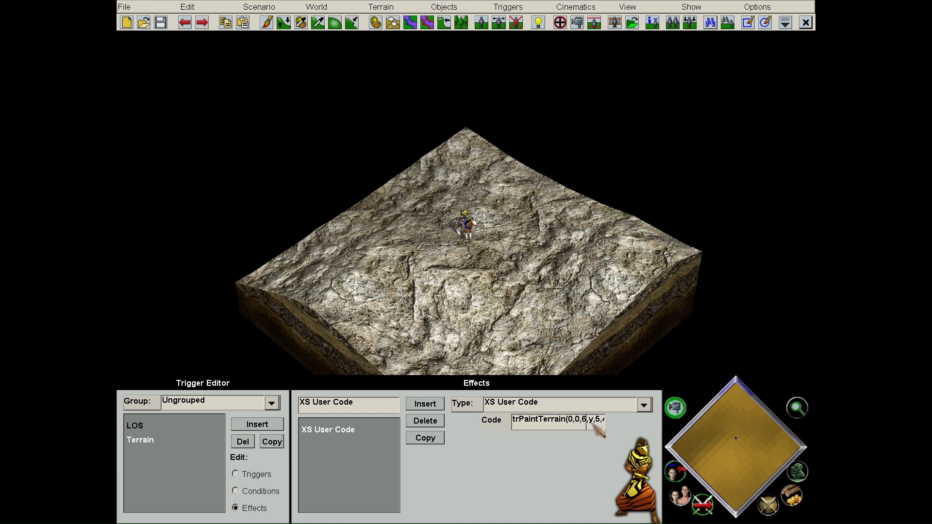
- Playtest the scenario with the trPaintTerrain code, order the Jarl towards the black area, and exit the playtest
left_click(258, 7)
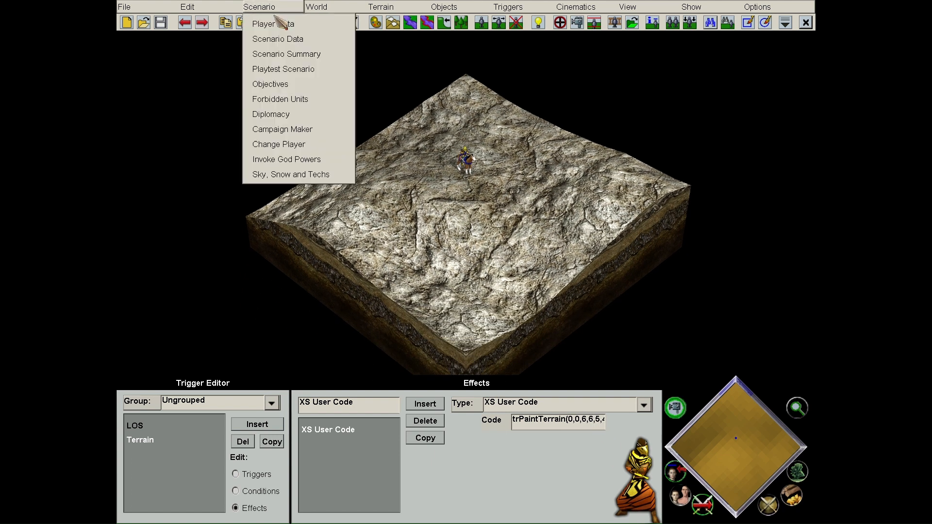
left_click(276, 21)
left_click(445, 238)
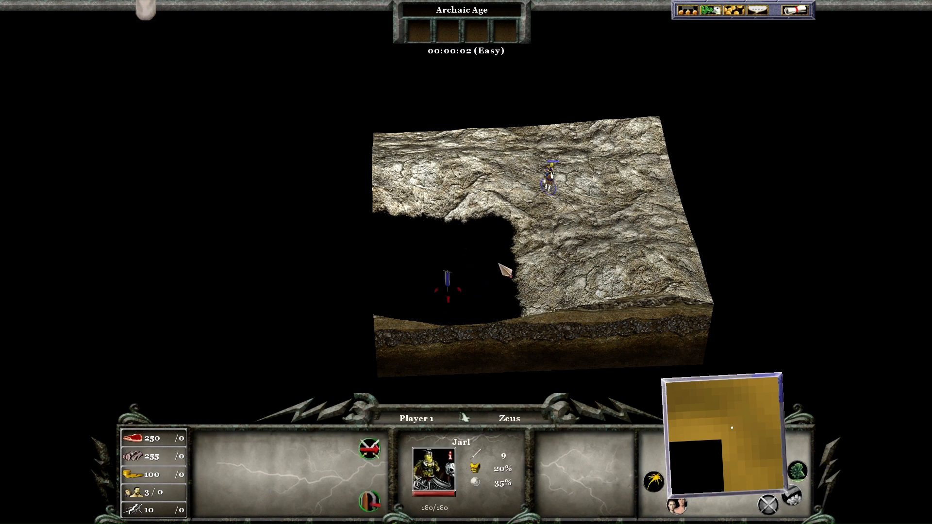
left_click(796, 12)
left_click(500, 214)
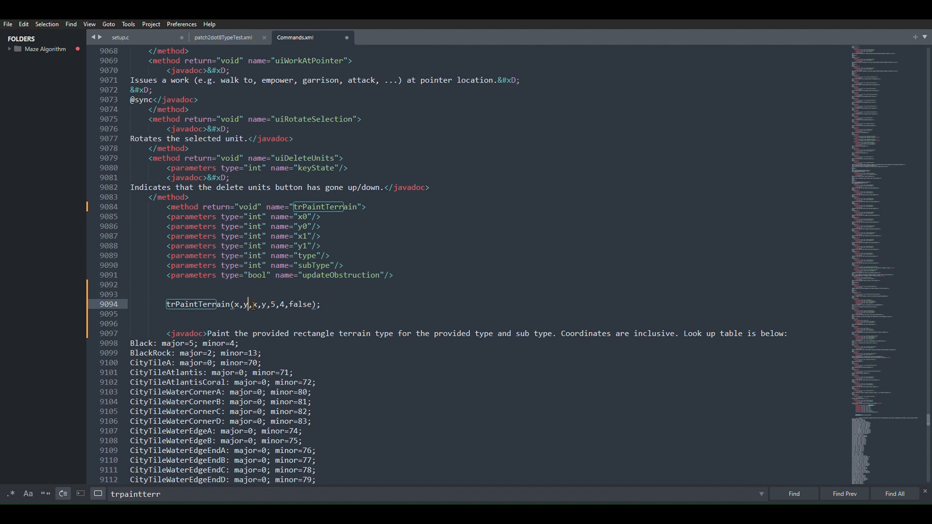
left_click(263, 306)
left_click(347, 304)
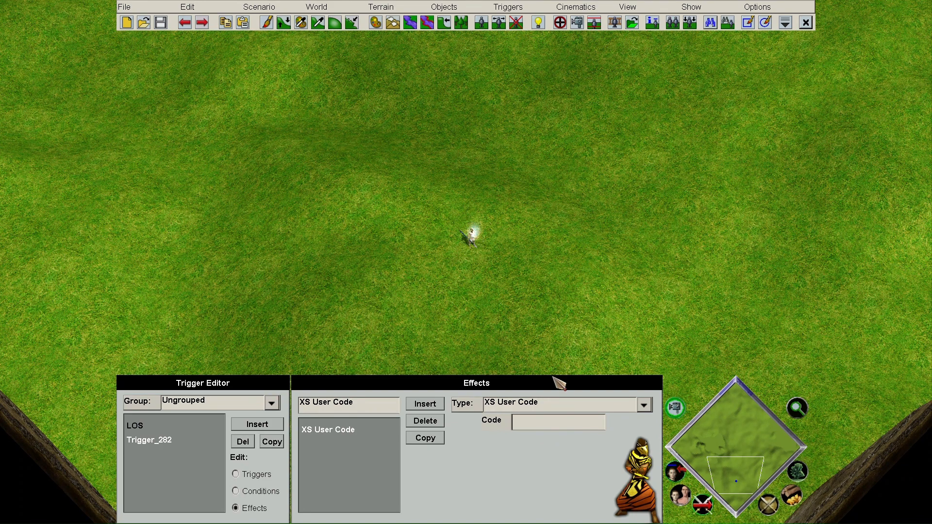
- Enter trPaintTerrain(x,z,x,z,5,4,false); as the code of the XS User Code effect in Trigger_282
type("PaintT")
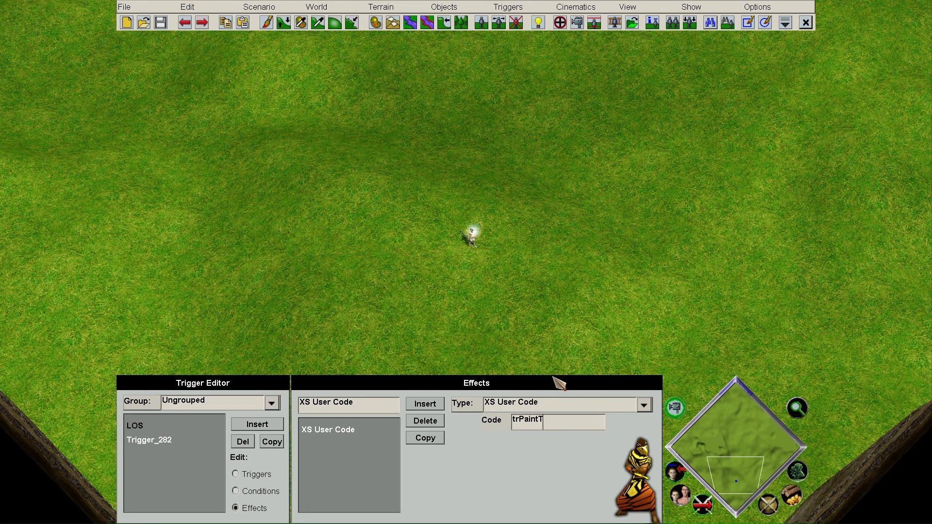
type("errain(x,")
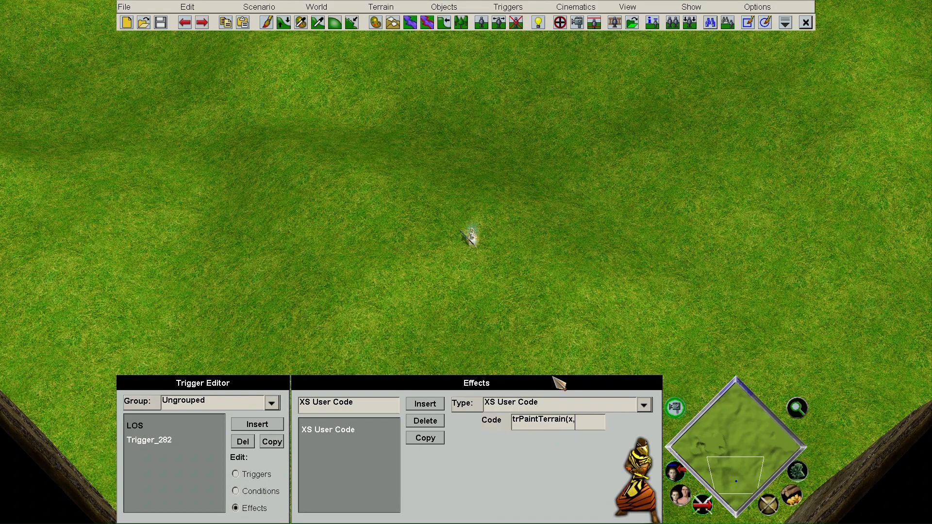
type("z,x,z,5,4,false)")
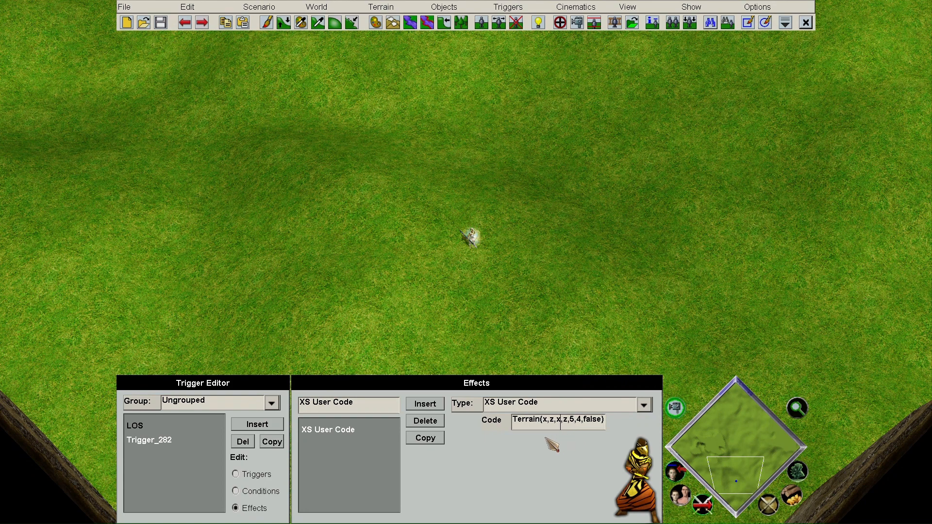
type(";")
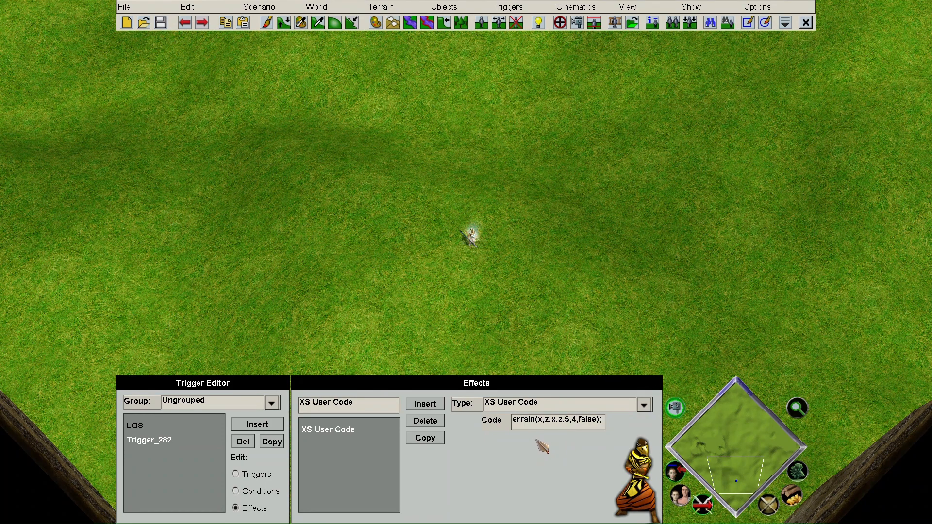
left_click(555, 422)
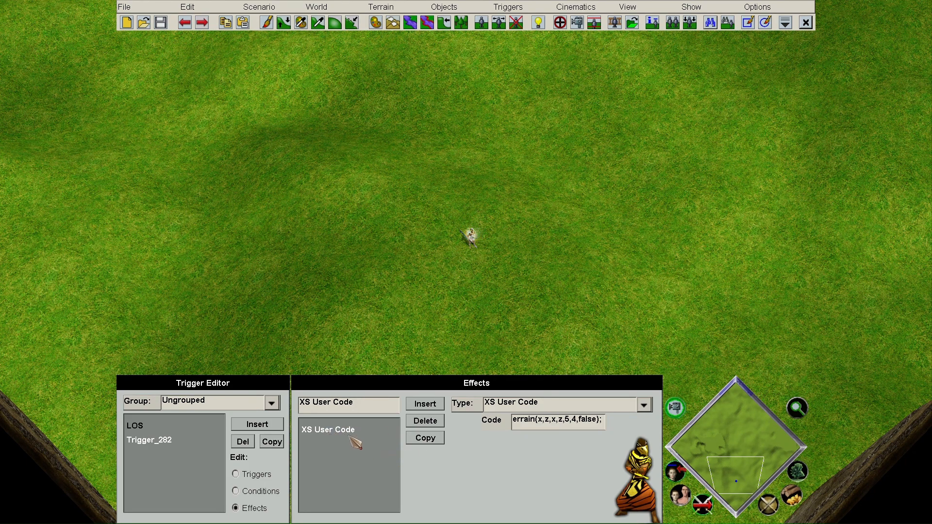
- Duplicate the XS User Code effect and replace the first one's code with vector pos = kbGetBlockPosition(""+0);
left_click(426, 439)
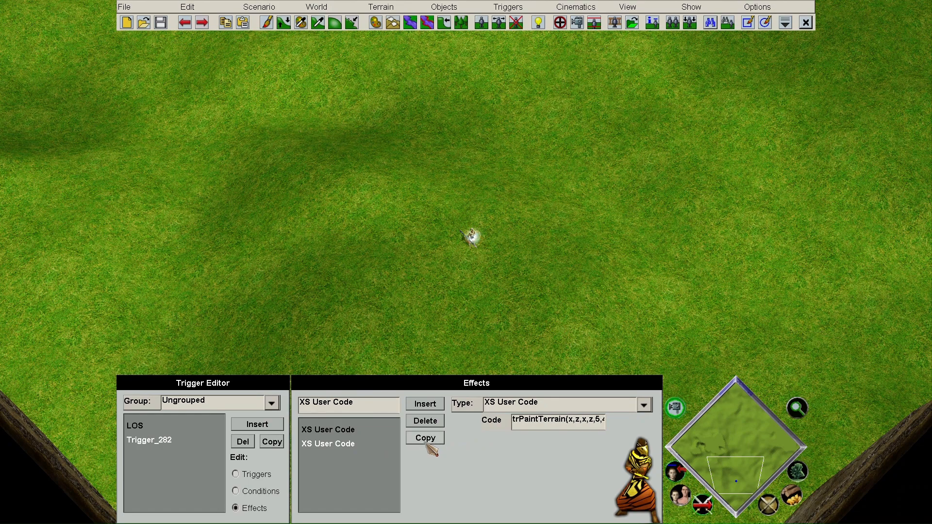
left_click(544, 420)
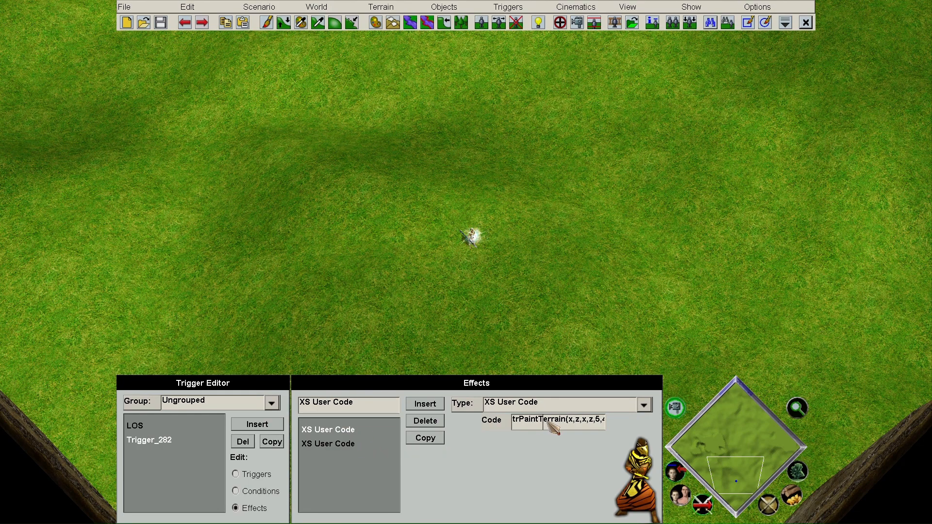
key("ctrl+a")
type("vector p")
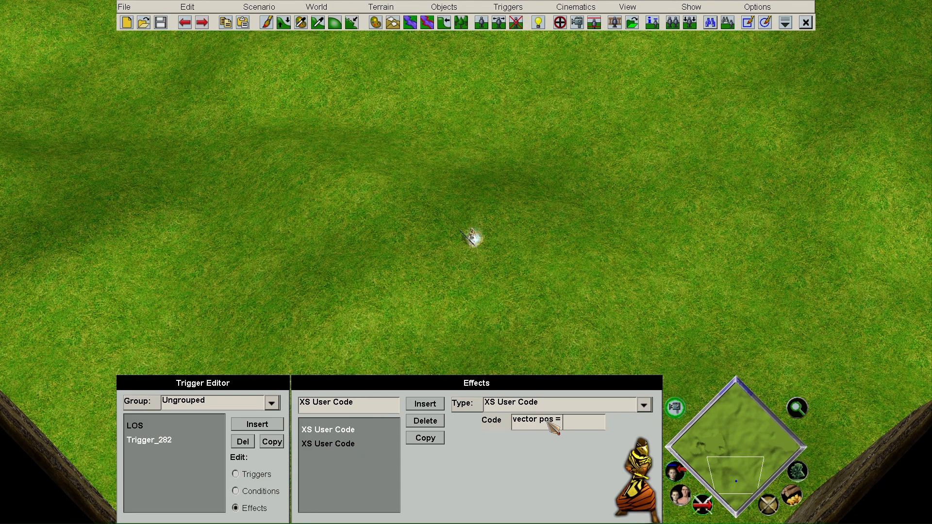
type("os = kbGetB")
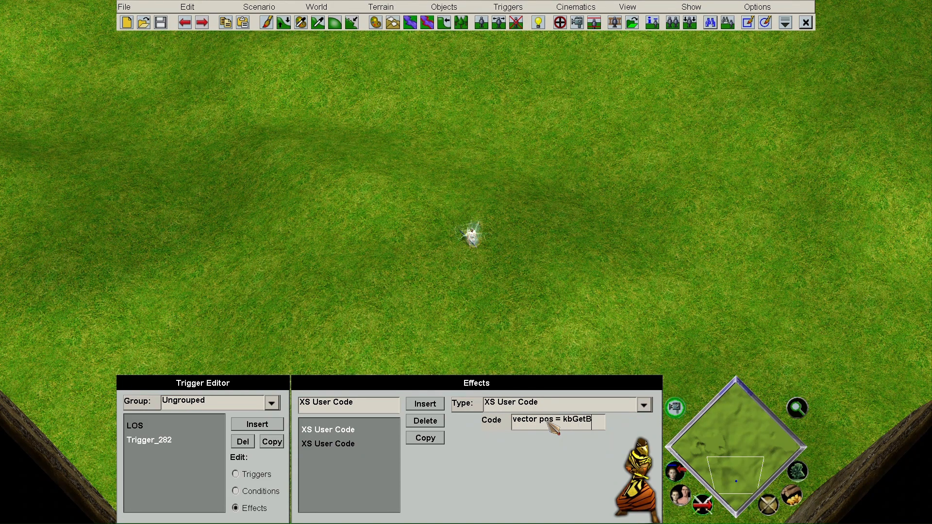
type("lockPosi")
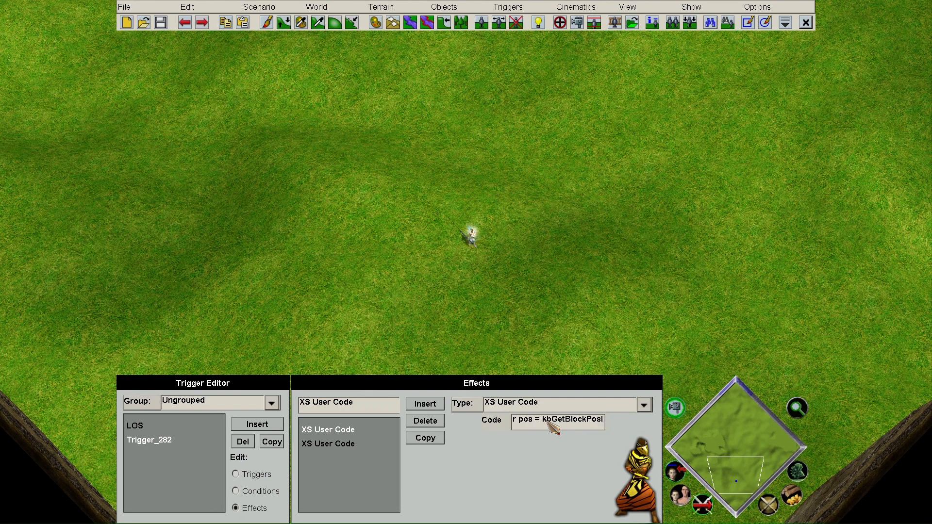
type("tion(\"")
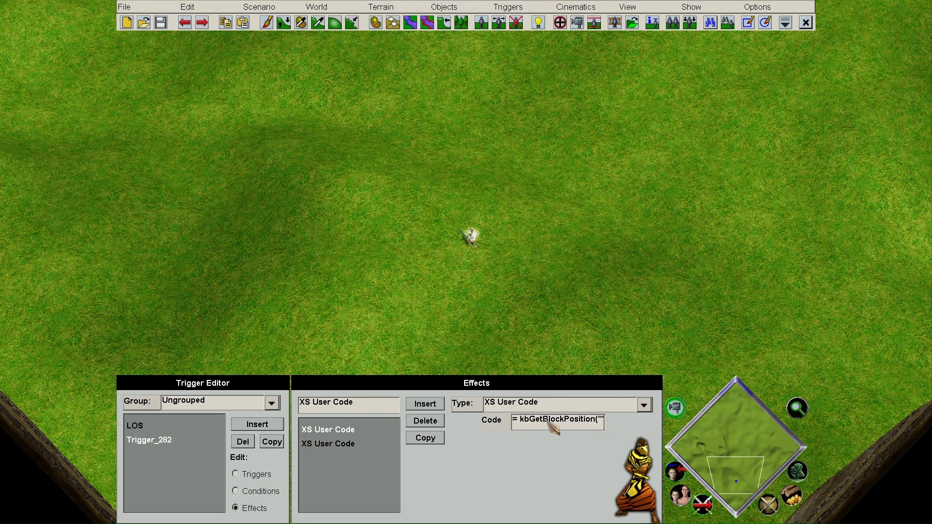
type("+0);")
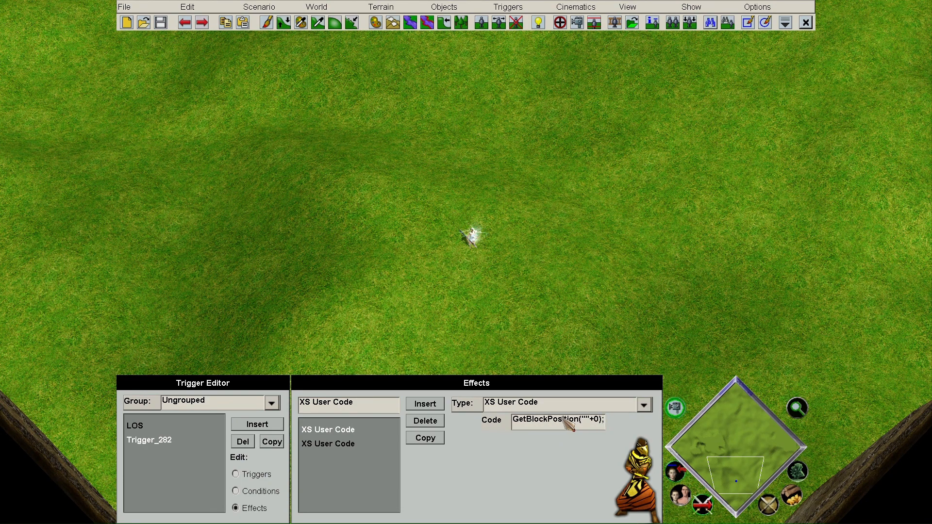
key("Return")
- In the second effect's trPaintTerrain code, replace the first x with xsVectorGetX(pos) and copy that expression
left_click(355, 447)
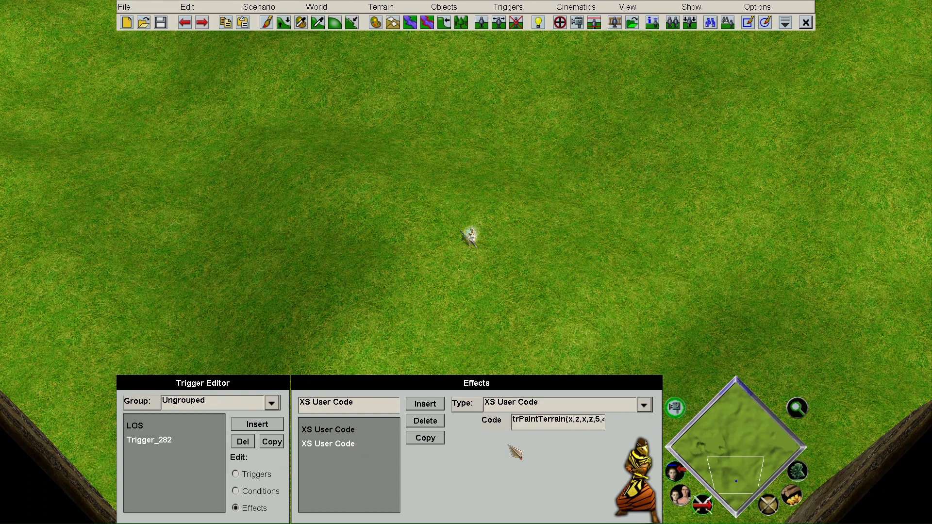
left_click(574, 420)
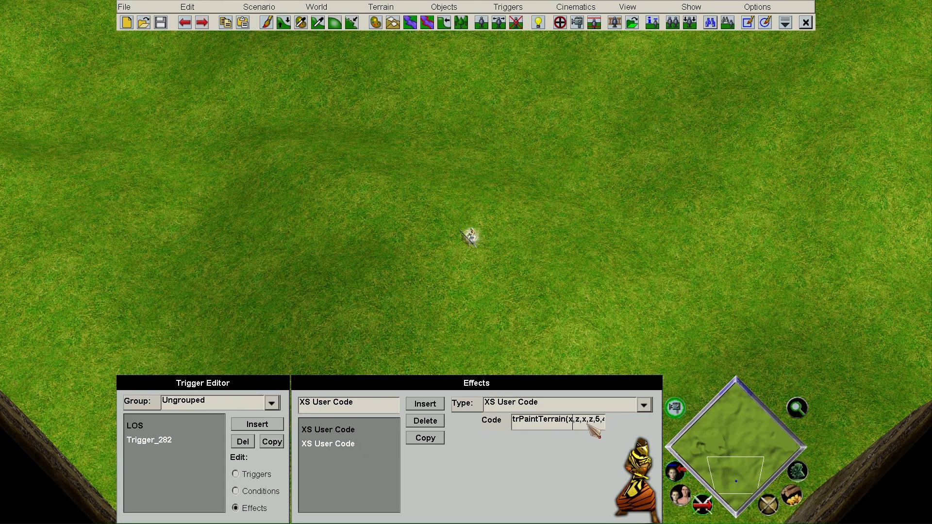
type("sVectorGet")
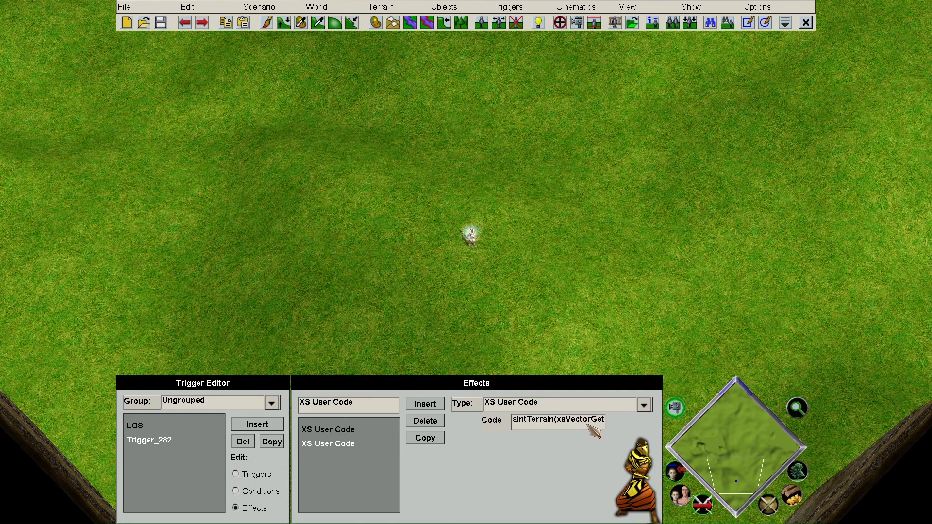
type("X(pos),")
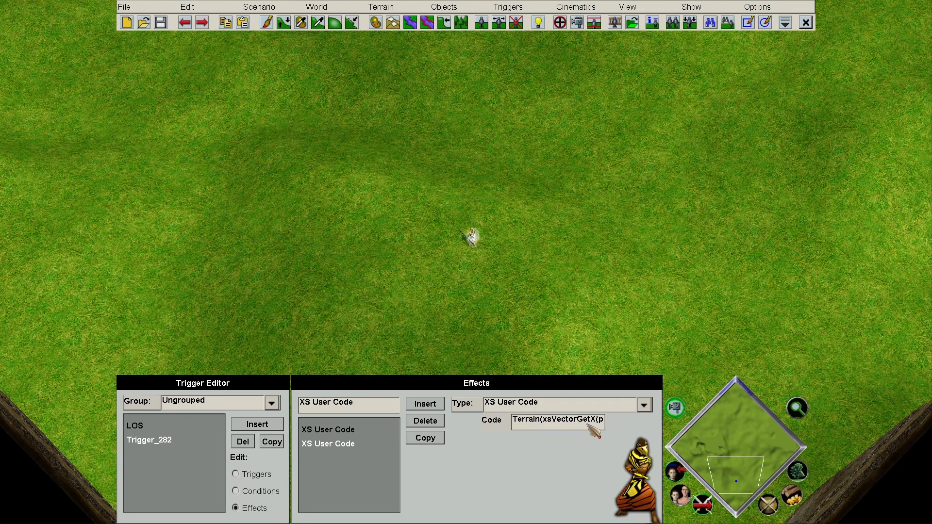
key("shift+Left")
key("shift+Left")
key("shift+Left")
key("shift+Left")
key("shift+Left")
key("shift+Left")
key("shift+Left")
key("shift+Left")
key("shift+Left")
key("shift+Left")
key("shift+Left")
key("shift+Left")
key("shift+Left")
key("shift+Left")
key("shift+Left")
key("shift+Left")
key("shift+Left")
key("shift+Left")
key("shift+Left")
key("ctrl+c")
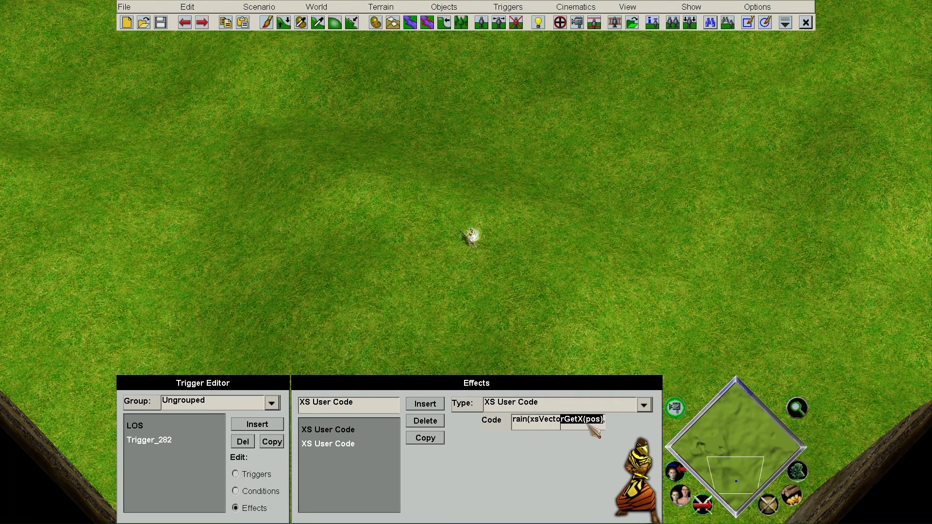
- Replace the second x in the trPaintTerrain code with the copied xsVectorGetX(pos) expression
key("Right")
key("Right")
key("Right")
key("Right")
key("Right")
key("Right")
key("Right")
key("Right")
key("Right")
key("Right")
key("Right")
key("Right")
key("Right")
key("Right")
key("Right")
key("Right")
key("Right")
key("Right")
key("Right")
key("Right")
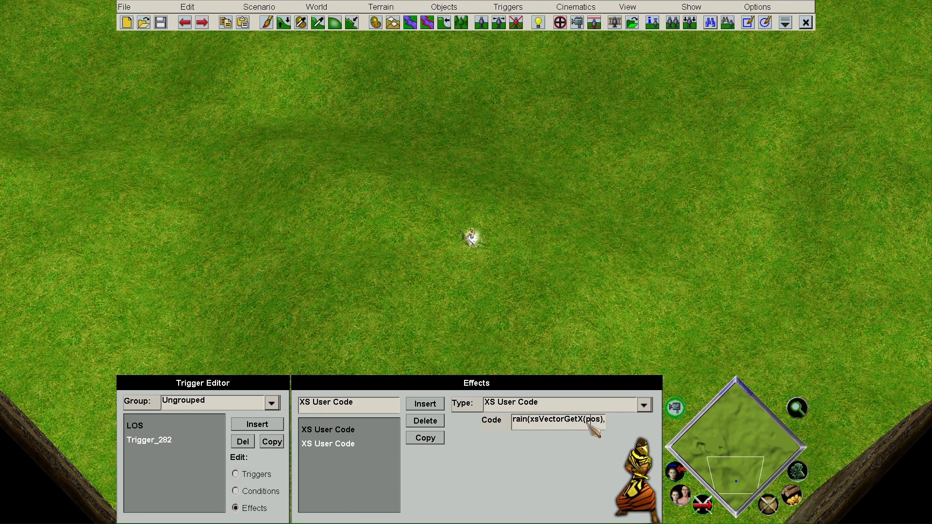
left_click(568, 419)
key("BackSpace")
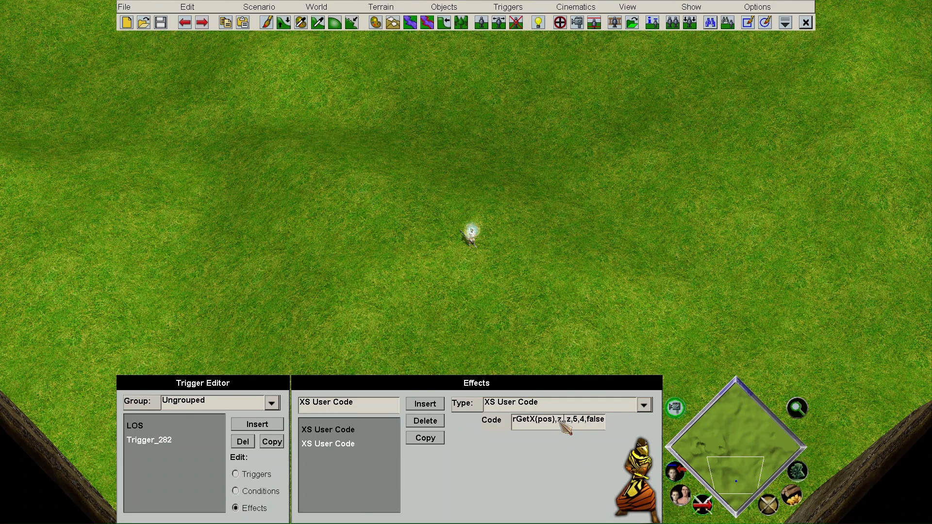
key("ctrl+v")
- Replace the first z in the trPaintTerrain code with the copied expression, changed to xsVectorGetZ(pos)
left_click(526, 420)
key("BackSpace")
key("ctrl+v")
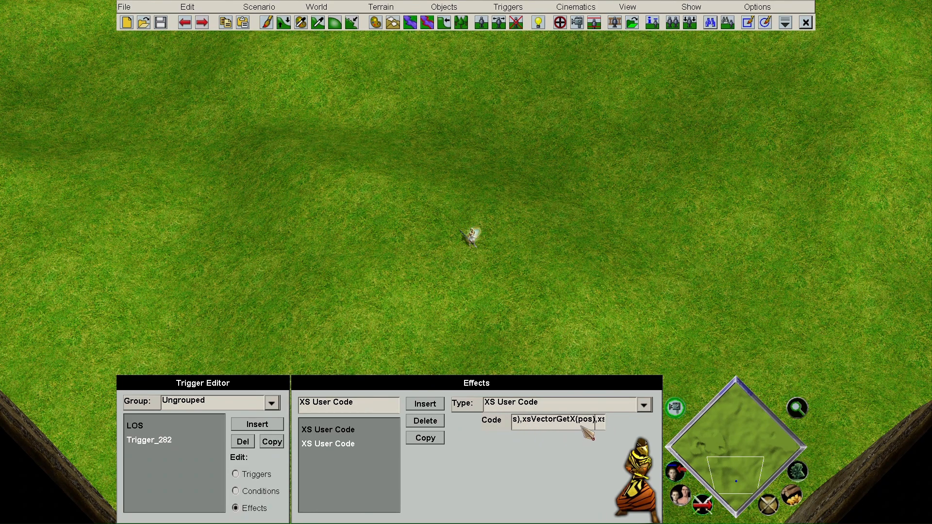
left_click(573, 425)
key("BackSpace")
type("Z")
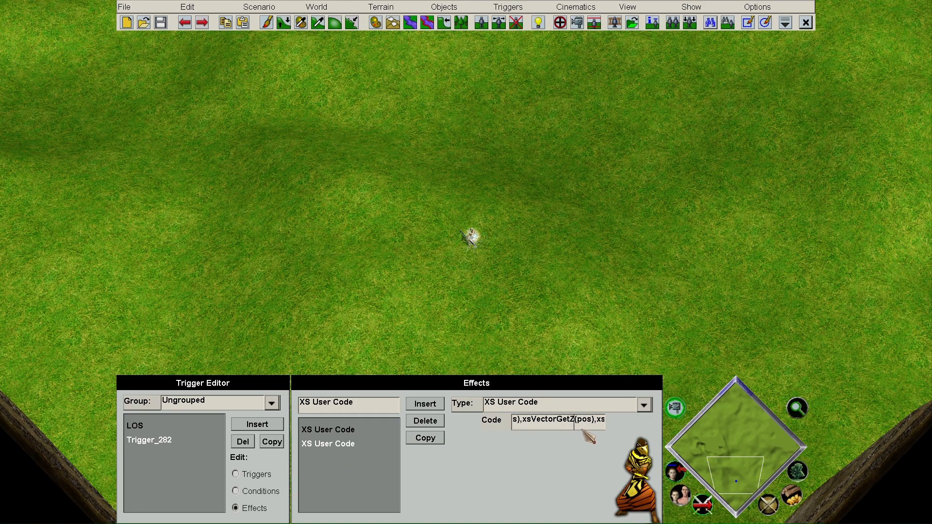
- Replace the remaining z in the trPaintTerrain code with xsVectorGetZ(pos)
key("Right")
key("Right")
key("Right")
key("Right")
key("Right")
key("Right")
key("Right")
key("Right")
key("Right")
key("Right")
key("Right")
key("Right")
key("Right")
key("Right")
key("Right")
key("Right")
key("Right")
key("Right")
key("Right")
key("Right")
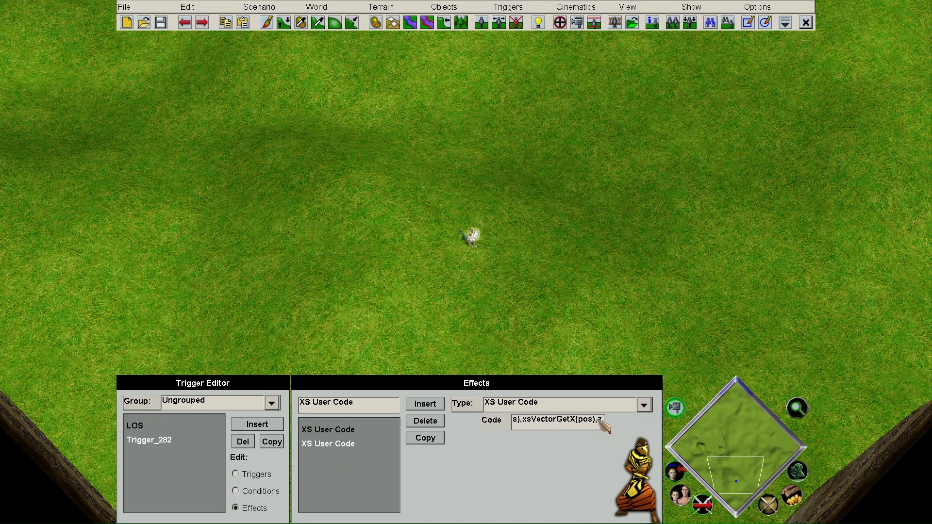
key("BackSpace")
key("BackSpace")
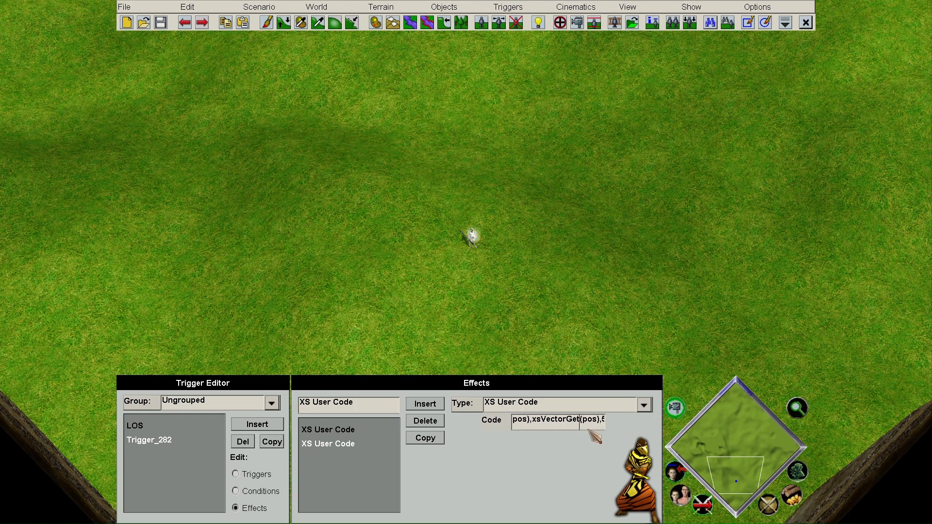
- Show the general settings of Trigger_282 and start a playtest of the scenario as player 1
left_click(268, 478)
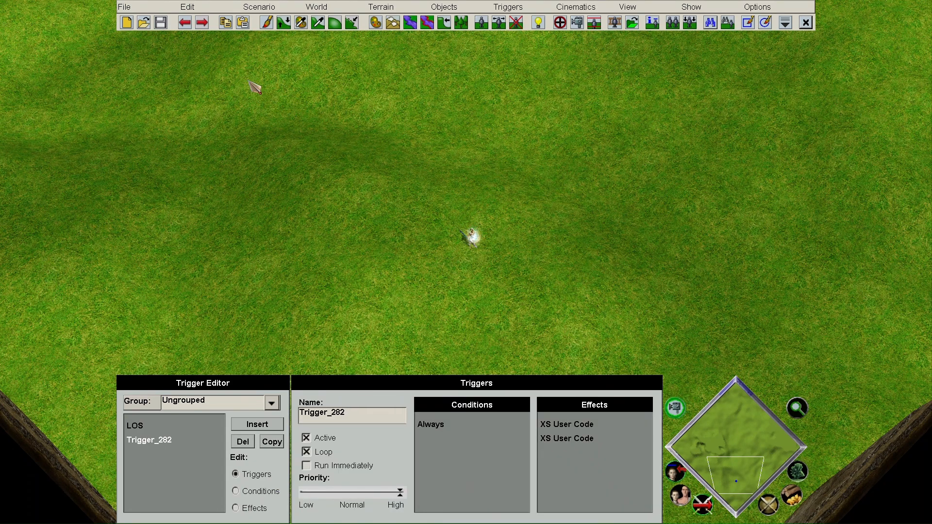
left_click(259, 7)
left_click(297, 66)
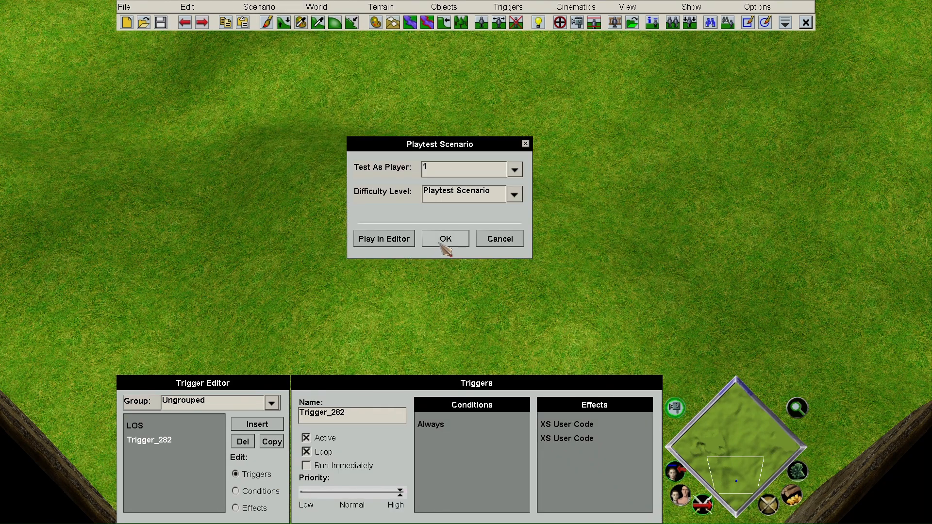
left_click(445, 238)
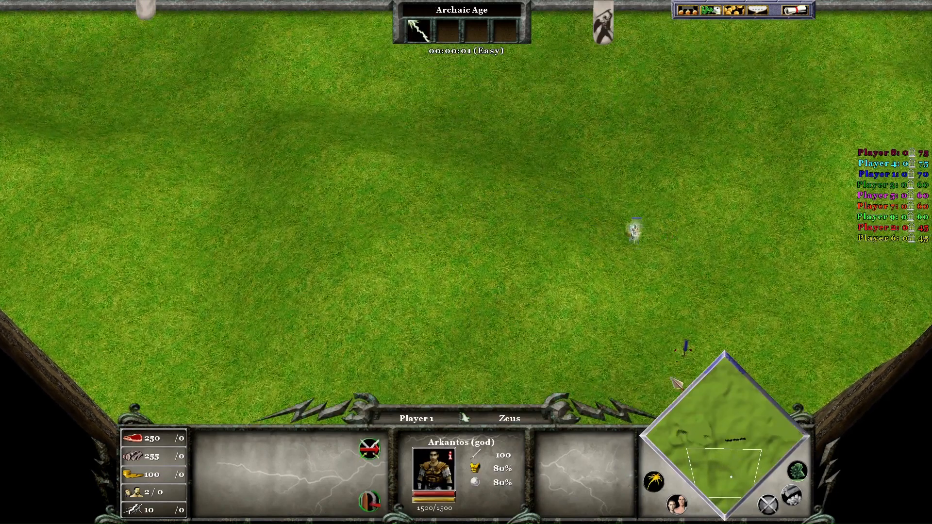
- Send Arkantos to several spots across the map to test the terrain painting under him, and quit the playtest
right_click(453, 345)
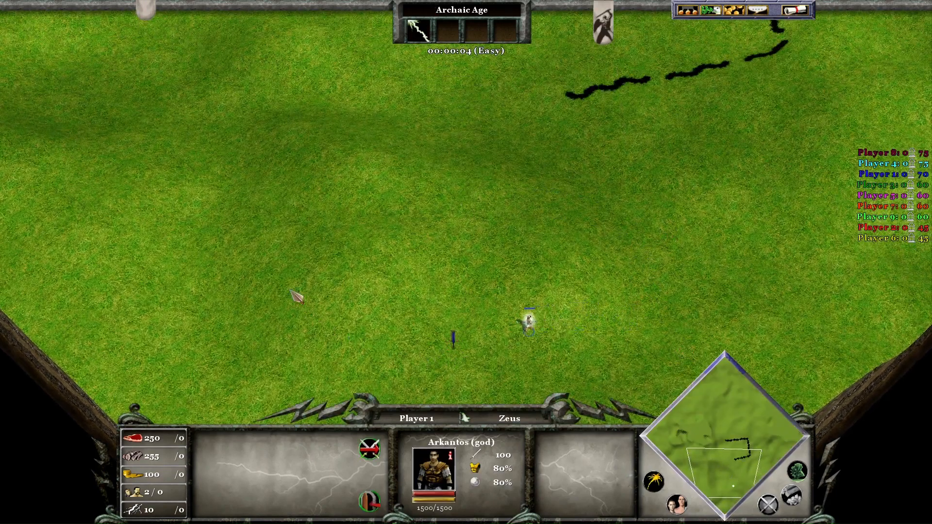
right_click(291, 262)
key("Up")
right_click(338, 245)
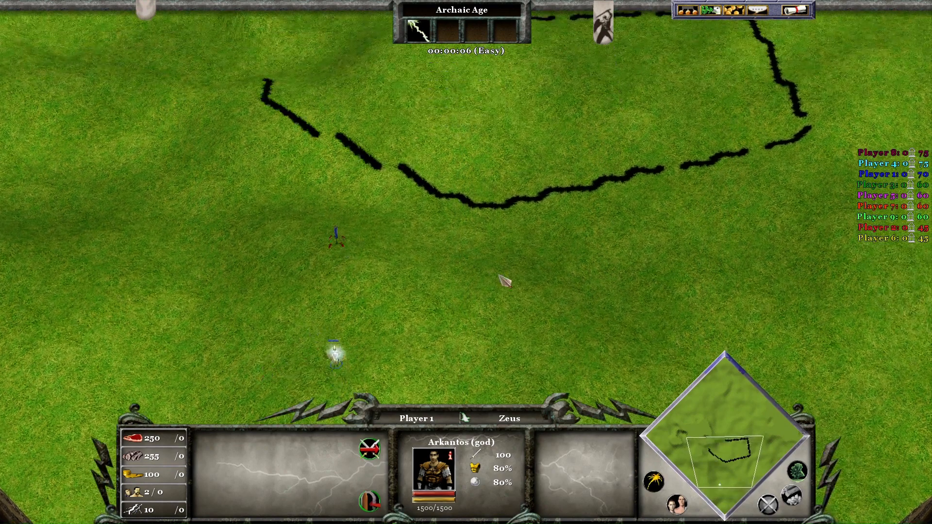
key("Up")
right_click(641, 311)
key("Down")
key("Up")
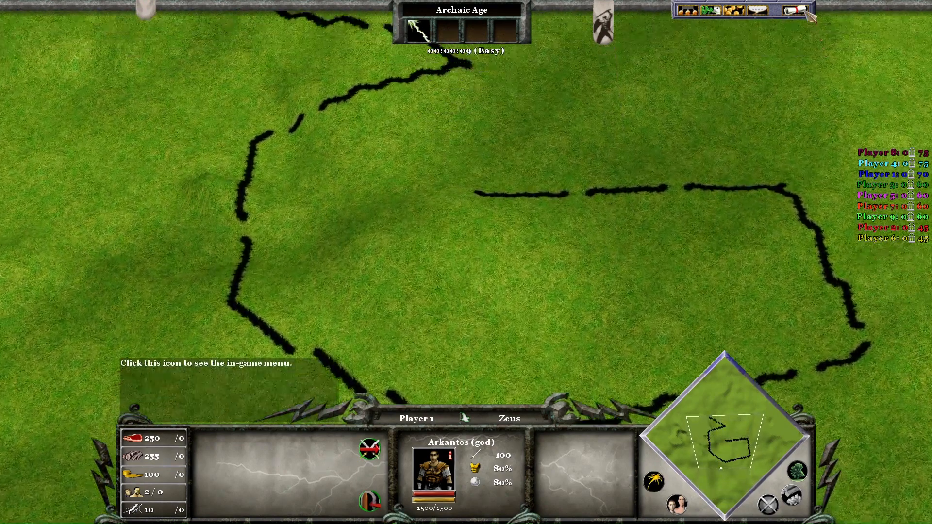
left_click(796, 10)
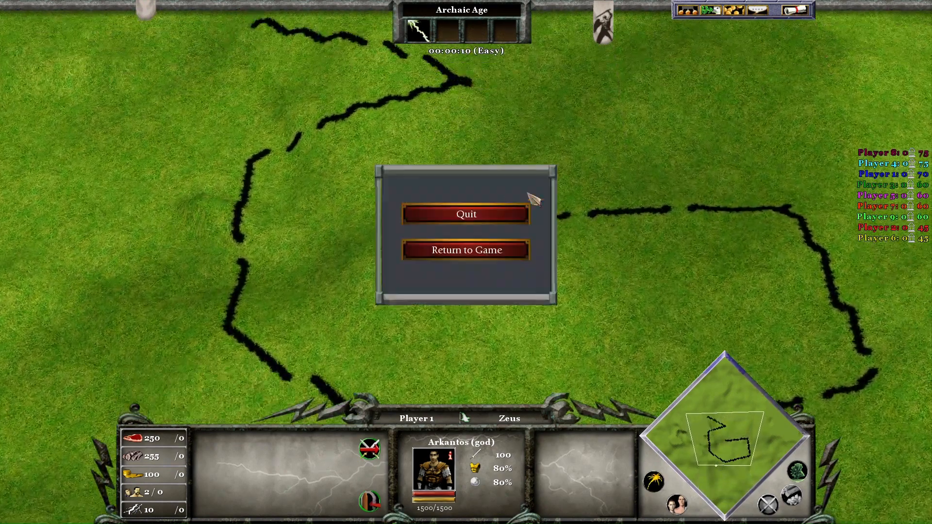
left_click(510, 213)
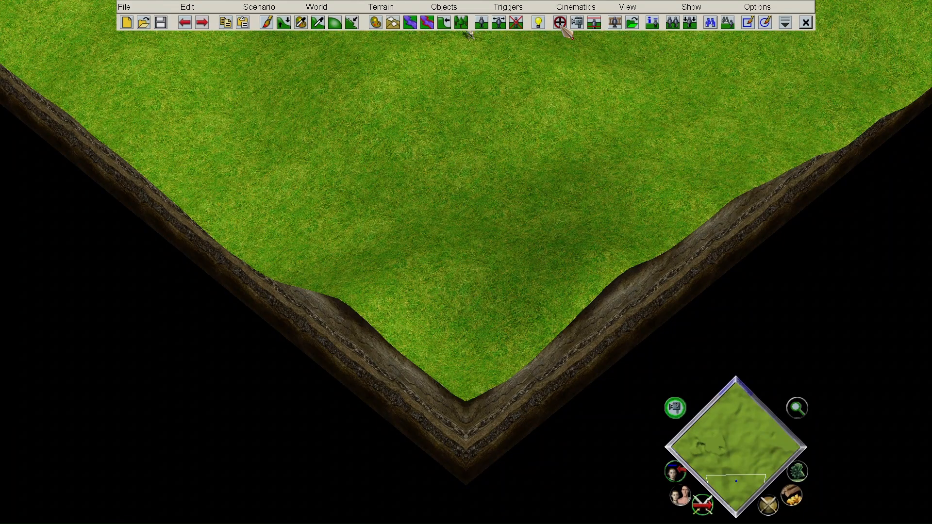
- Reopen the effects of Trigger_282 and review the code of both XS User Code effects, kbGetBlockPosition and trPaintTerrain
left_click(559, 22)
left_click(160, 440)
left_click(236, 508)
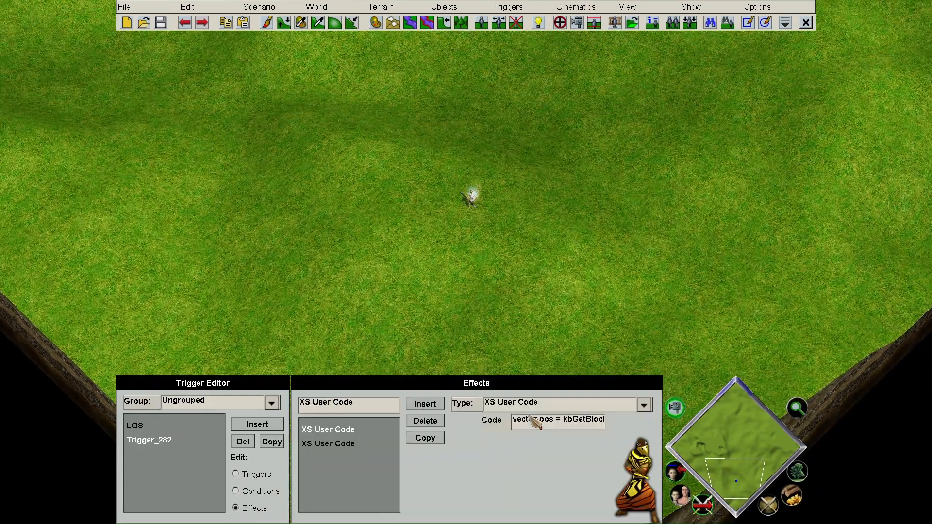
key("Right")
key("Right")
key("Right")
key("Right")
key("Right")
key("Right")
key("Right")
key("Right")
key("Right")
key("Right")
key("Right")
key("Right")
key("Right")
key("Right")
key("Right")
key("Right")
key("Right")
key("Right")
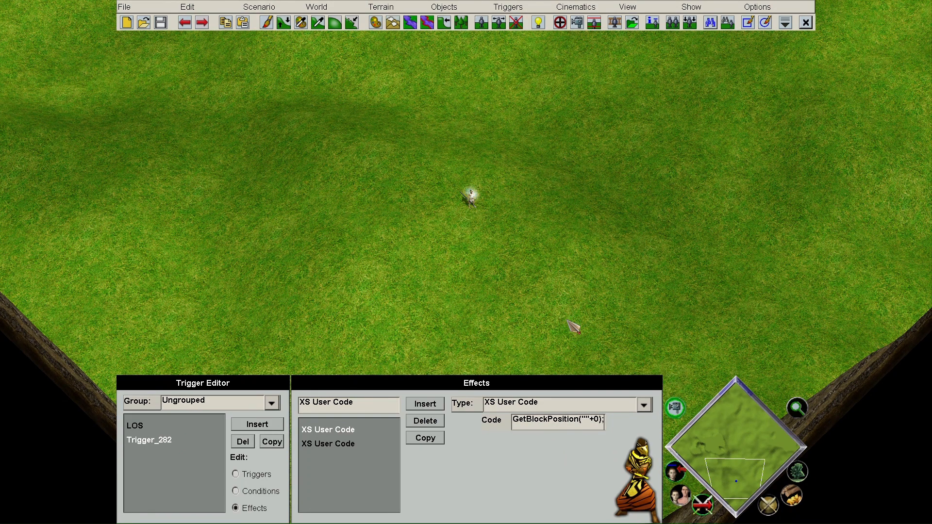
left_click(339, 443)
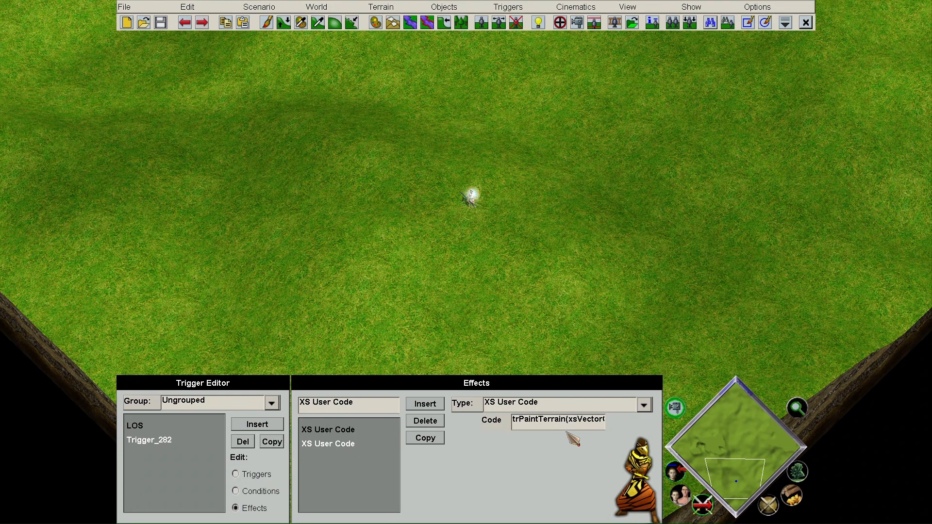
- Append /2 to the first xsVectorGetX(pos) and the first xsVectorGetZ(pos) in the trPaintTerrain code
key("Right")
key("Right")
key("Right")
key("Right")
key("Right")
key("Right")
key("Right")
key("Right")
key("Right")
key("Right")
key("Right")
key("Right")
key("Right")
key("Right")
key("Right")
key("Right")
key("Right")
key("Right")
key("Right")
key("Right")
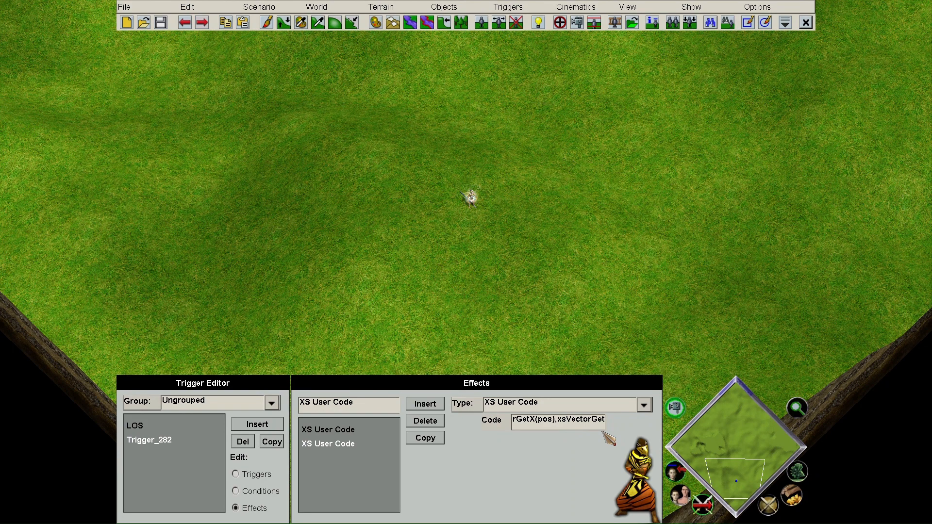
type("/2")
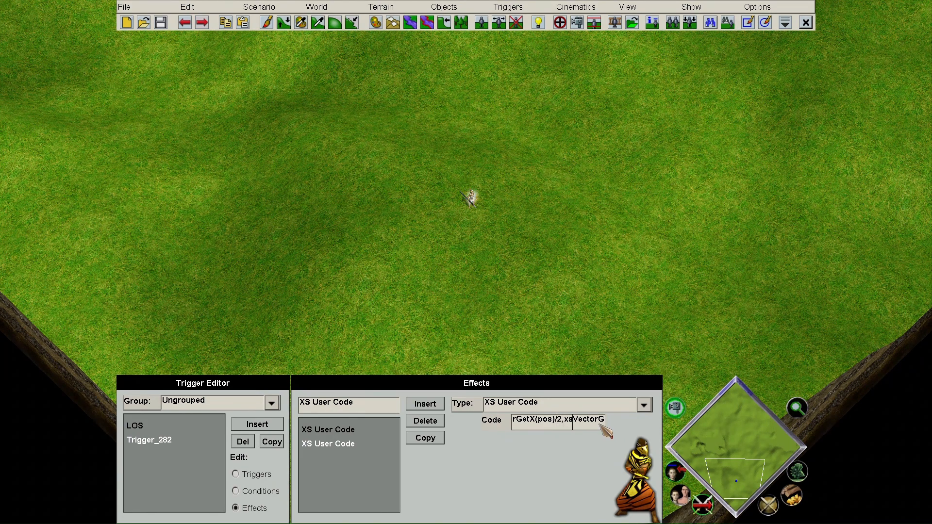
key("Right")
key("Right")
key("Right")
key("Right")
key("Right")
key("Right")
key("Right")
key("Right")
key("Right")
key("Right")
key("Right")
key("Right")
key("Right")
key("Right")
key("Right")
key("Right")
key("Right")
key("Right")
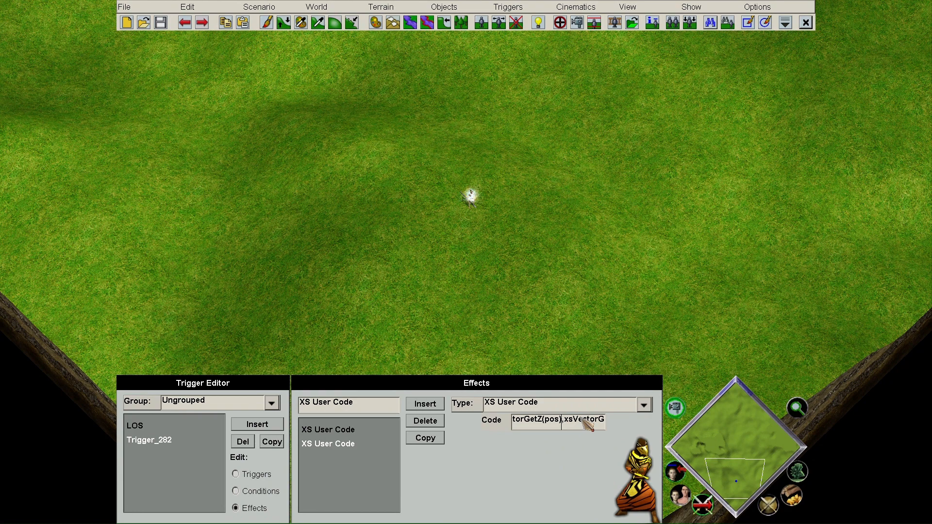
type("/2")
- Append /2 to the second xsVectorGetX(pos) and the second xsVectorGetZ(pos) in the trPaintTerrain code
key("Left")
key("Left")
key("Left")
key("Left")
key("Left")
key("Left")
key("Left")
key("Left")
key("Left")
key("Left")
key("Left")
key("Left")
key("Left")
key("Left")
key("Left")
key("Left")
key("Left")
key("Left")
key("Left")
key("Left")
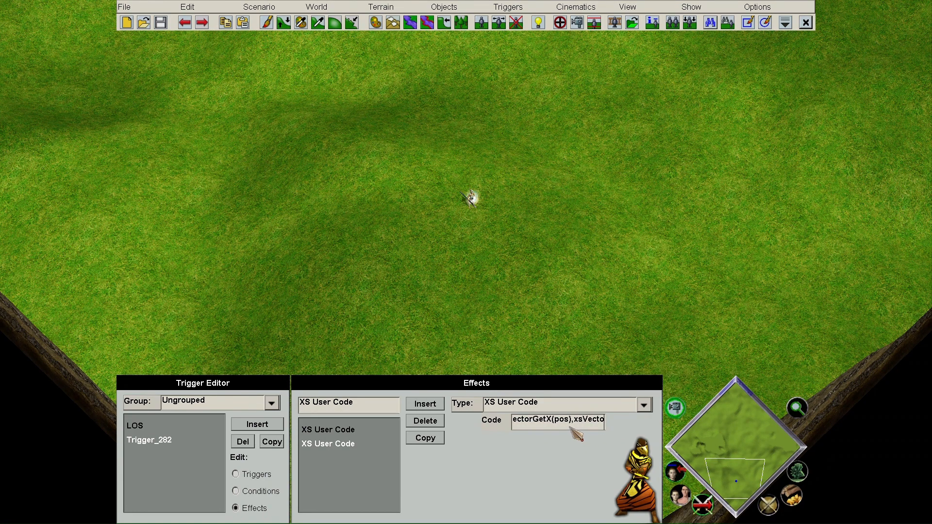
type("/2")
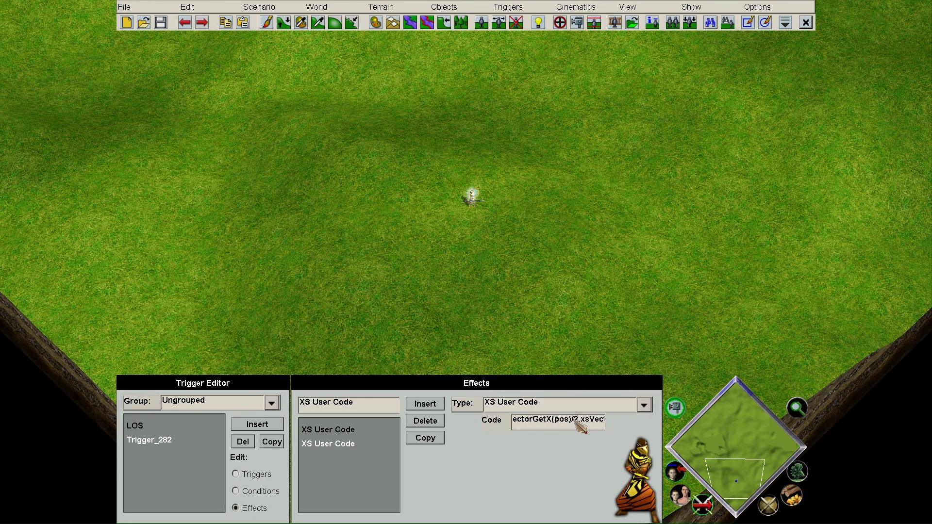
key("Right")
key("Right")
key("Right")
key("Right")
key("Right")
key("Right")
key("Right")
key("Right")
key("Right")
key("Right")
key("Right")
key("Right")
key("Right")
key("Right")
key("Right")
key("Right")
key("Right")
key("Right")
type("/")
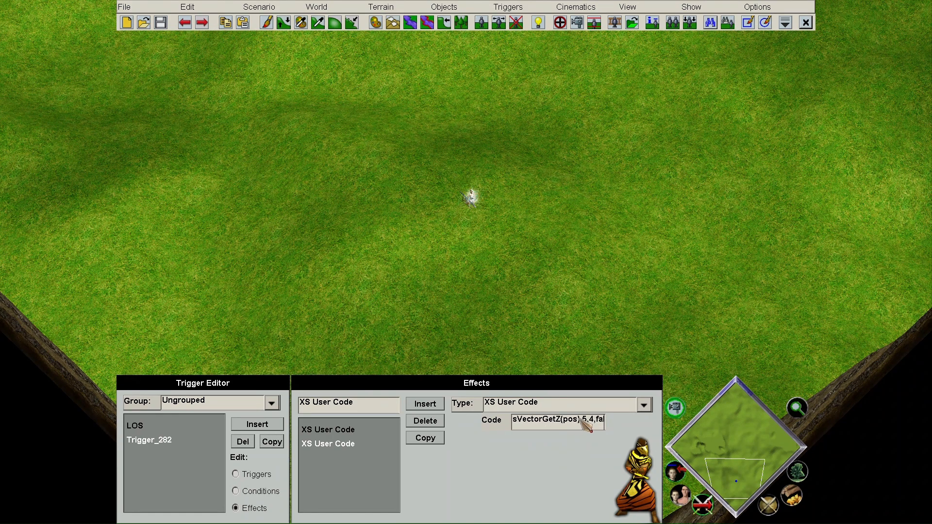
type("2,")
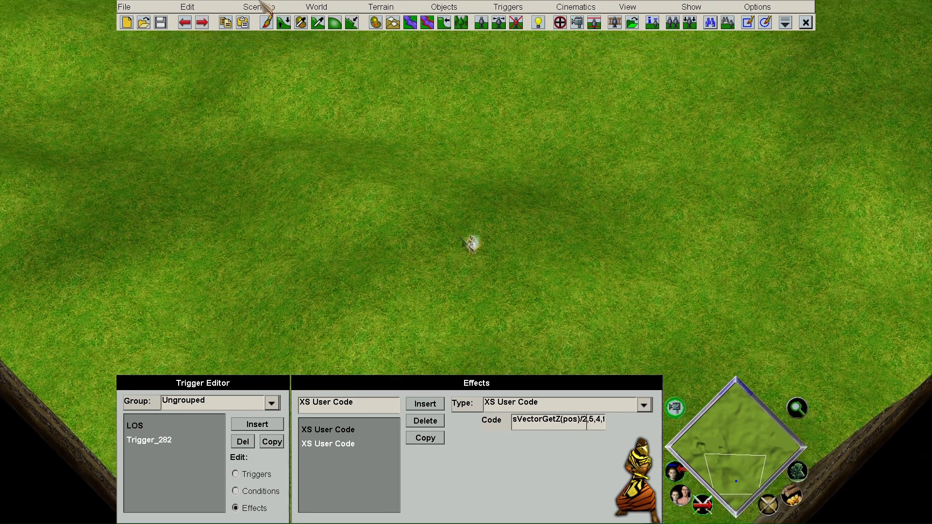
- Start a playtest of the scenario to try the halved coordinates
left_click(260, 7)
left_click(264, 68)
key("Return")
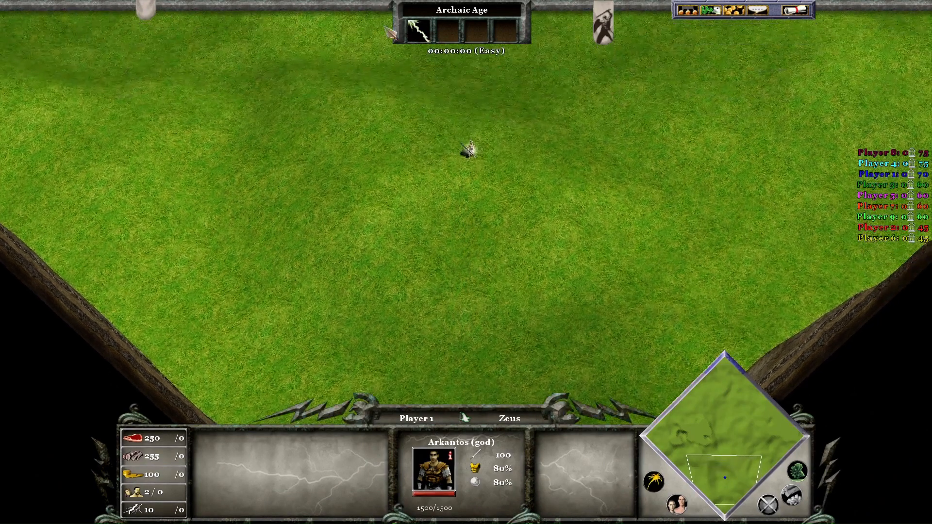
- Walk Arkantos in a loop over the grass east of his start to test the terrain trail
right_click(601, 169)
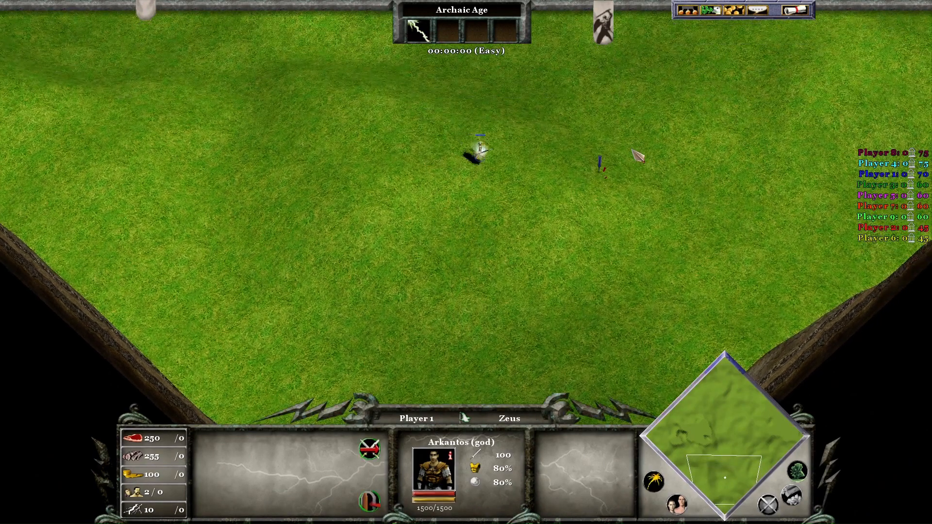
right_click(593, 157)
right_click(706, 151)
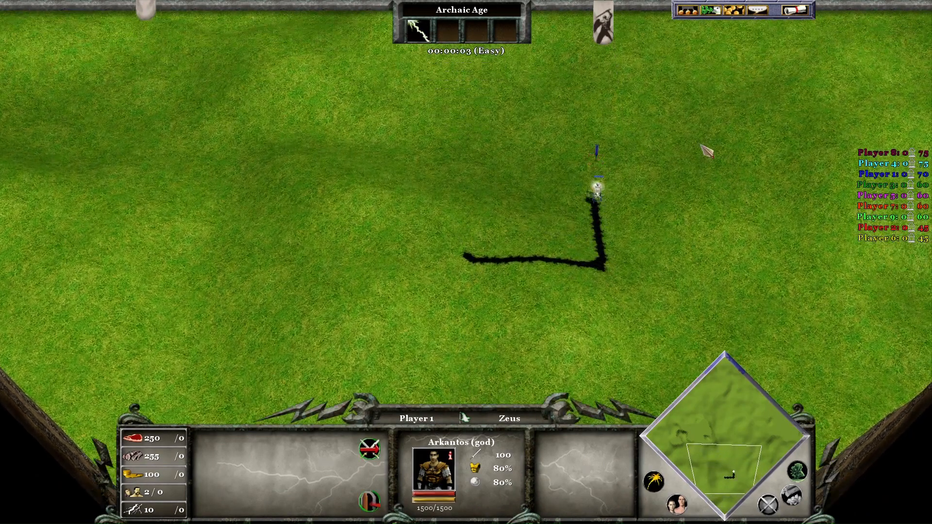
right_click(786, 195)
right_click(809, 335)
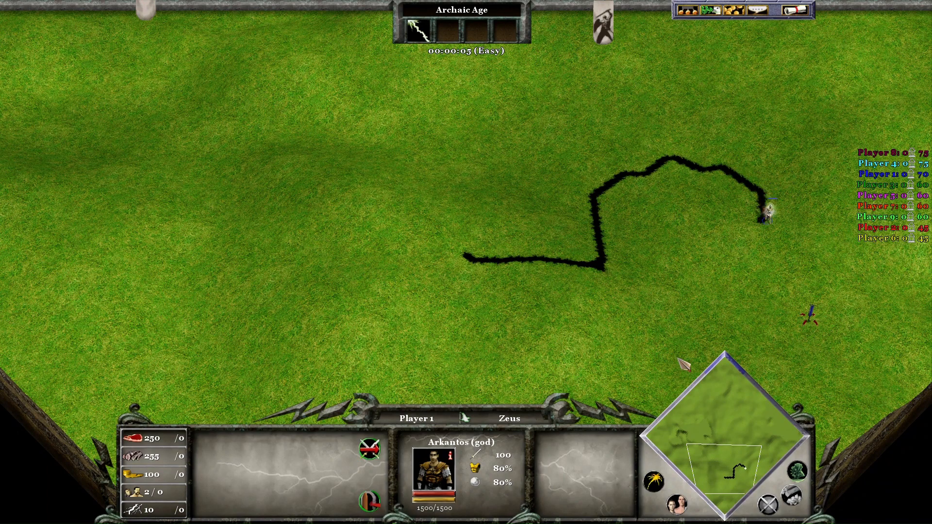
right_click(630, 367)
right_click(602, 247)
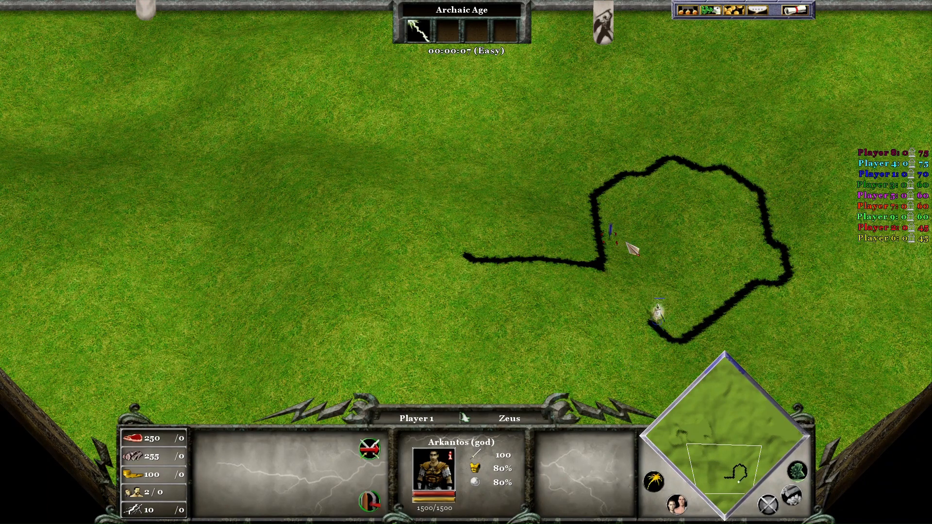
- Queue a chain of waypoints for Arkantos across the western, northern and central grass to extend the terrain trail
right_click(419, 231, "shift")
right_click(407, 109, "shift")
right_click(615, 56, "shift")
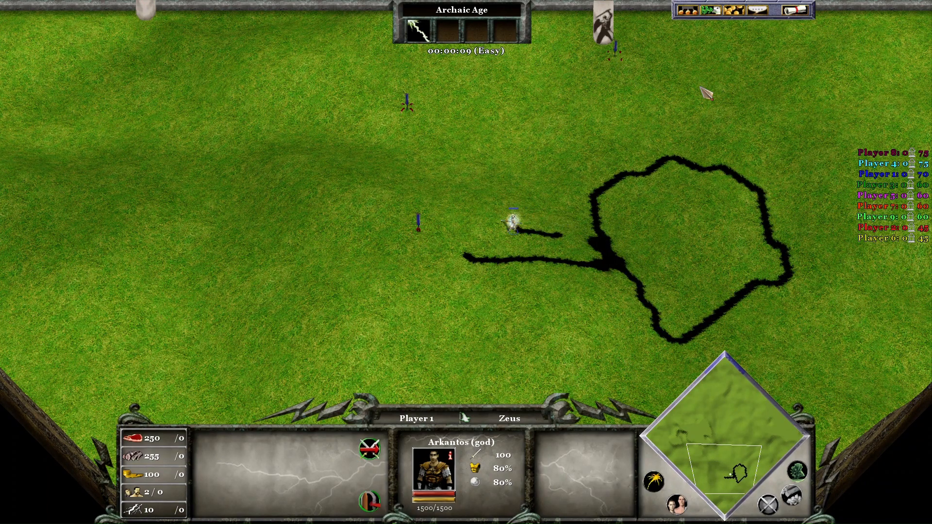
right_click(694, 207, "shift")
right_click(480, 154, "shift")
right_click(265, 156, "shift")
right_click(318, 294, "shift")
right_click(395, 325, "shift")
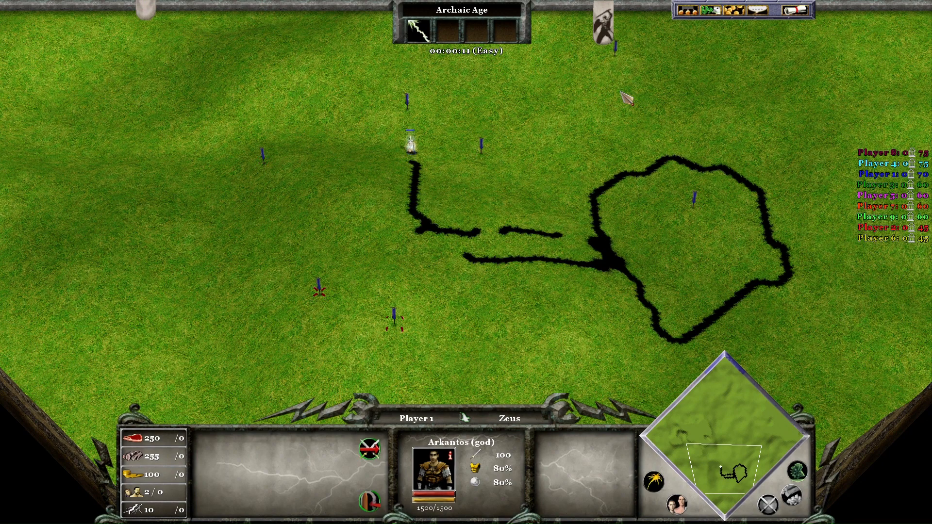
right_click(620, 89, "shift")
left_click(646, 58)
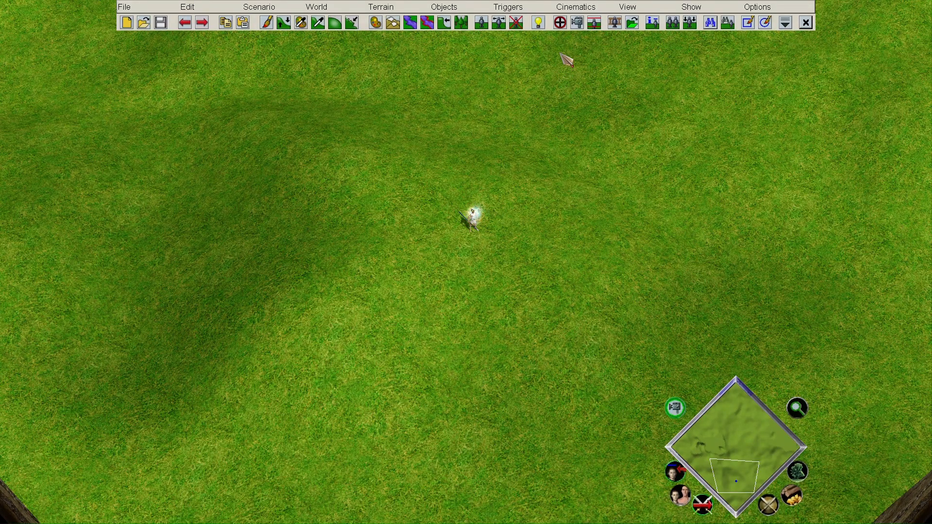
- Show the unit assigned to Trigger_282's Paint terrain on unit effect and start a playtest as player 1
left_click(560, 25)
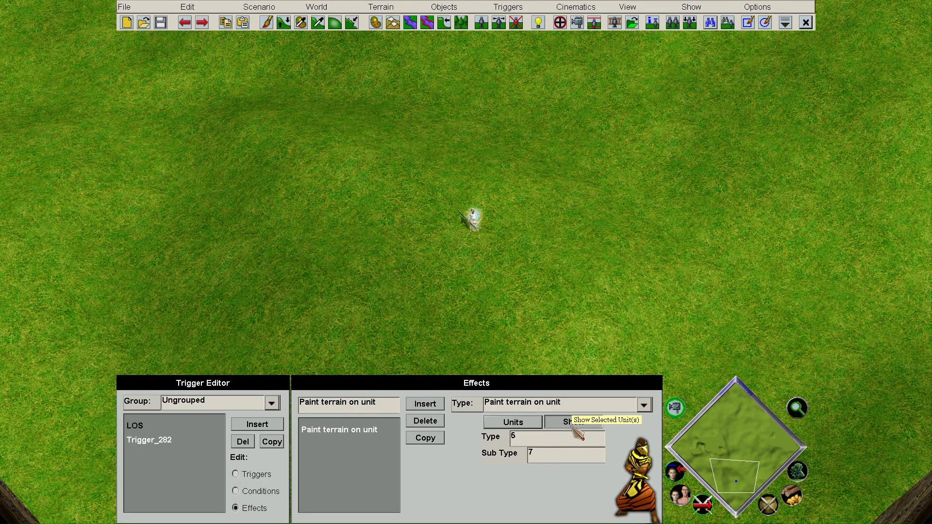
left_click(590, 426)
left_click(259, 7)
left_click(285, 69)
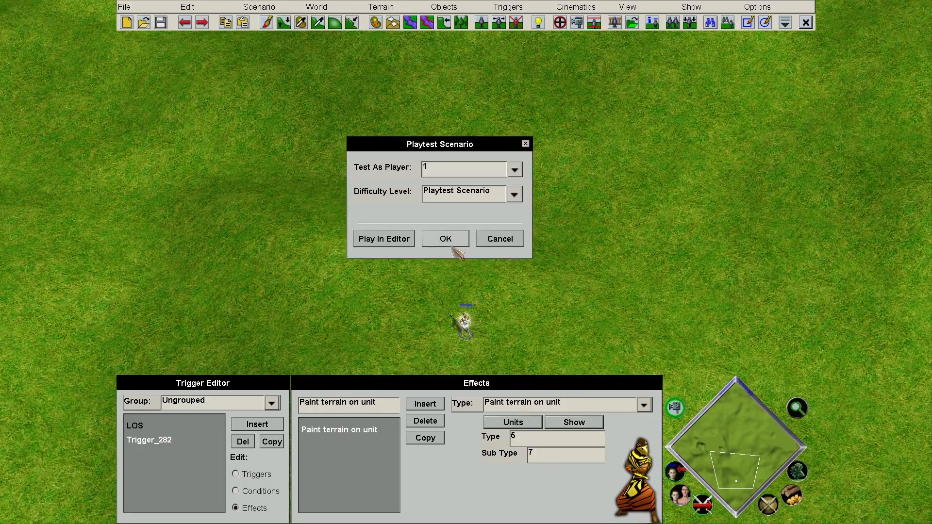
left_click(443, 237)
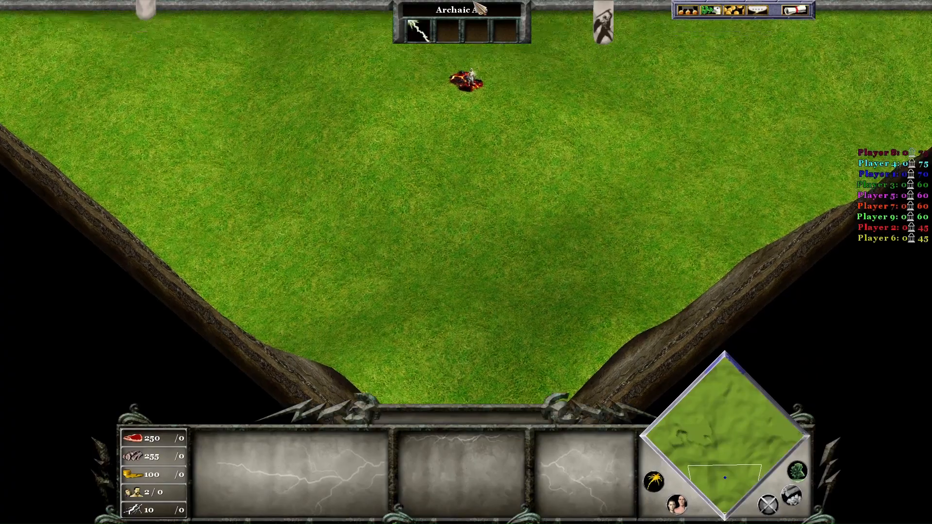
- Select Arkantos and route him through several waypoints across the map to test the Paint terrain on unit effect
left_click(466, 97)
right_click(724, 141)
right_click(526, 76)
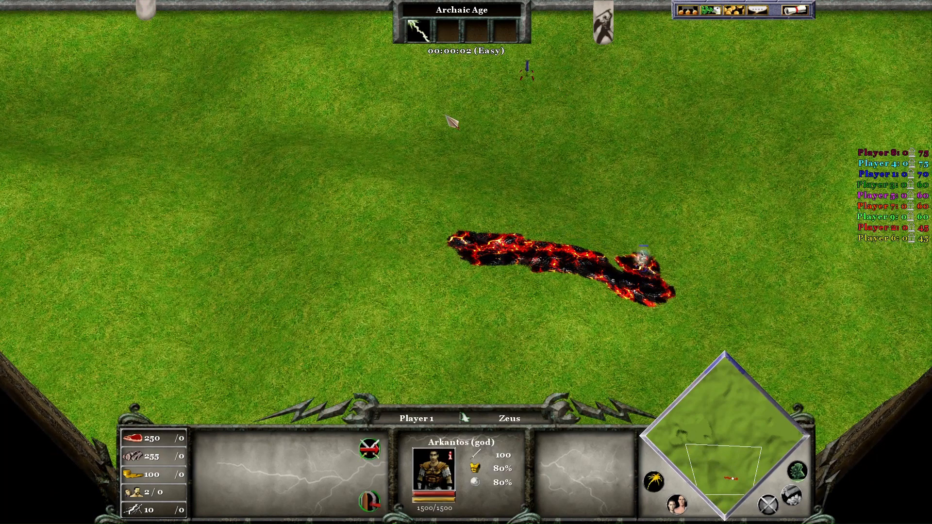
right_click(232, 166)
right_click(279, 303, "shift")
right_click(556, 339, "shift")
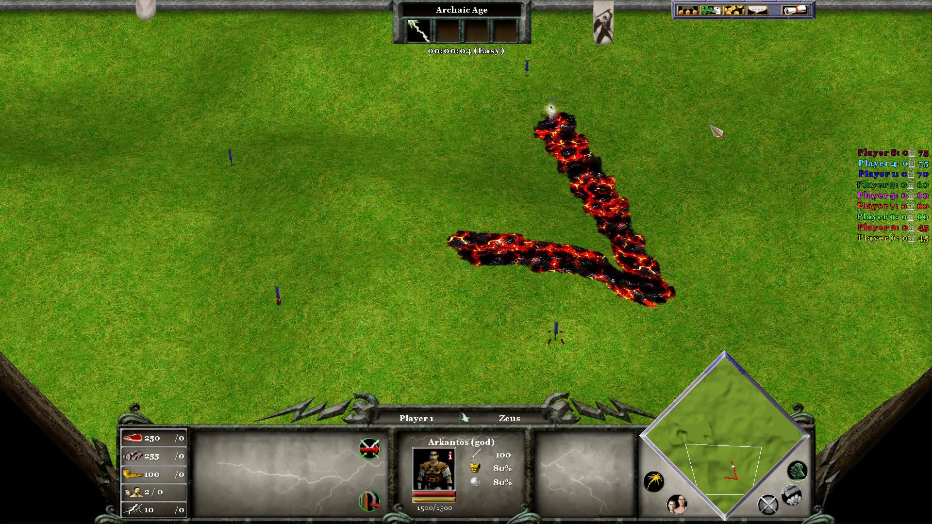
right_click(692, 130, "shift")
right_click(367, 258, "shift")
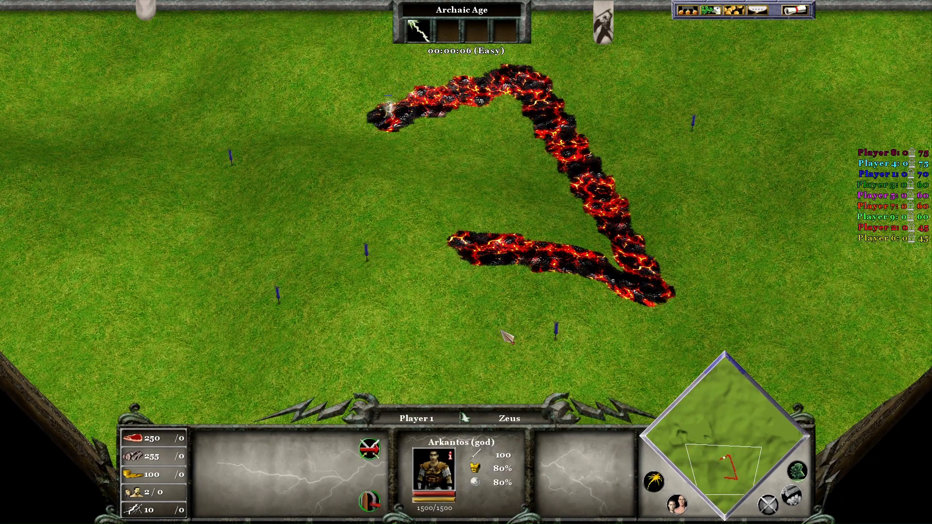